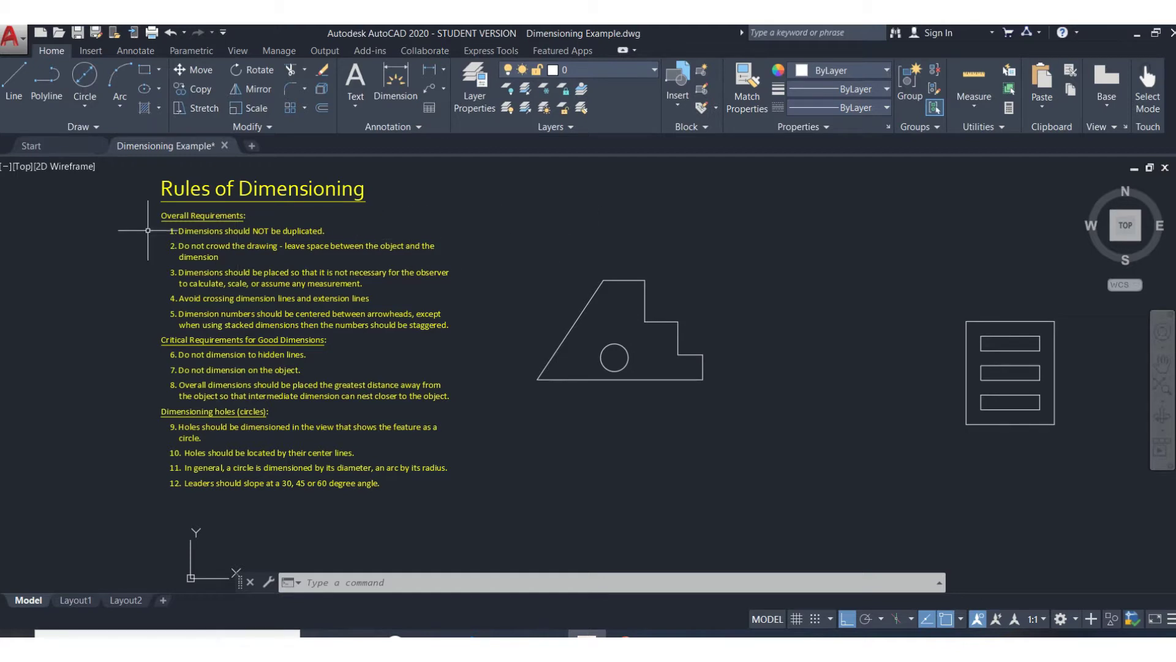
Dimension the lowest step's height as 1.69, placed to the right of the plate.
left_click(398, 86)
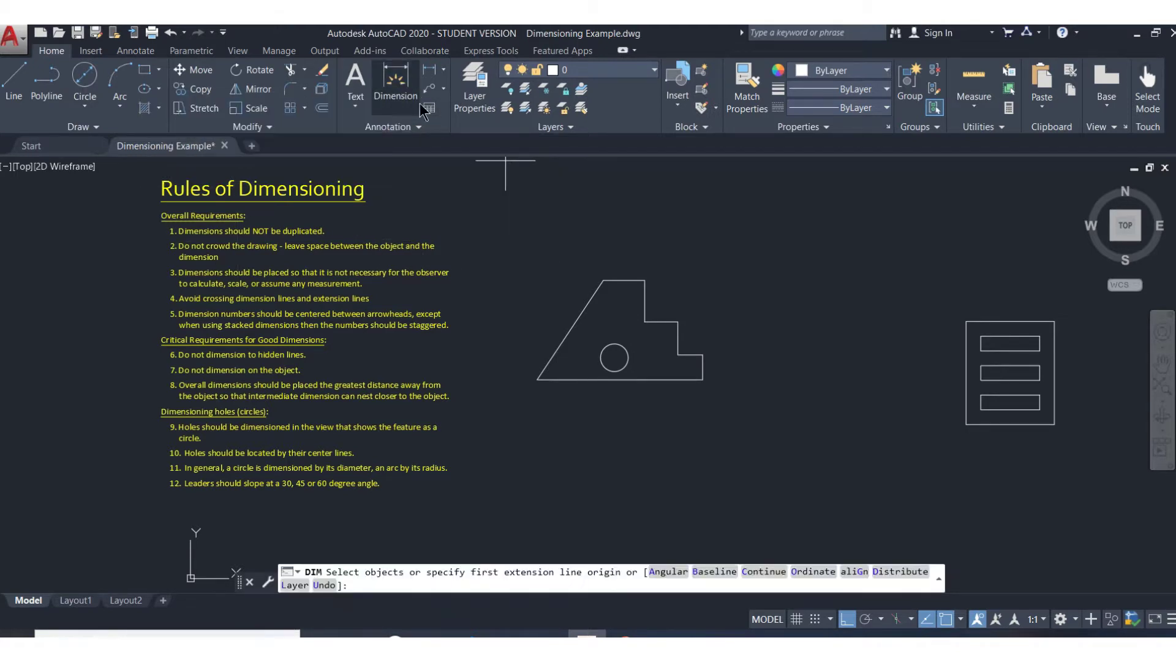
left_click(703, 379)
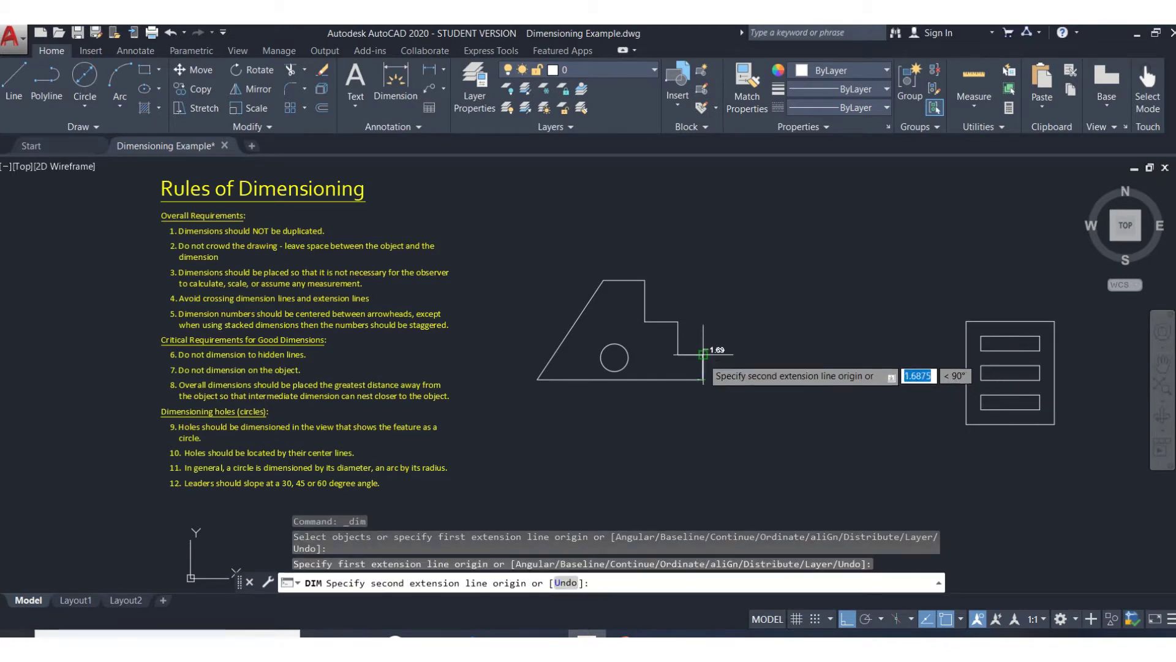
left_click(704, 354)
left_click(709, 362)
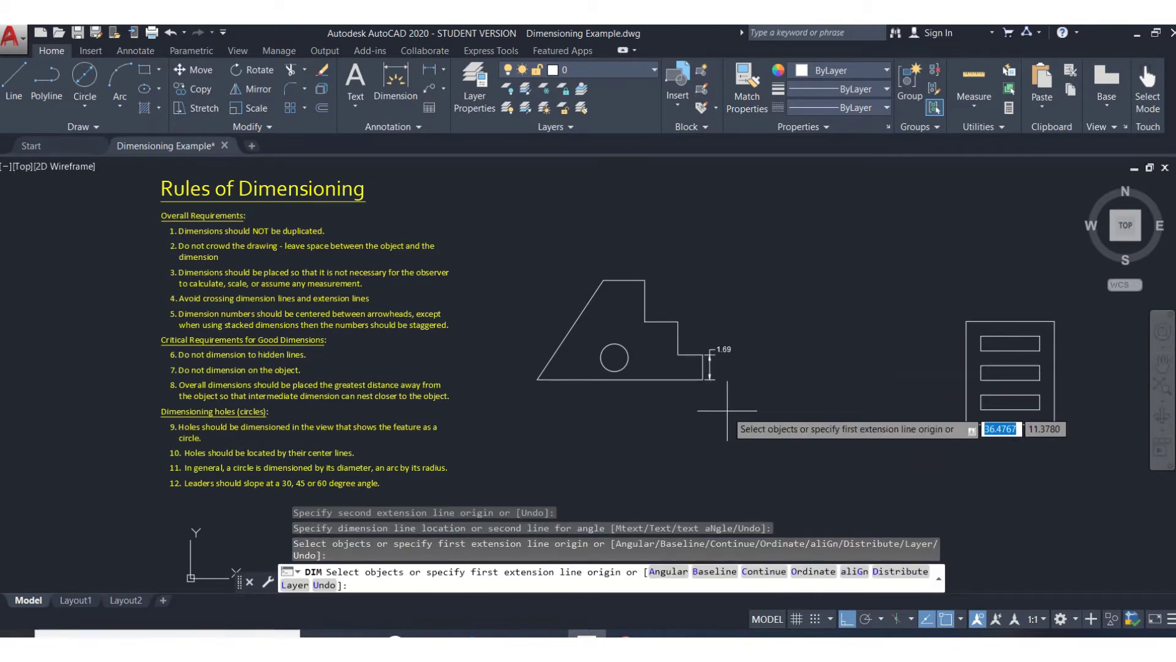
key("Return")
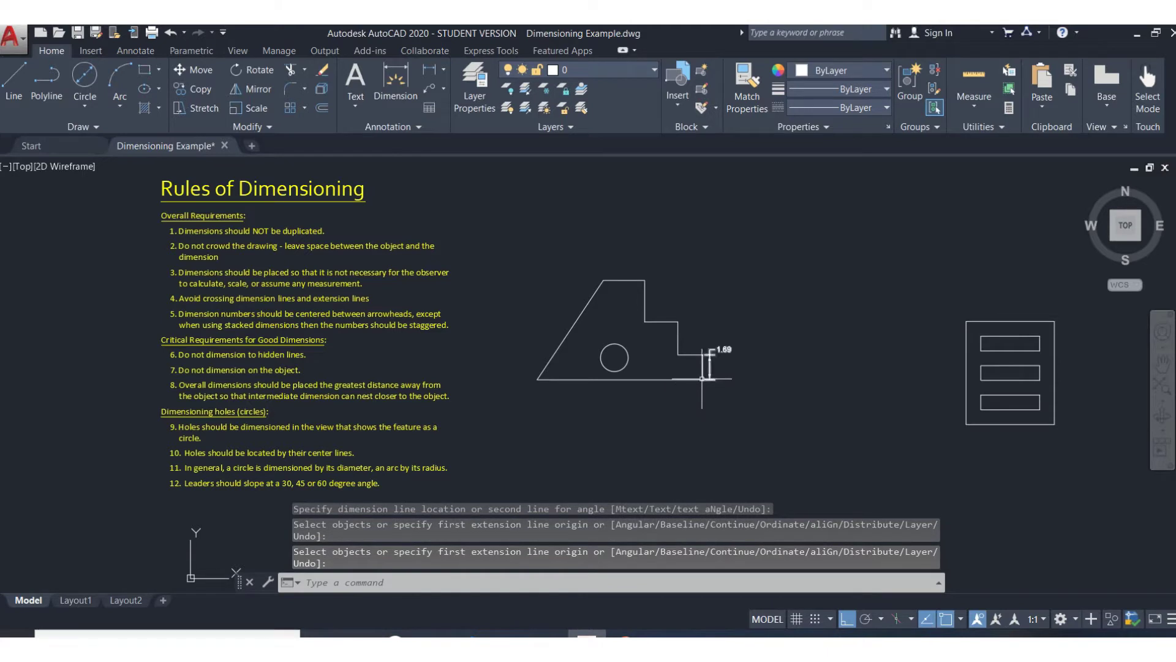
Add the 2.25 and 2.81 vertical dimensions for the middle and top steps.
key("Return")
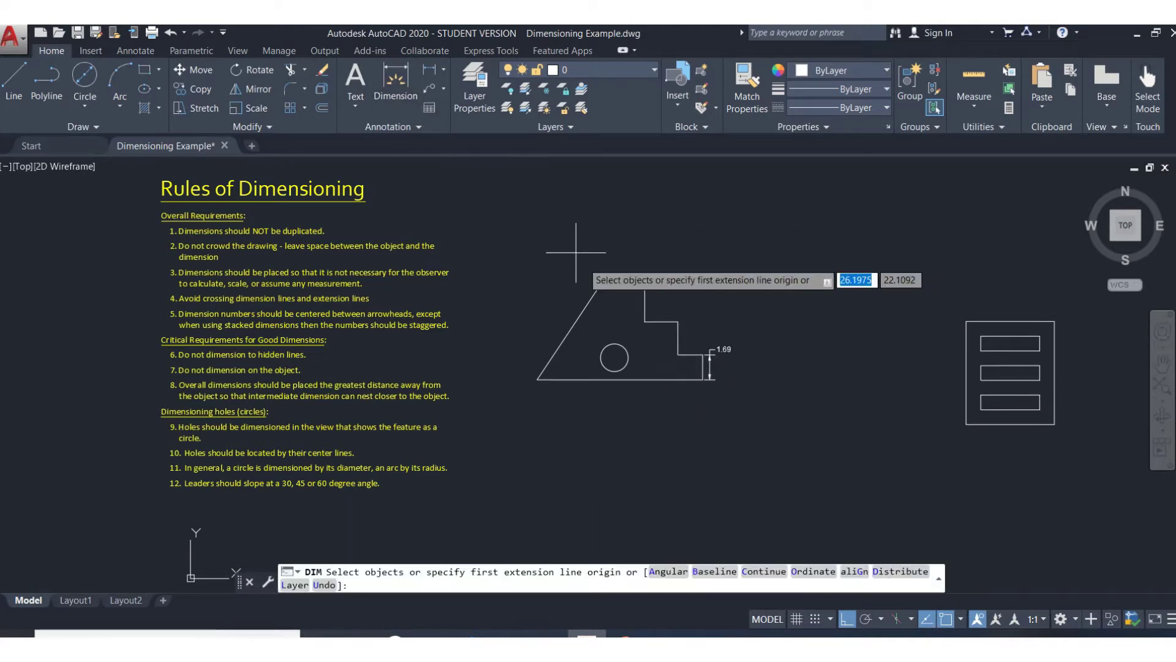
key("Return")
left_click(677, 354)
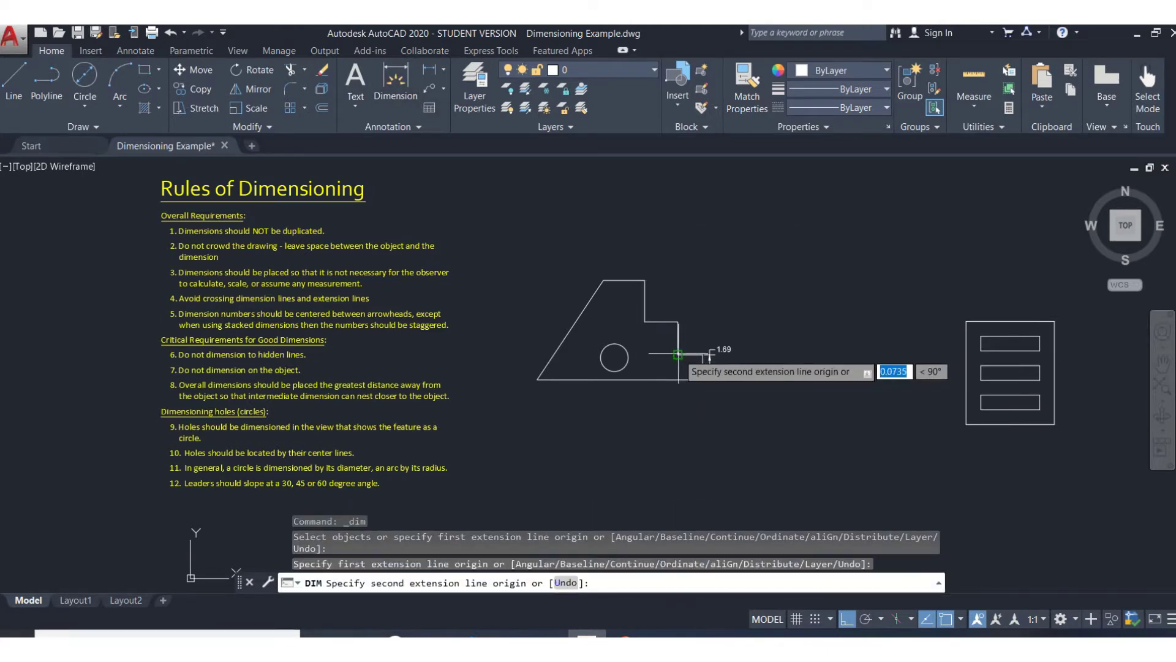
left_click(678, 321)
left_click(691, 322)
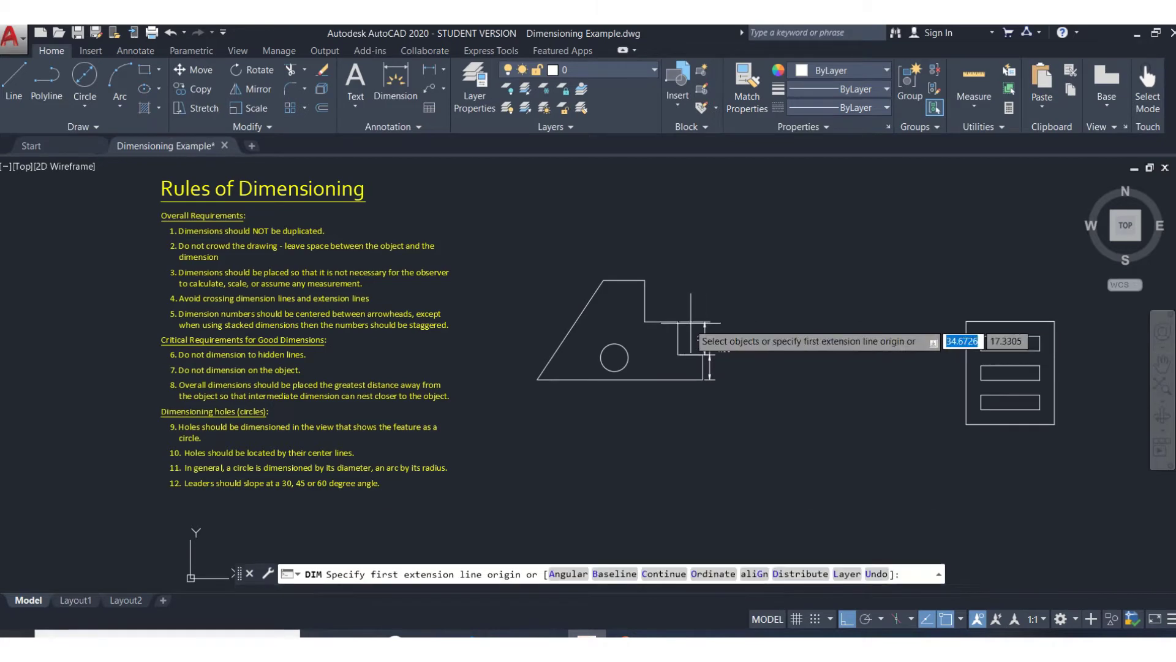
left_click(395, 83)
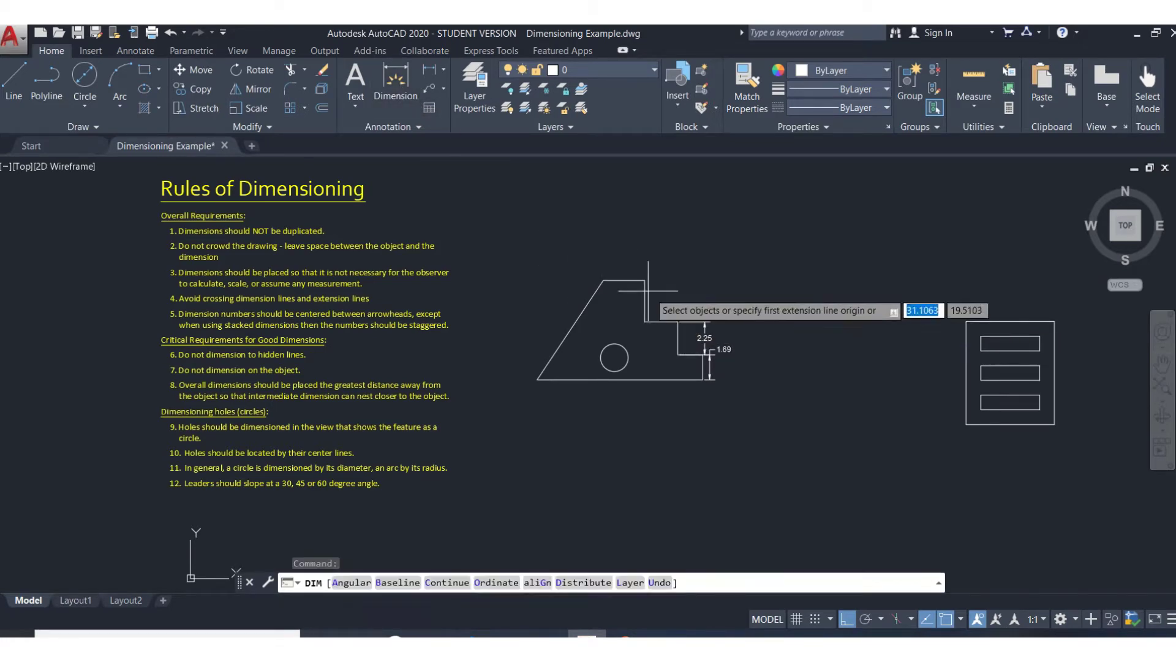
key("Return")
left_click(645, 280)
left_click(678, 321)
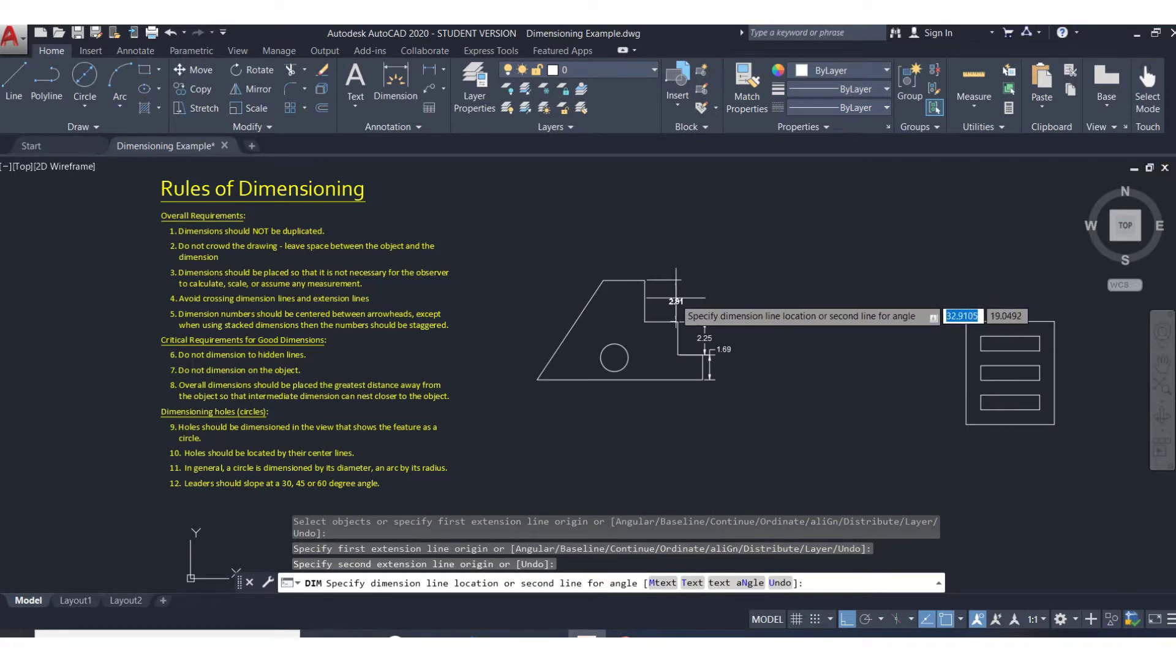
left_click(660, 300)
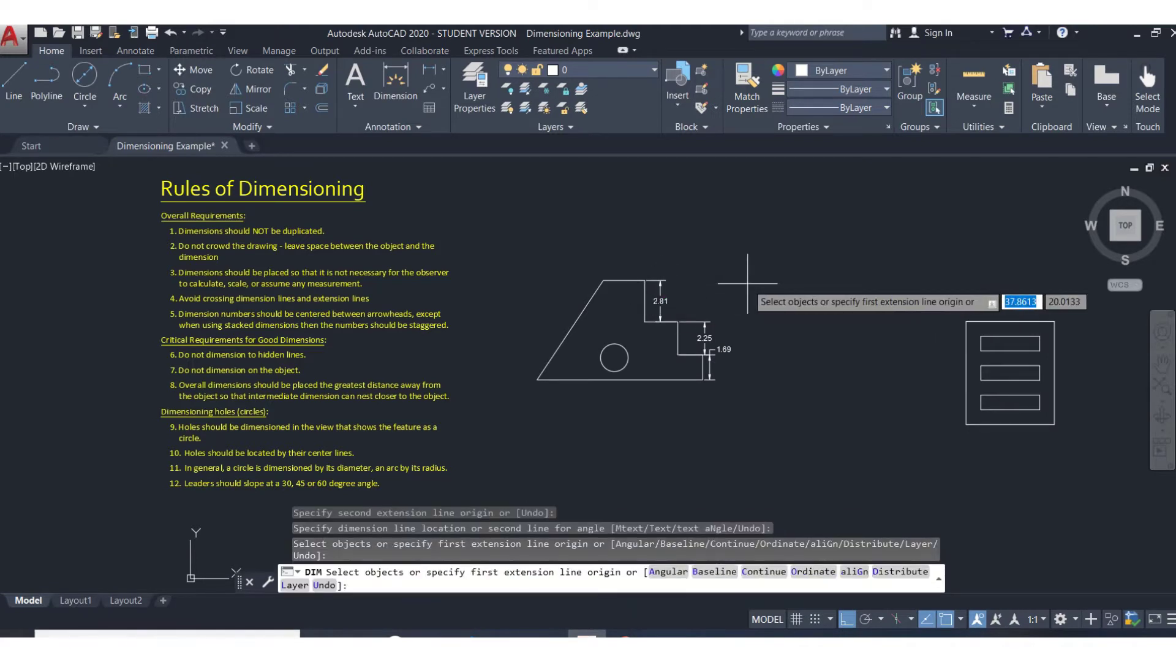
key("Return")
Stretch the 2.81 dimension to the right, in line with the other dimensions.
scroll(731, 383, "down", 3)
scroll(731, 382, "up", 5)
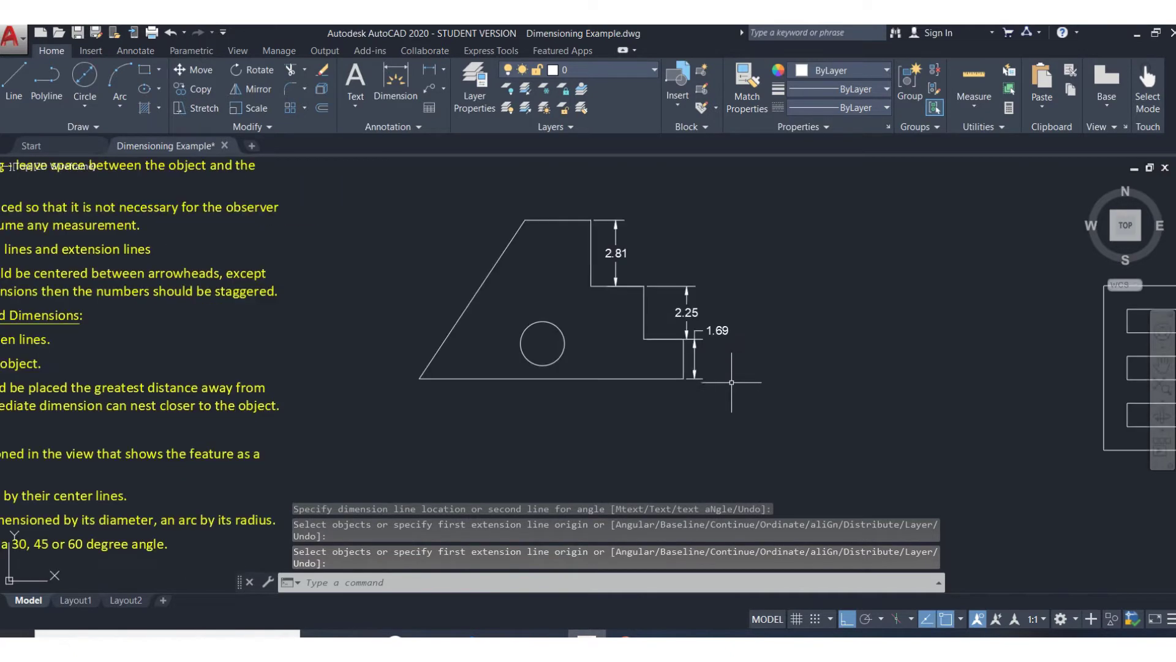
scroll(738, 343, "down", 3)
scroll(740, 342, "up", 3)
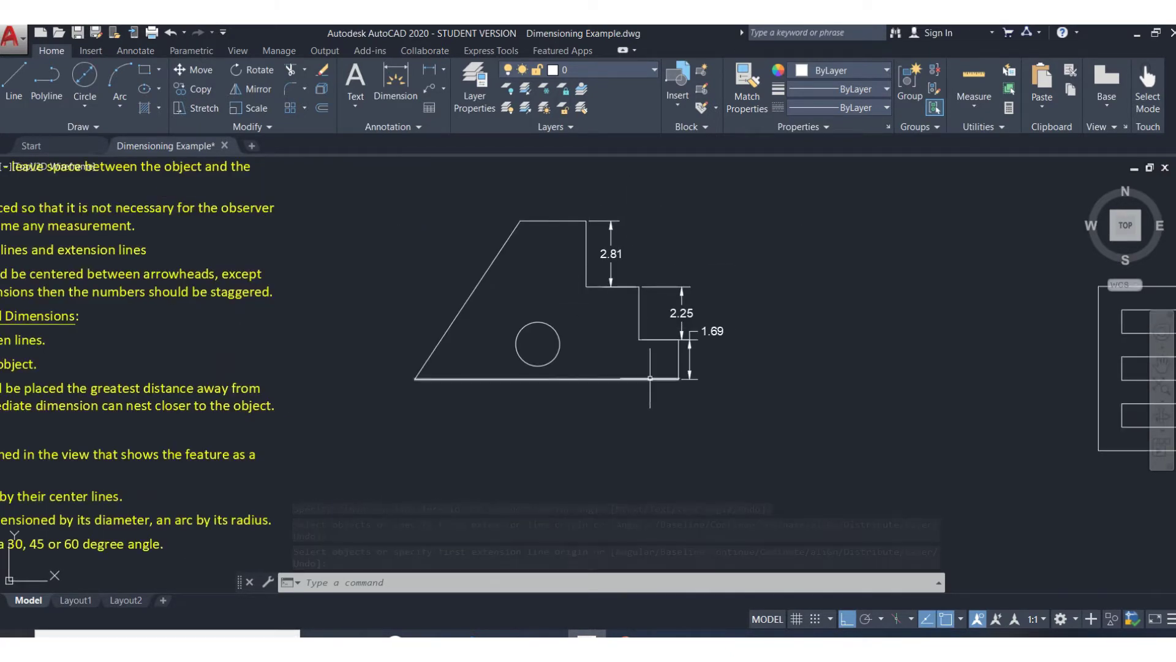
left_click(611, 254)
mouse_move(611, 254)
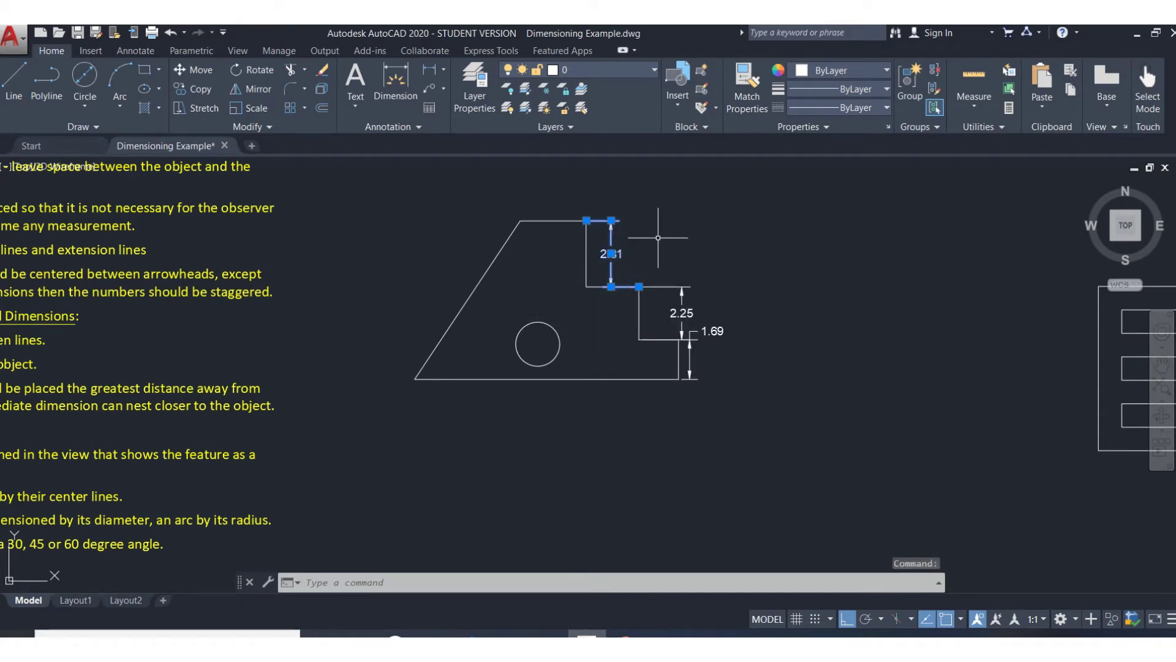
left_click(610, 254)
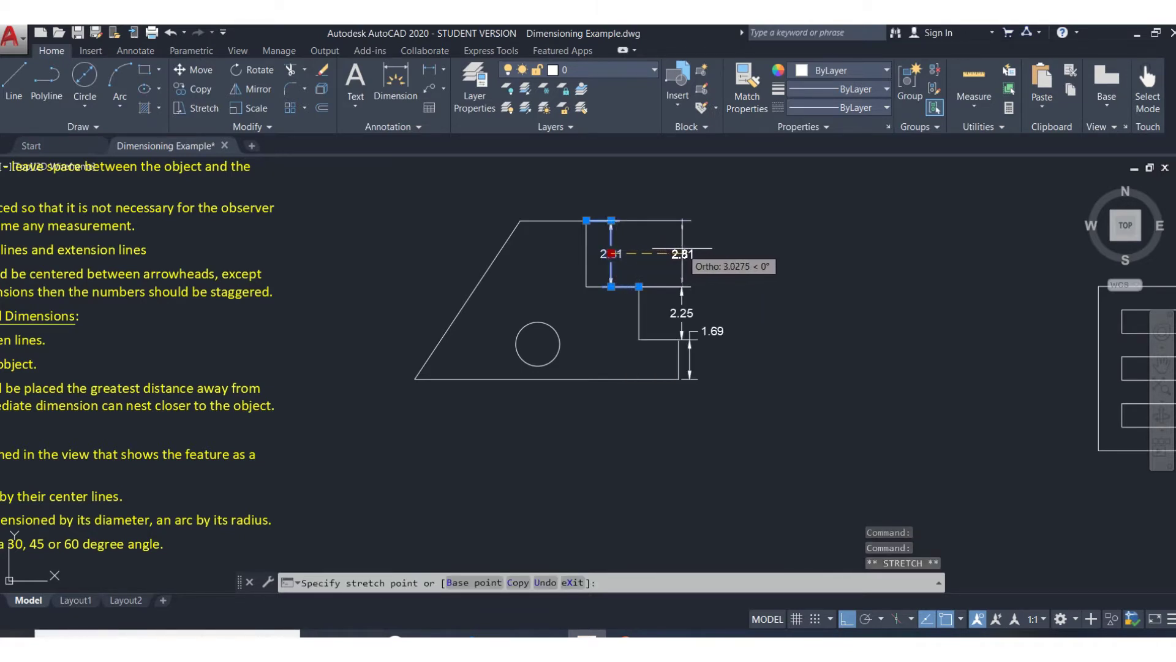
left_click(697, 254)
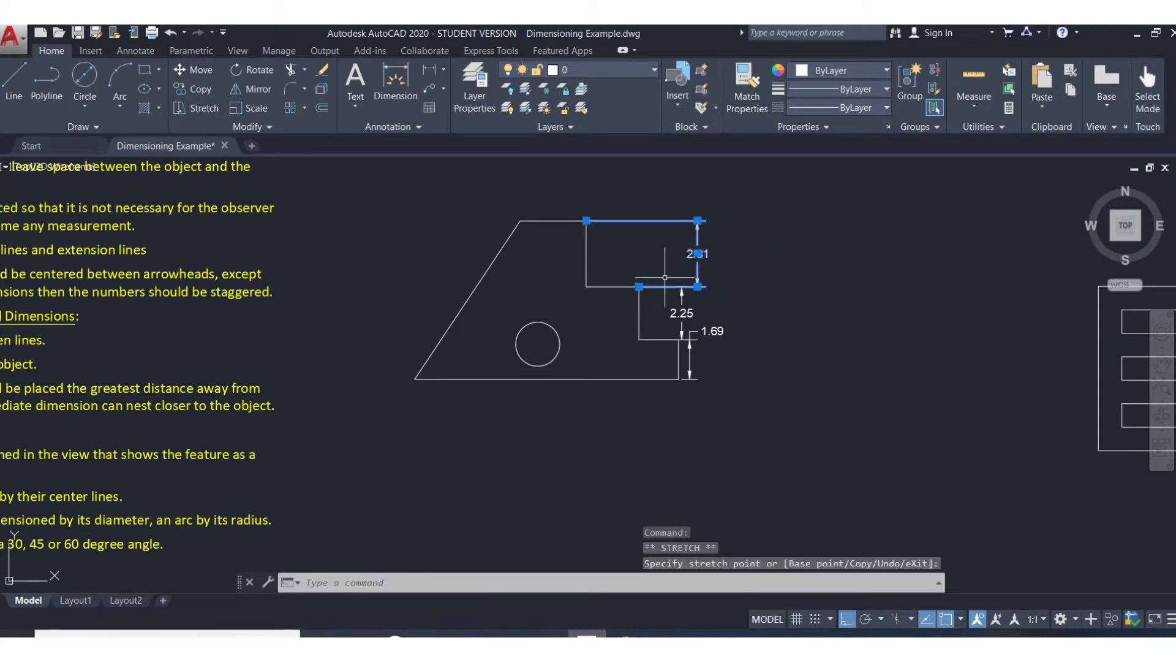
Place an extra vertical dimension beside the lower step using DIM.
type("dim")
key("Return")
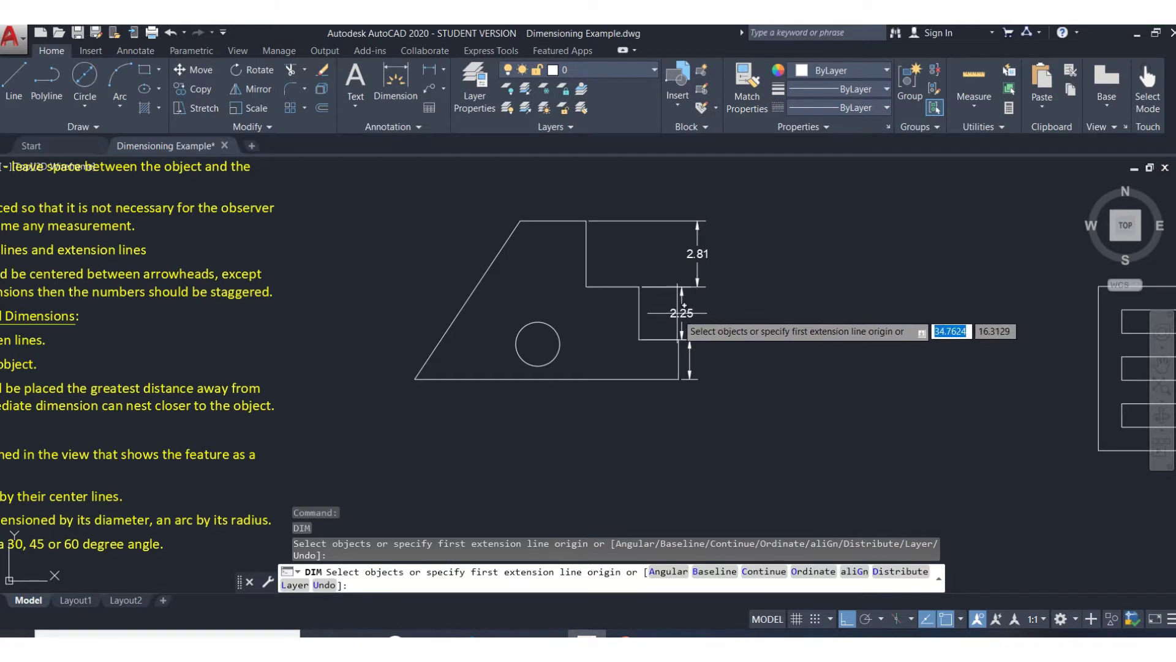
left_click(687, 336)
left_click(678, 378)
left_click(690, 334)
key("Escape")
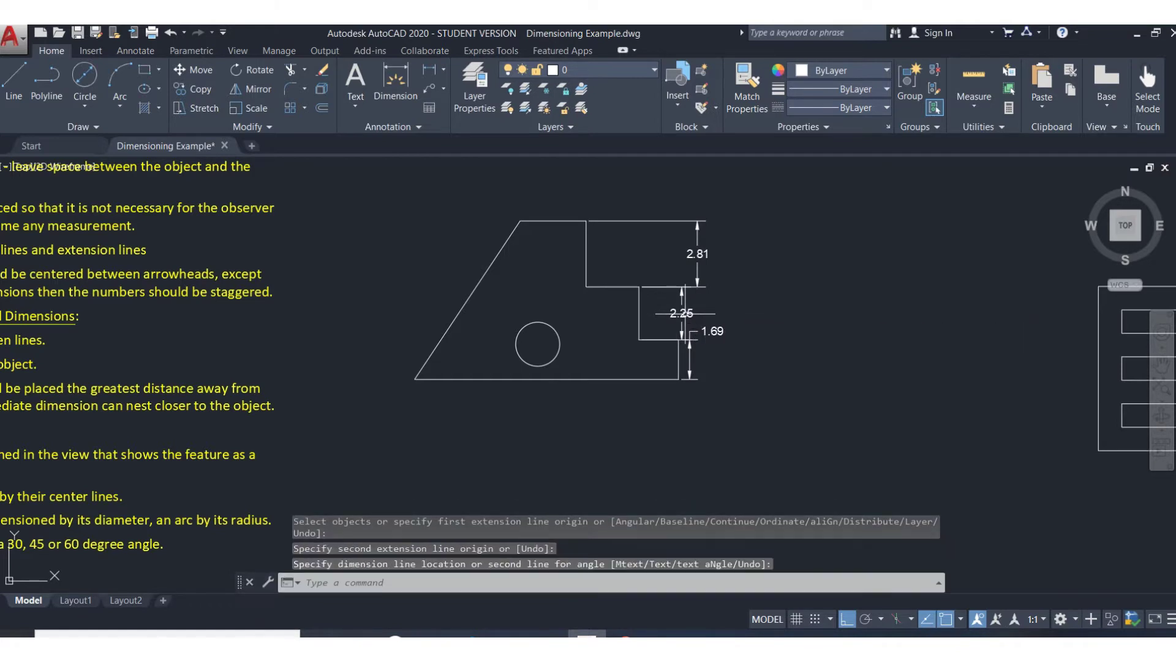
Move the 2.25 dimension text to a new spot clear of the 1.69 label.
left_click(682, 313)
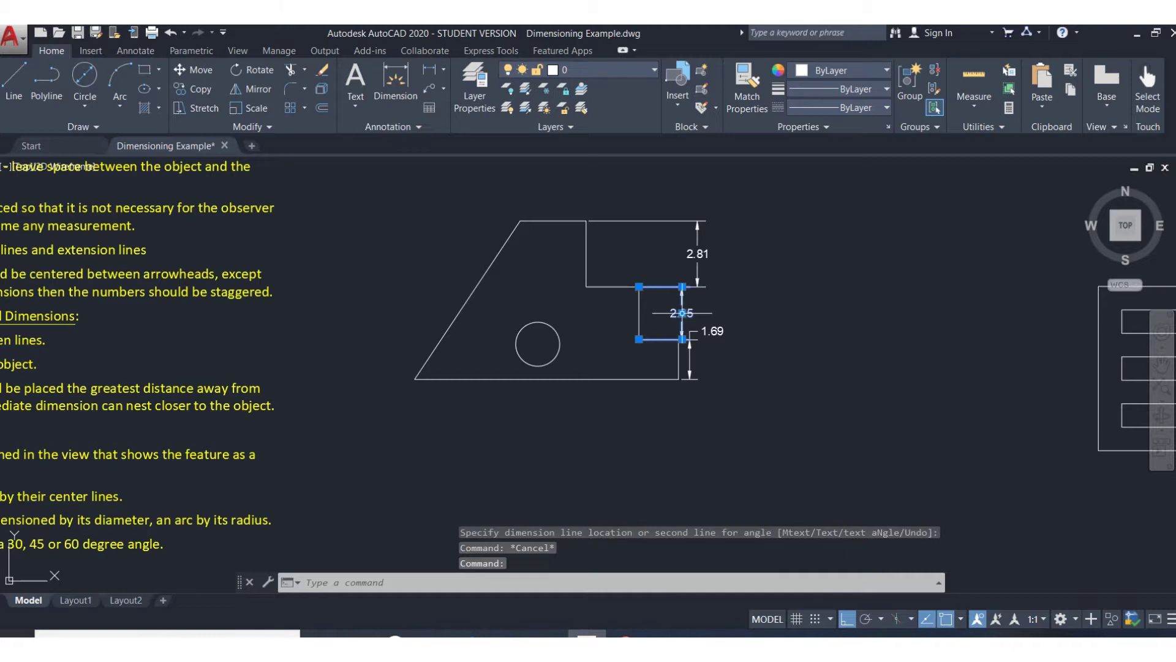
left_click(682, 313)
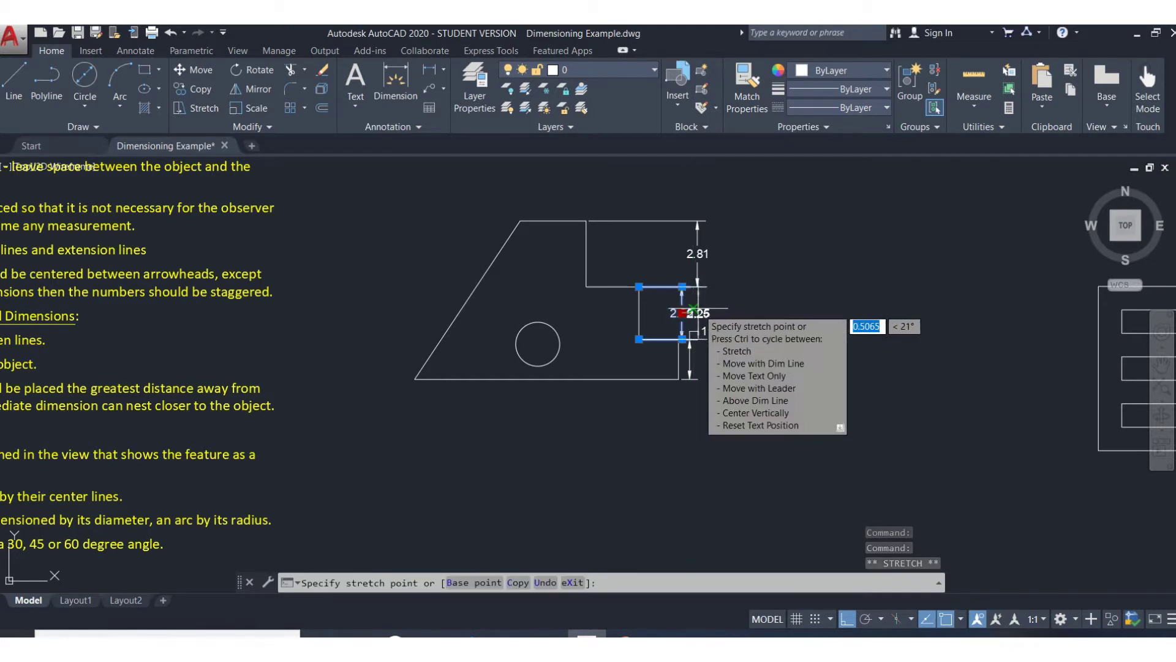
left_click(692, 309)
scroll(703, 318, "down", 2)
scroll(704, 318, "up", 2)
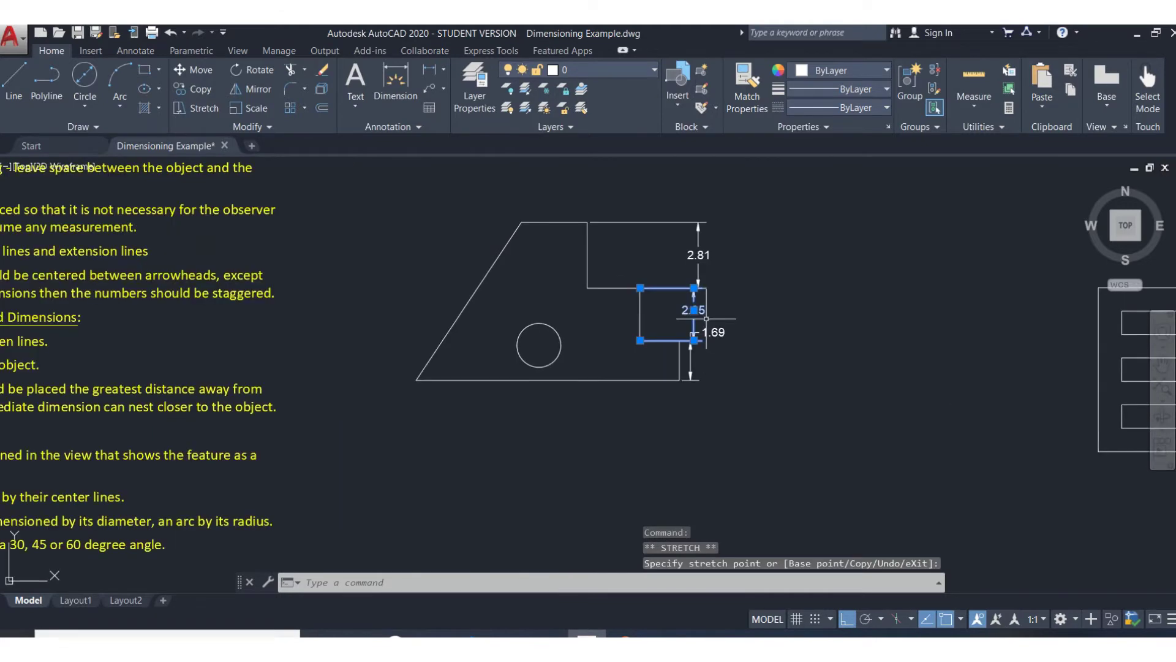
Stretch the 2.25 dimension right so it lines up with 1.69.
key("Escape")
scroll(706, 318, "up", 6)
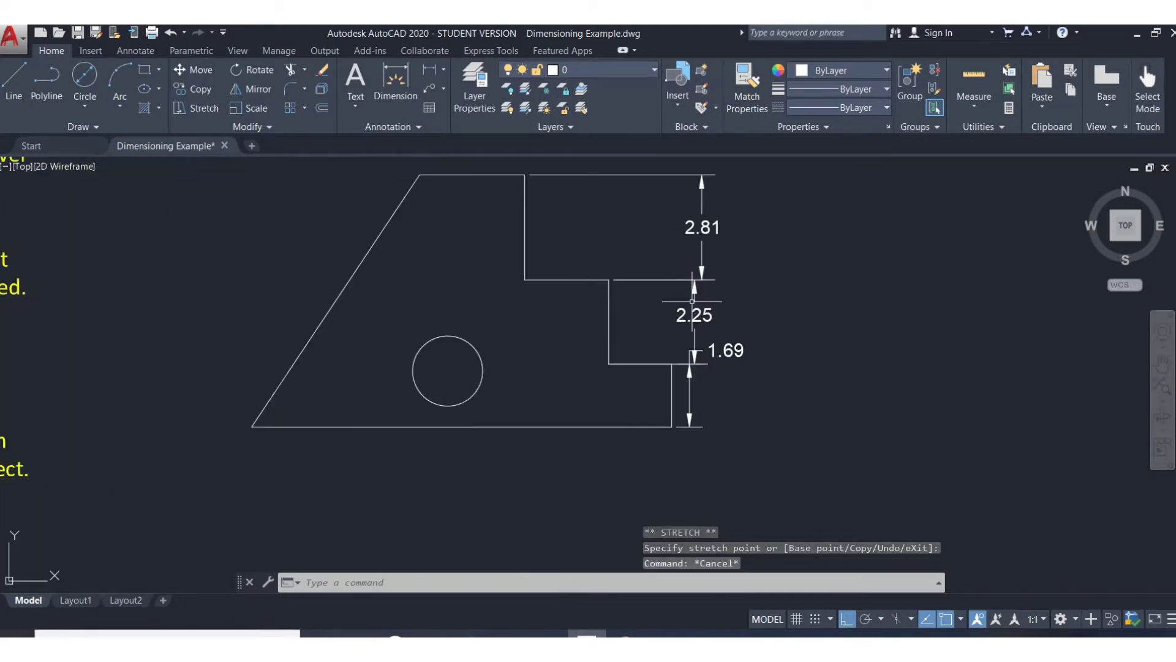
left_click(705, 341)
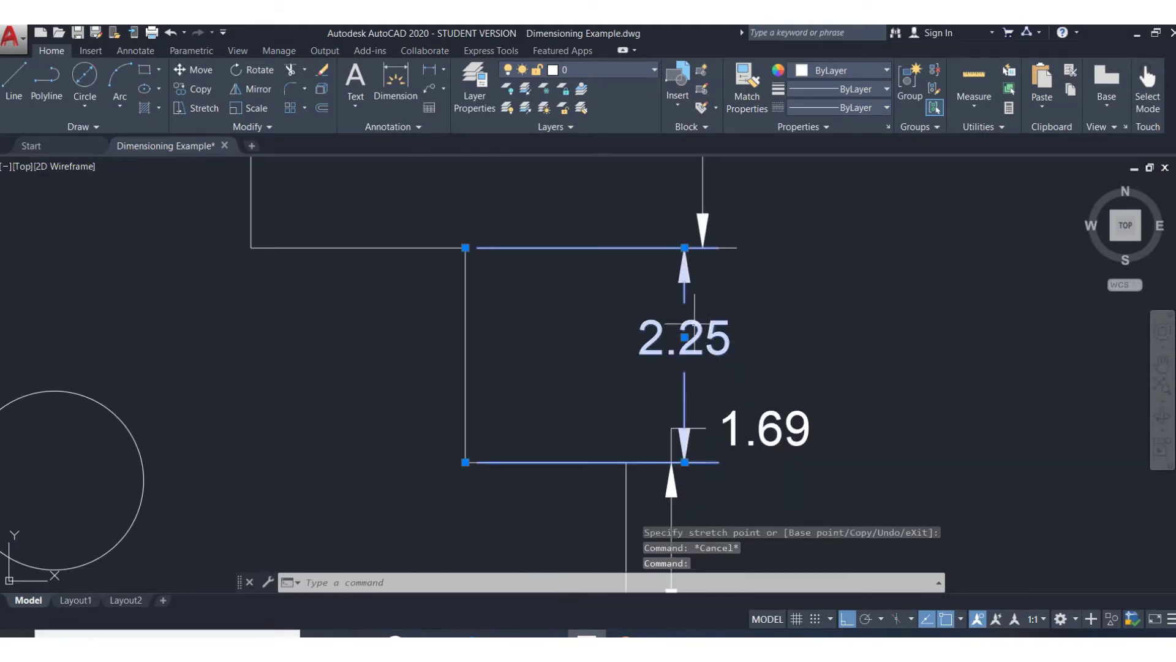
left_click(685, 247)
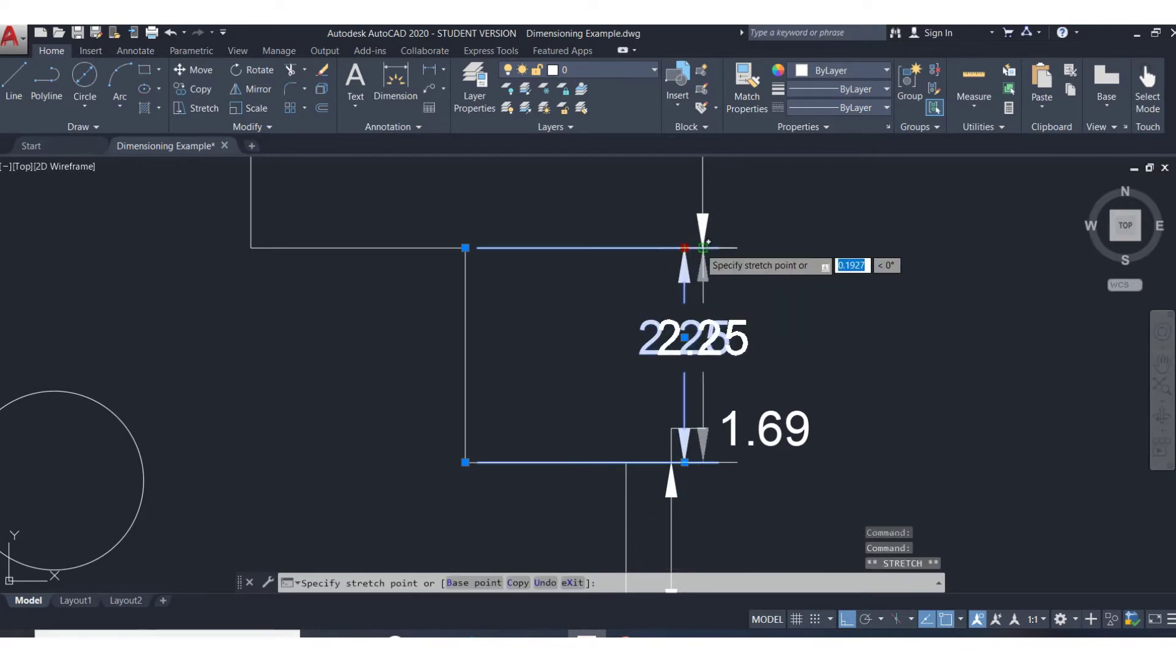
left_click(703, 248)
scroll(774, 403, "down", 4)
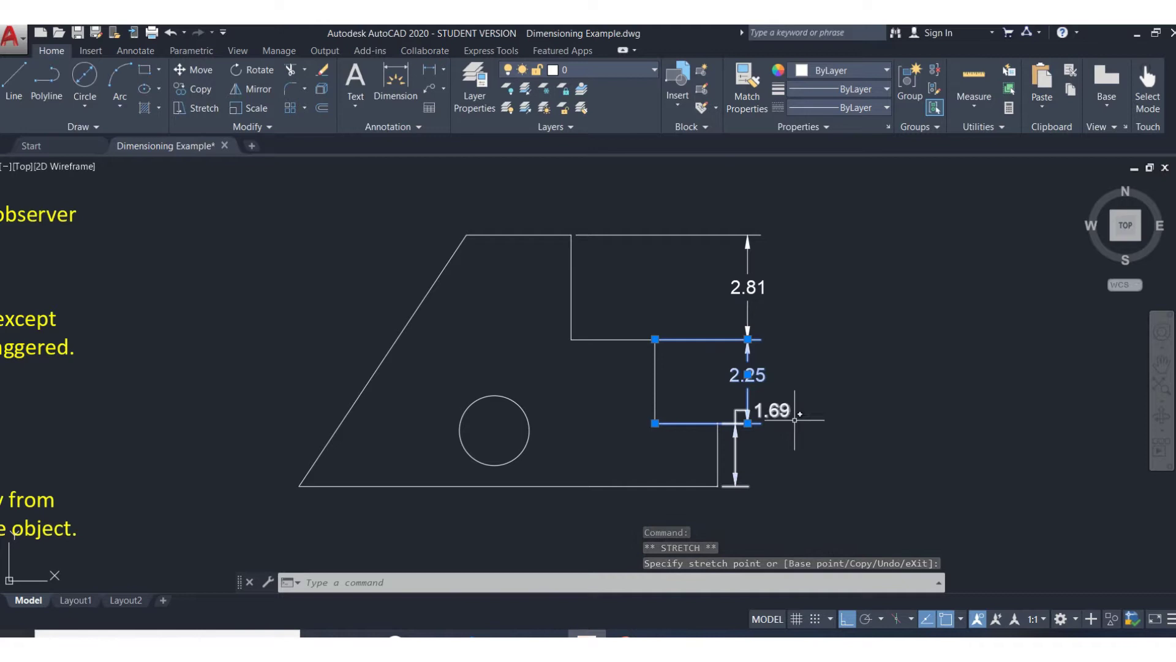
mouse_move(781, 410)
middle_mouse_down()
mouse_move(697, 323)
mouse_move(663, 311)
middle_mouse_up()
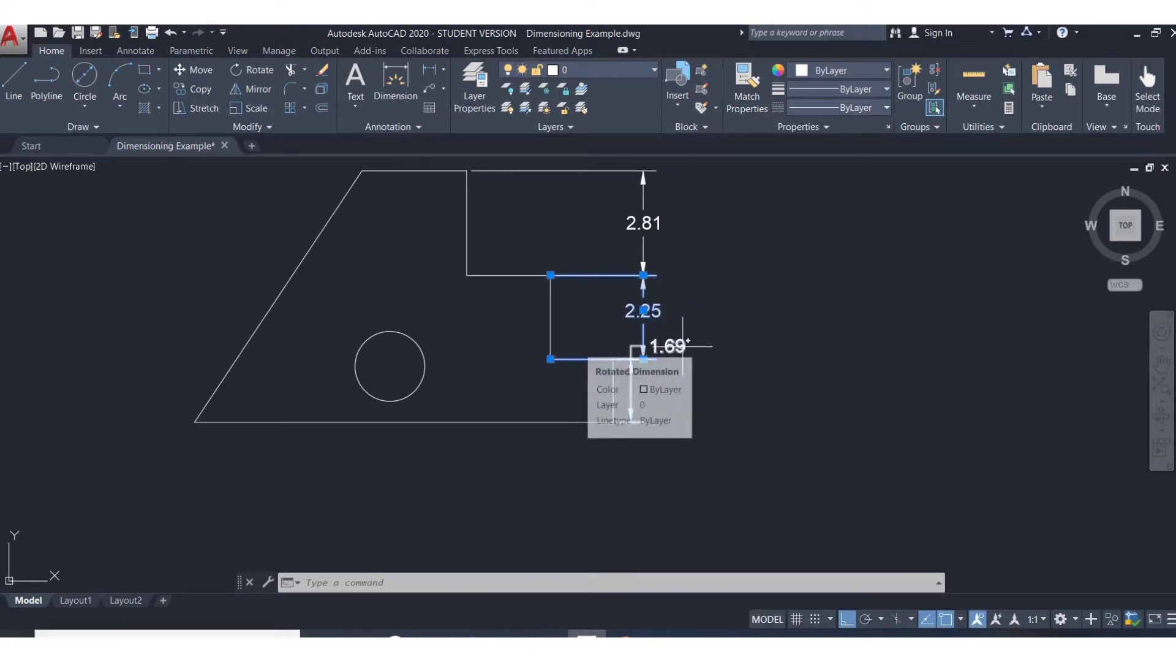
key("Escape")
key("Escape")
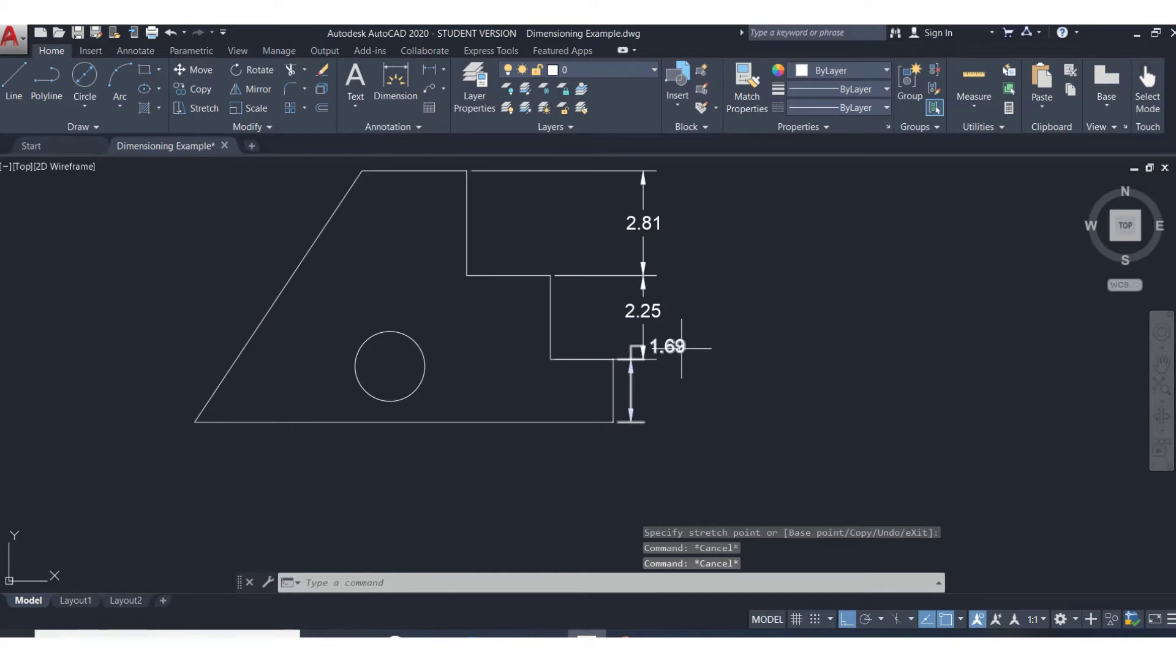
Reposition the 1.69 dimension into the column beneath 2.25.
left_click(675, 347)
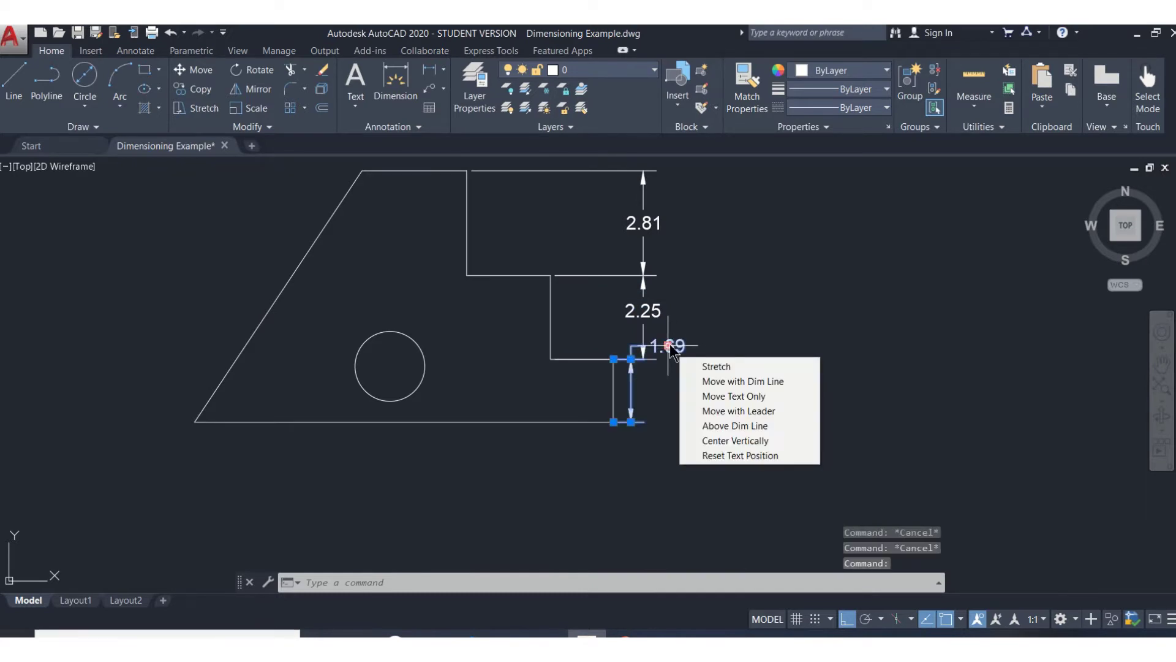
left_click(670, 348)
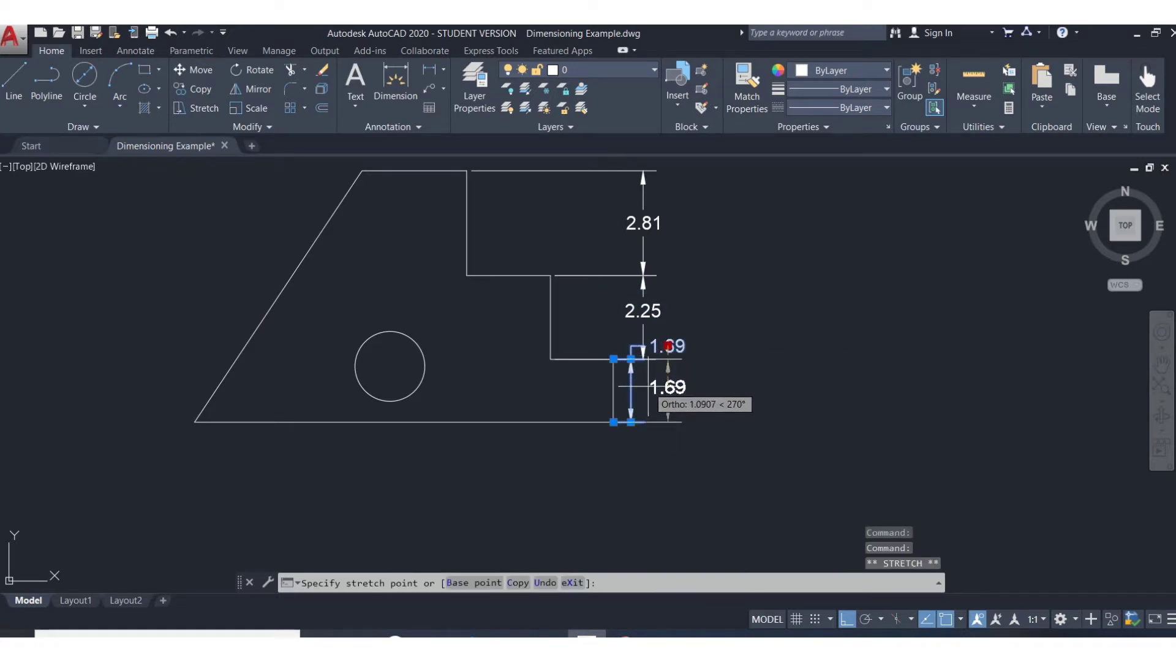
left_click(648, 386)
key("Escape")
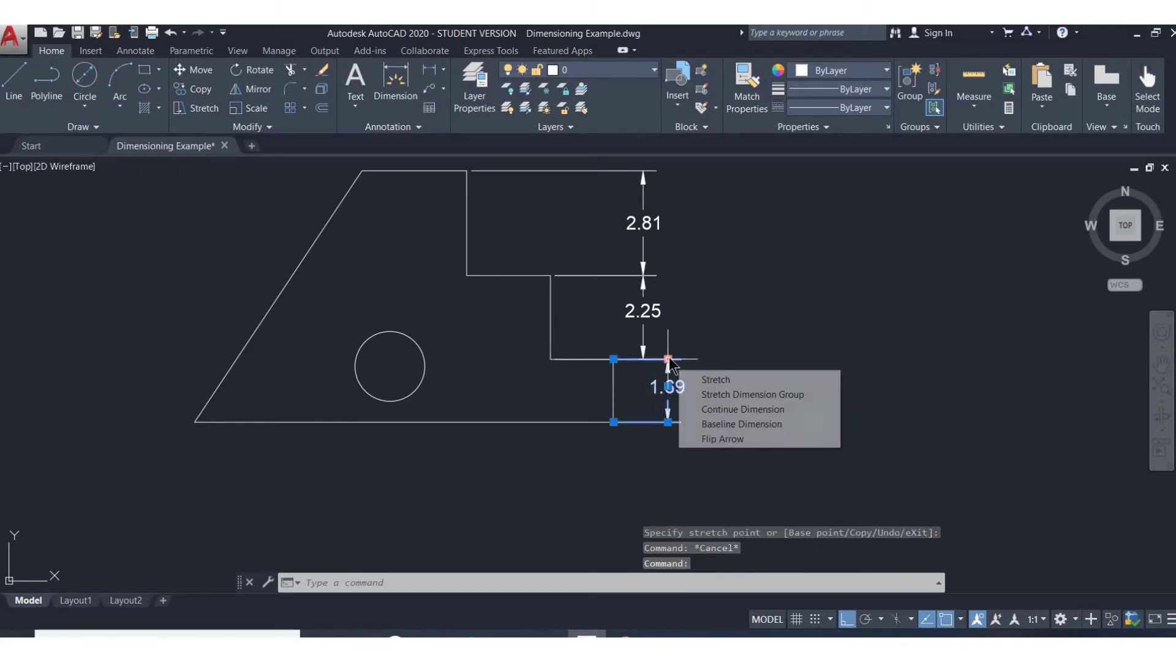
left_click(667, 359)
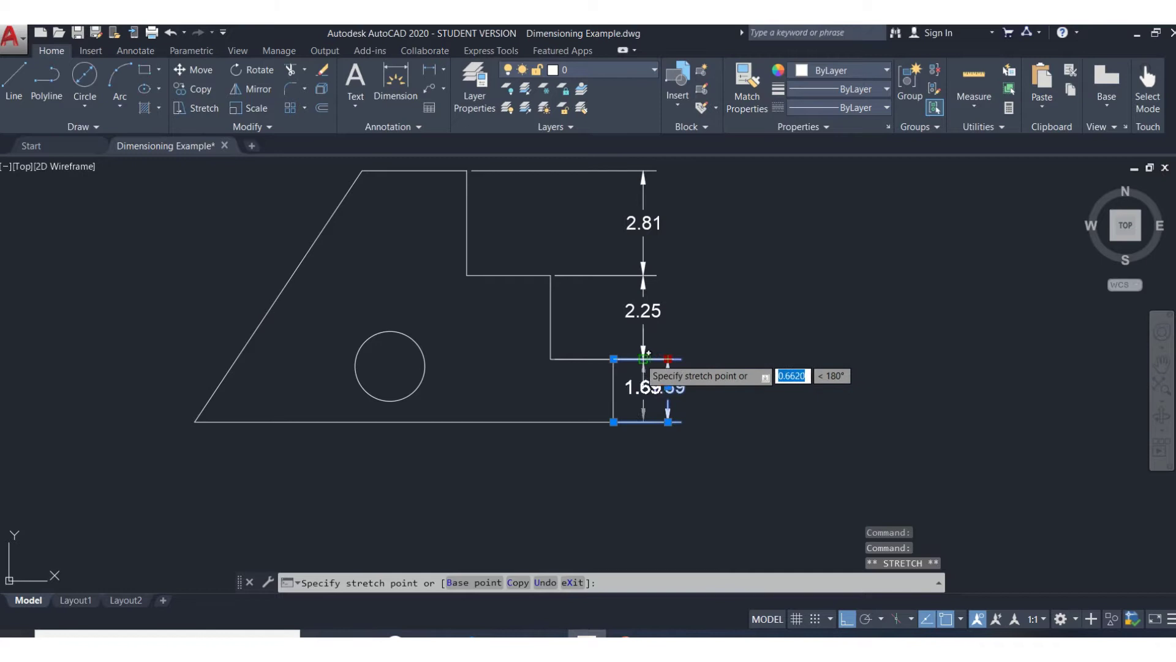
key("Escape")
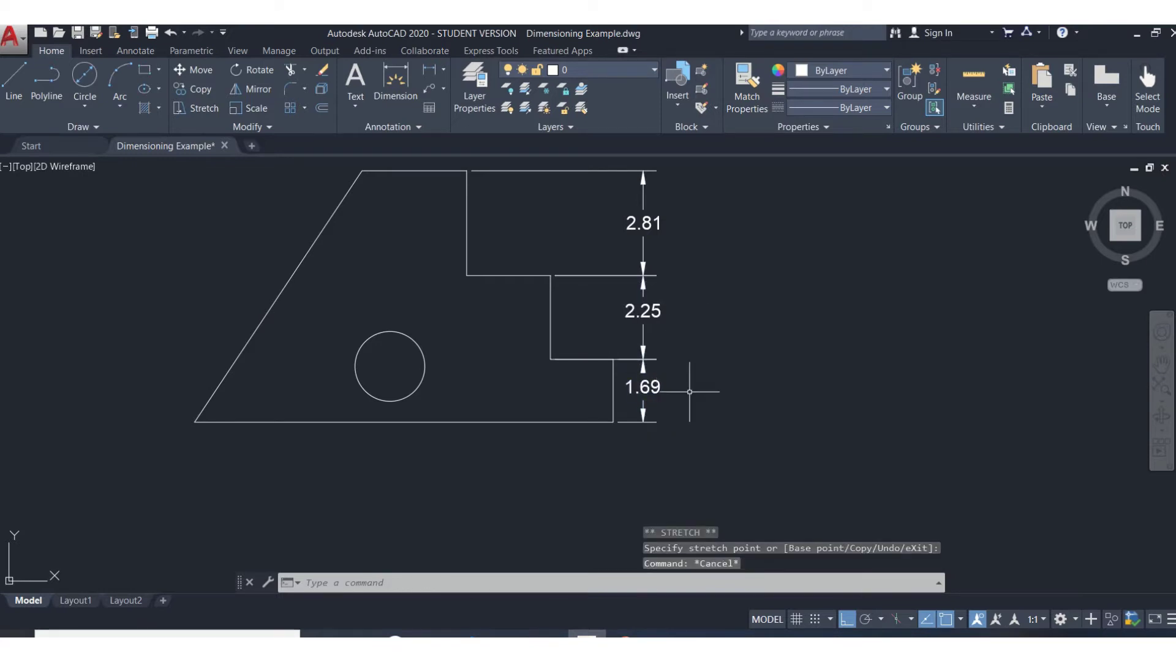
Move the 1.69, 2.25 and 2.81 dimension lines right into one straight column.
left_click(643, 386)
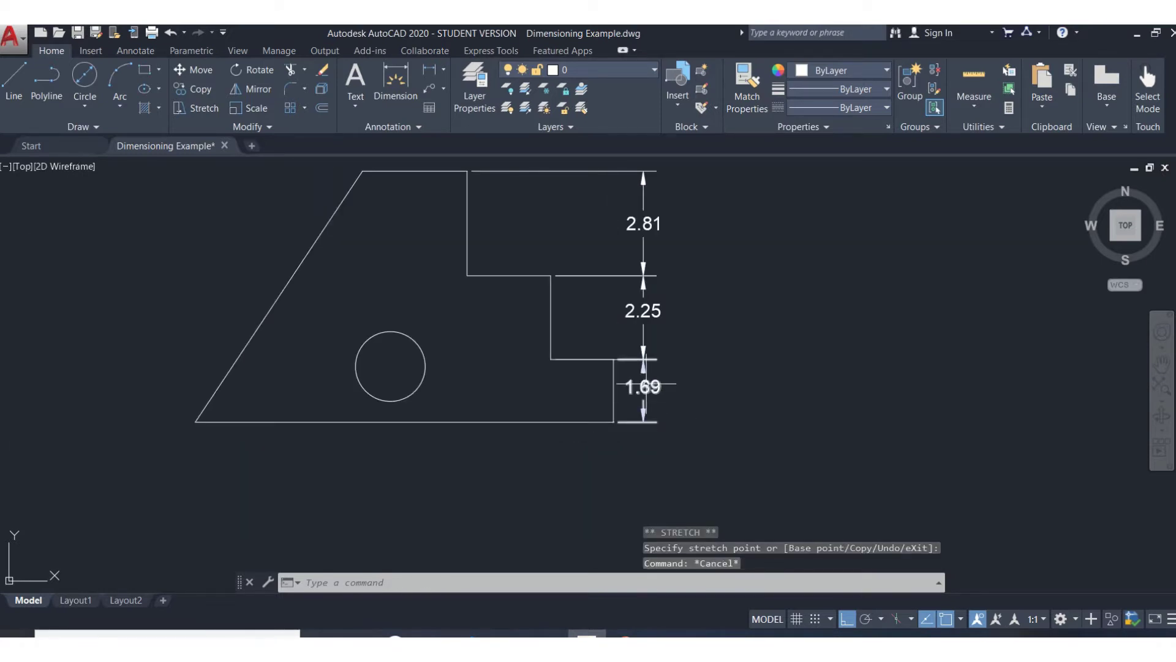
left_click(643, 387)
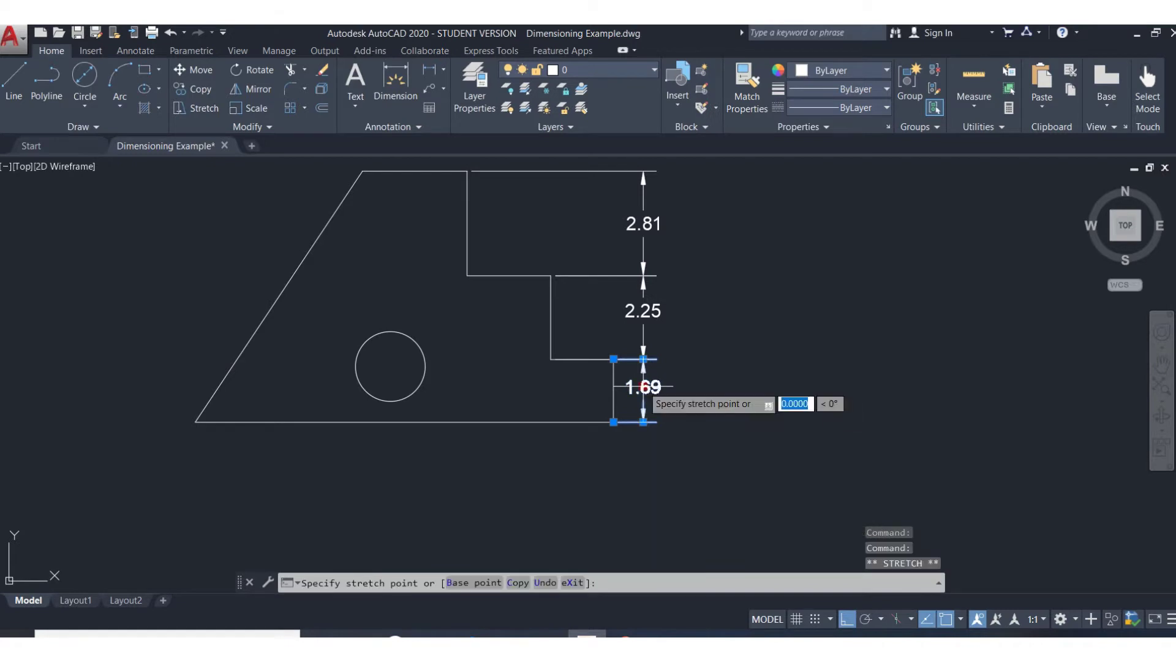
left_click(674, 386)
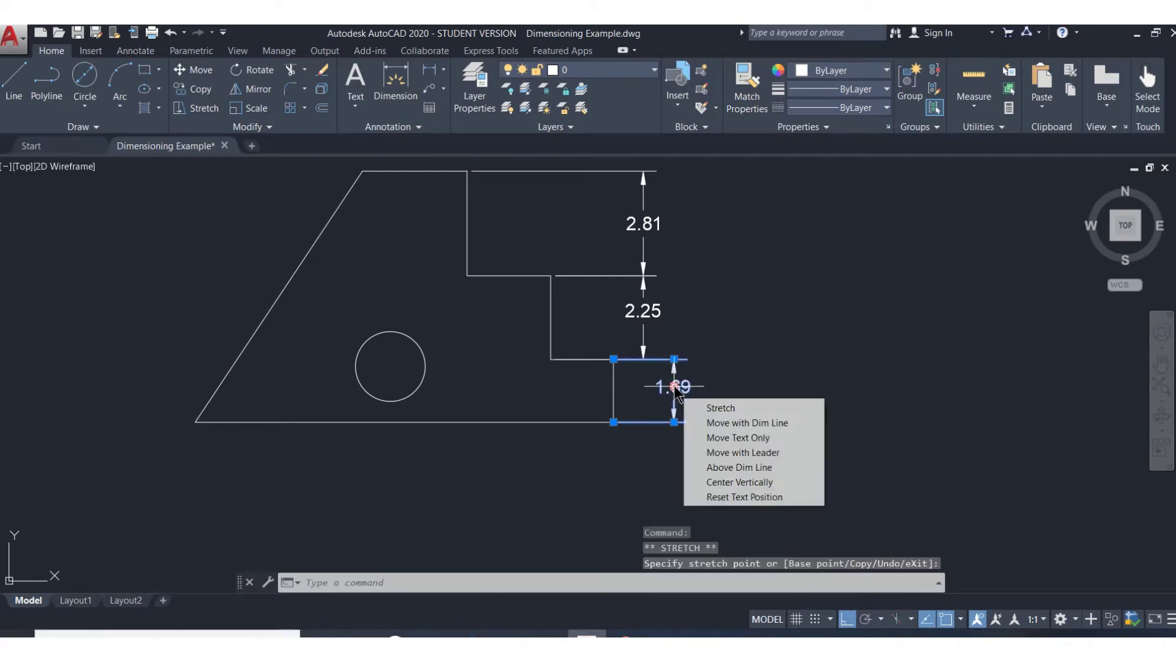
key("Escape")
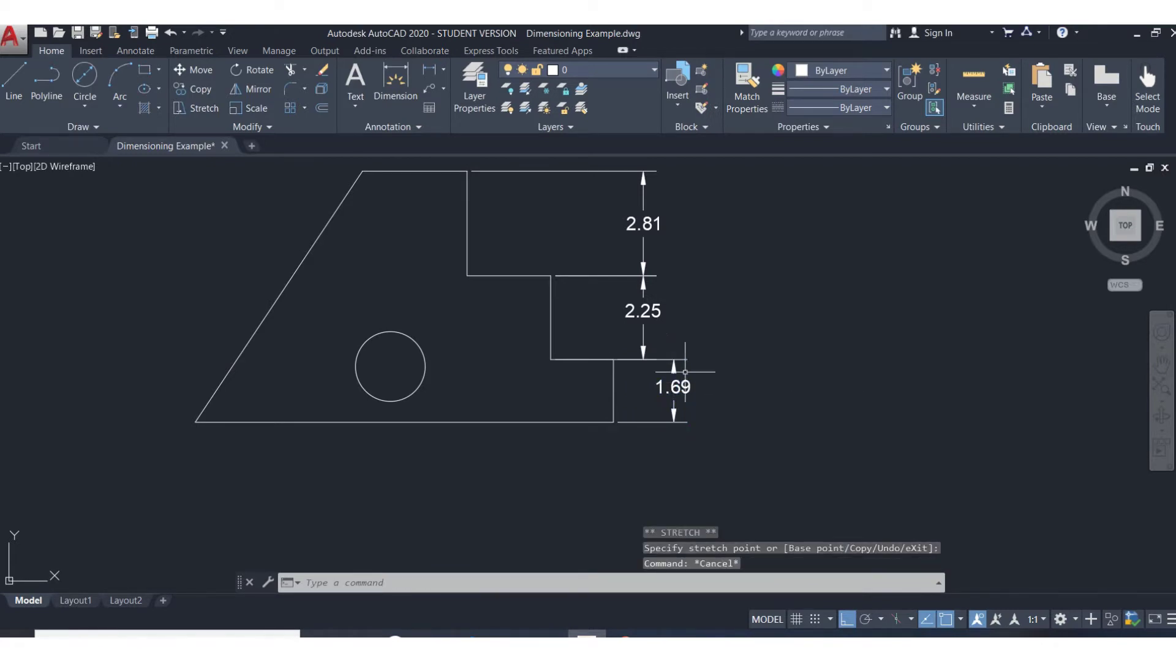
left_click(644, 311)
left_click(643, 359)
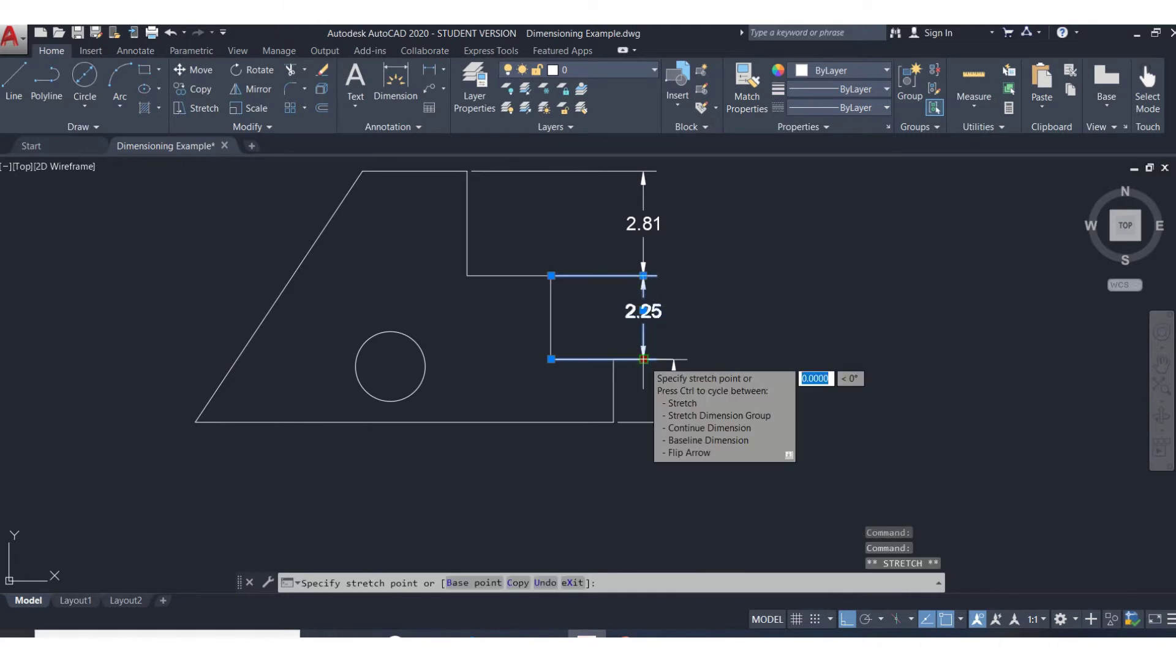
left_click(674, 359)
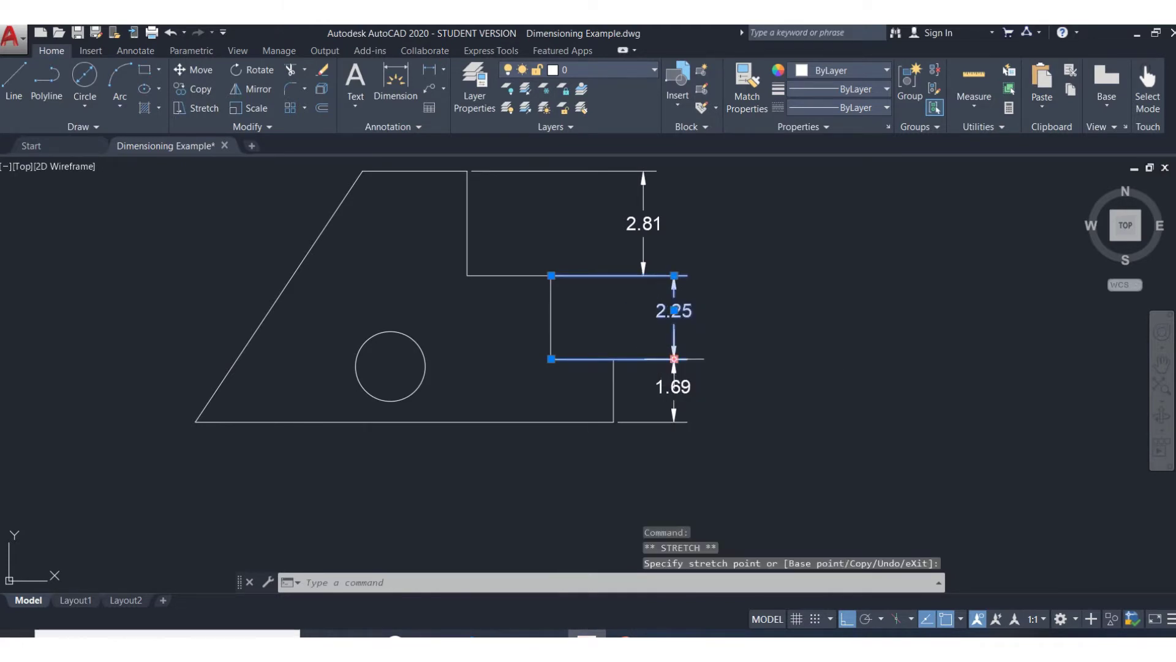
key("Escape")
left_click(643, 245)
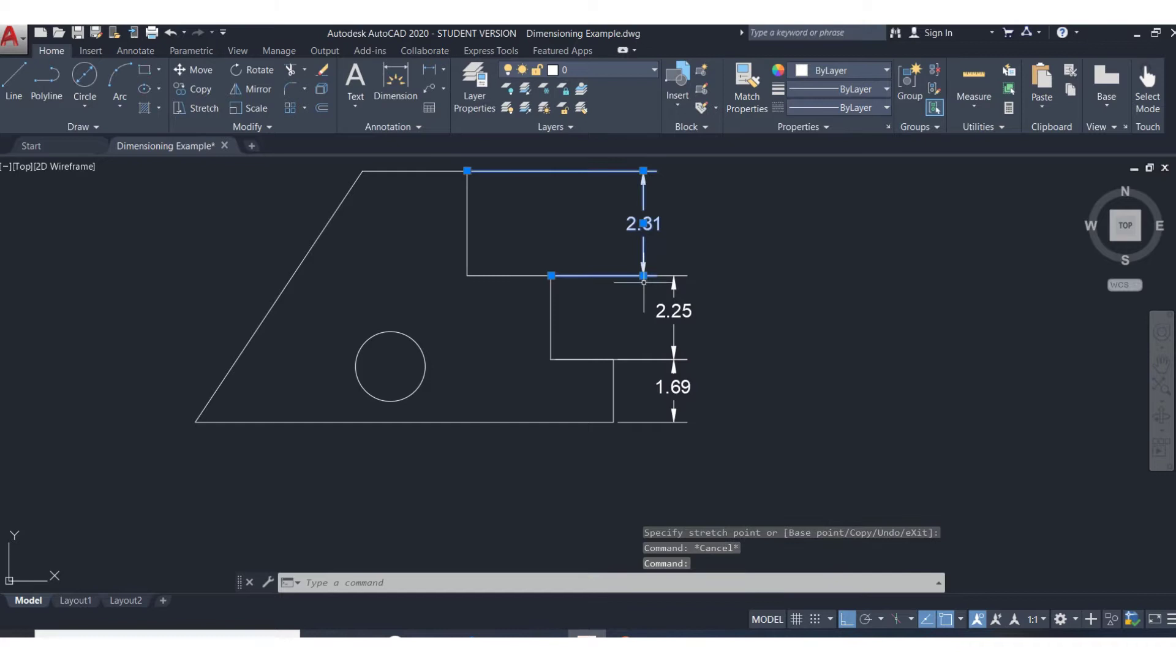
left_click(643, 276)
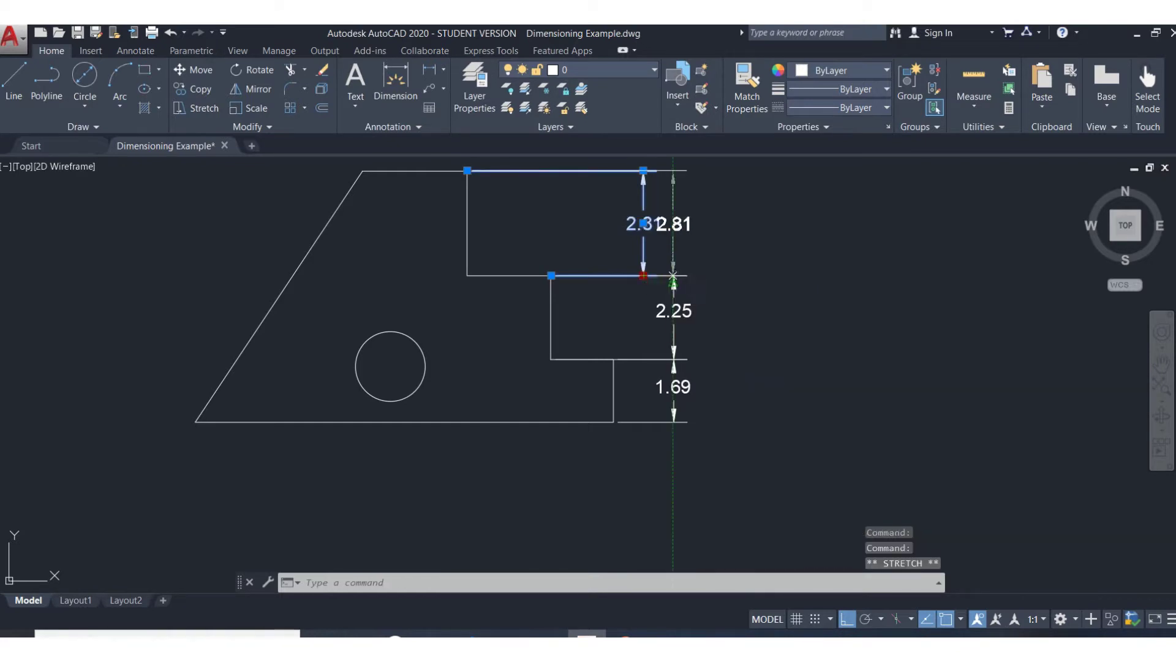
left_click(672, 276)
key("Escape")
key("Escape")
Inspect the extension gap at the step edge near the arrowhead, leaving it unchanged.
scroll(722, 310, "down", 2)
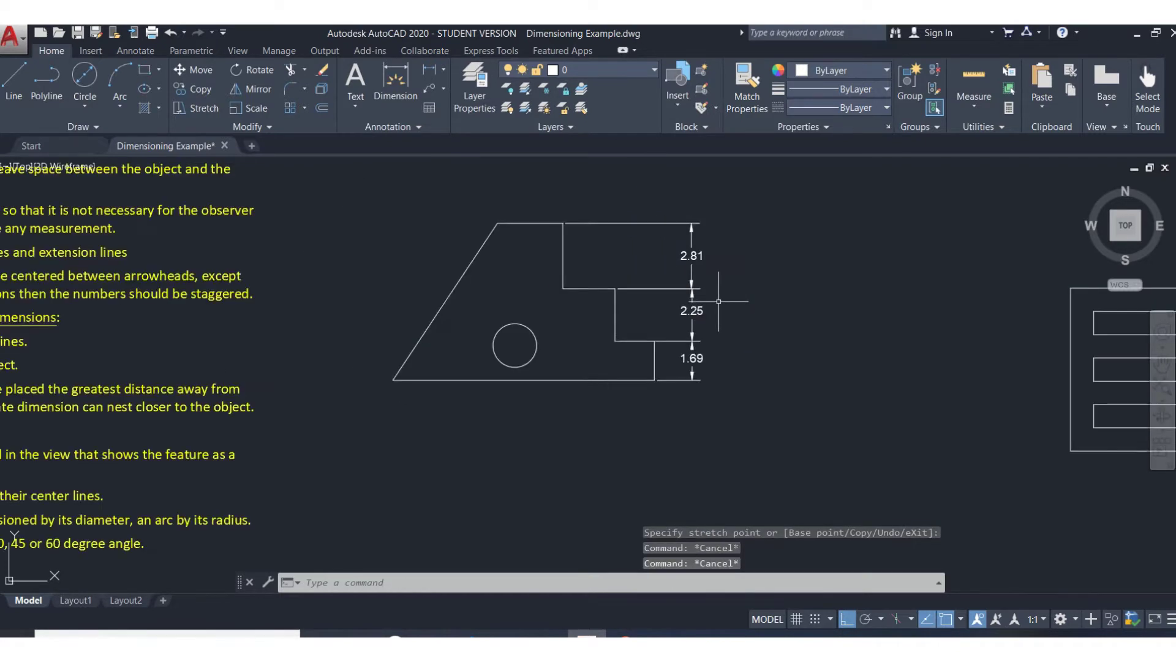
scroll(719, 301, "up", 4)
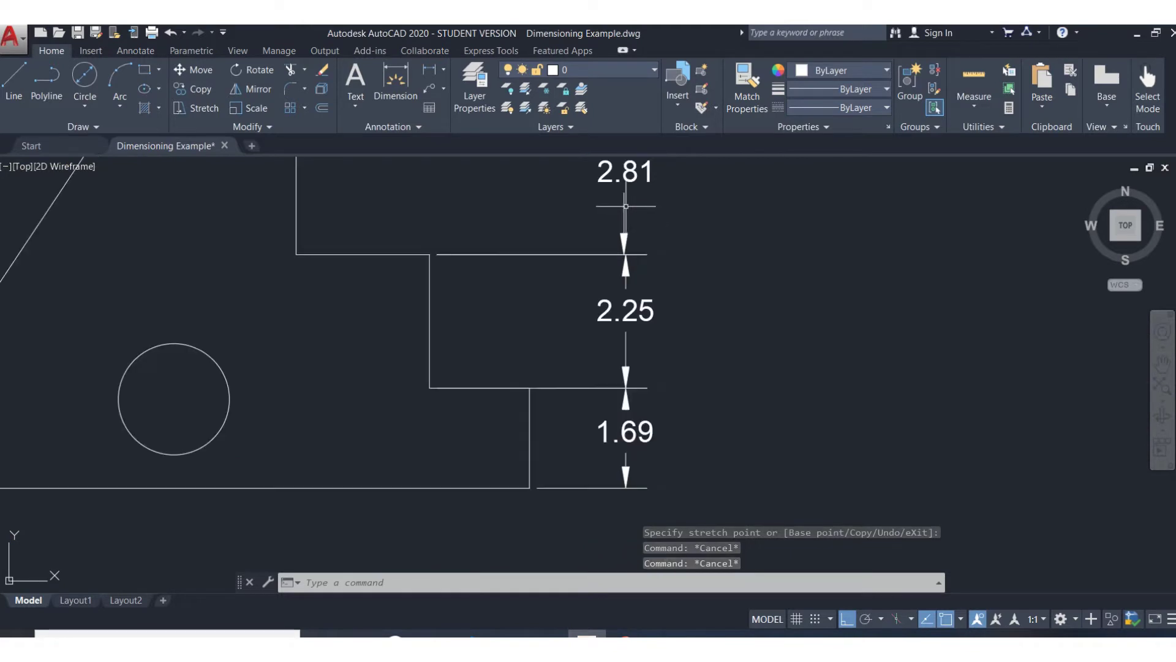
left_click(634, 254)
scroll(635, 253, "down", 2)
scroll(637, 257, "up", 4)
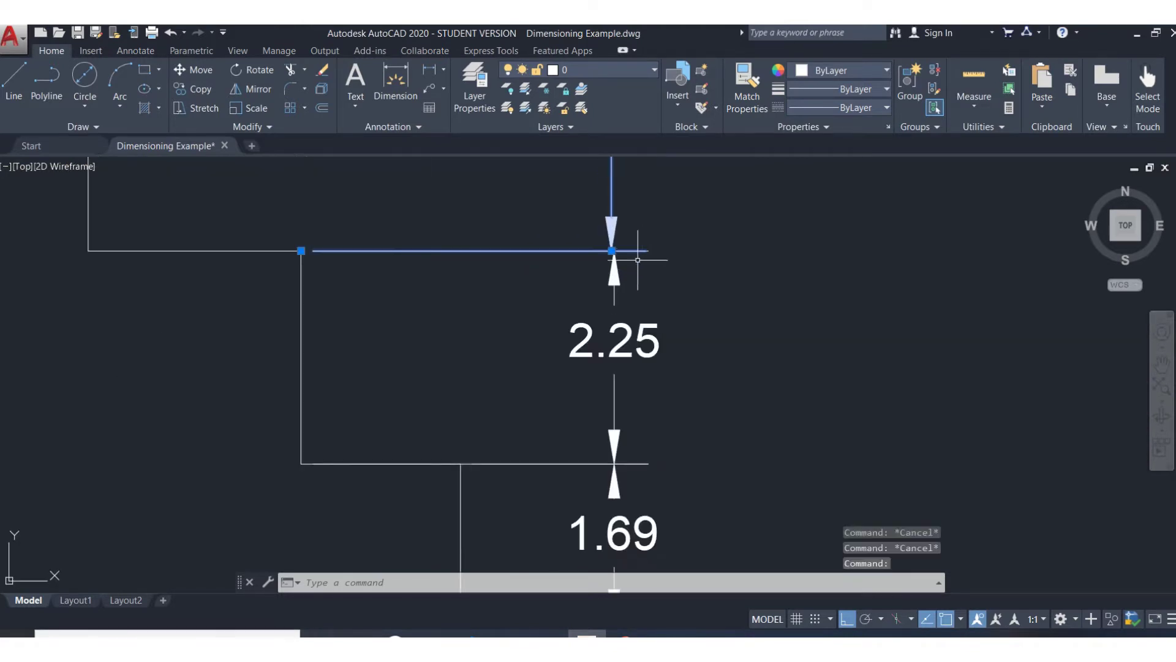
scroll(638, 260, "up", 4)
left_click(584, 213)
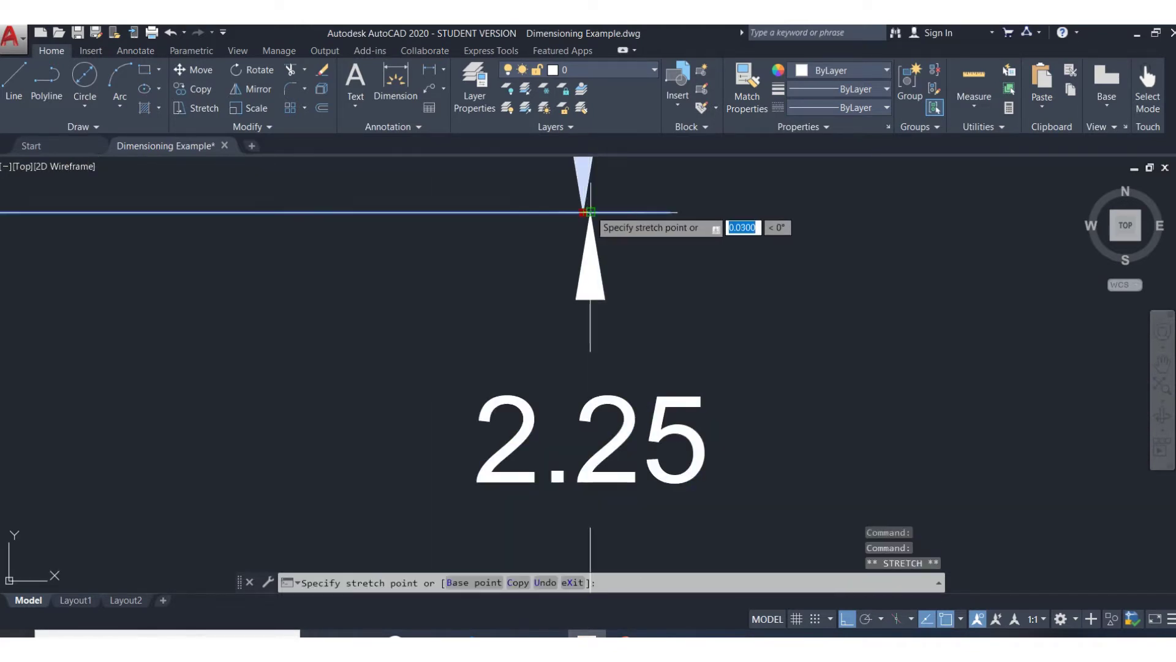
key("Escape")
scroll(714, 370, "up", 5)
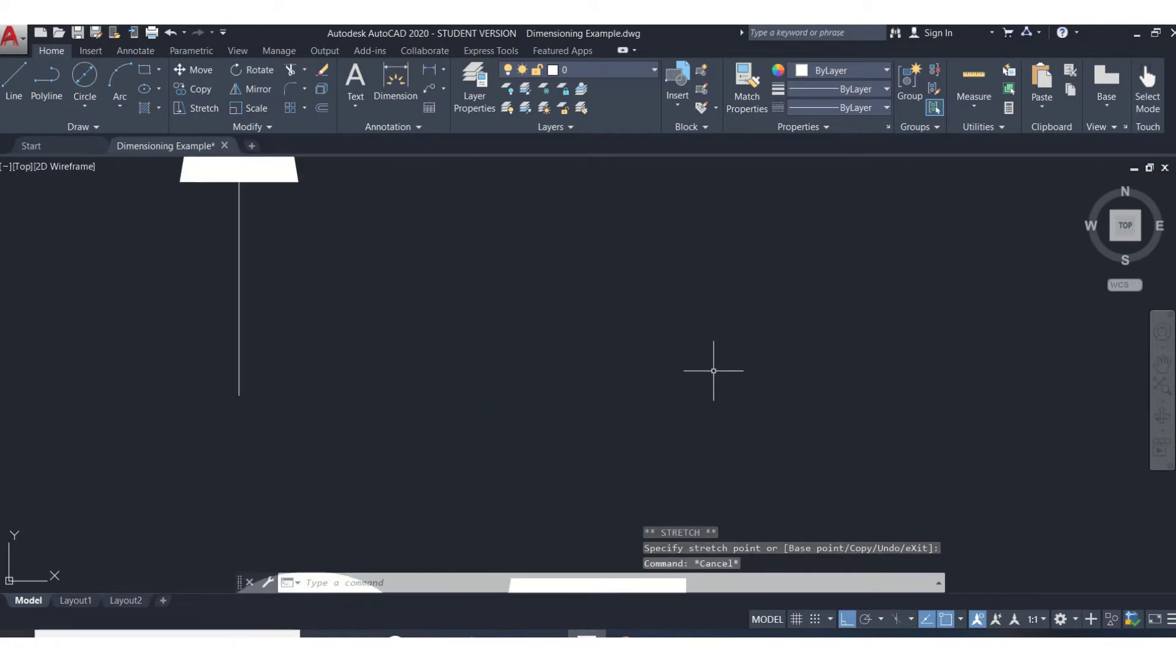
scroll(713, 371, "down", 6)
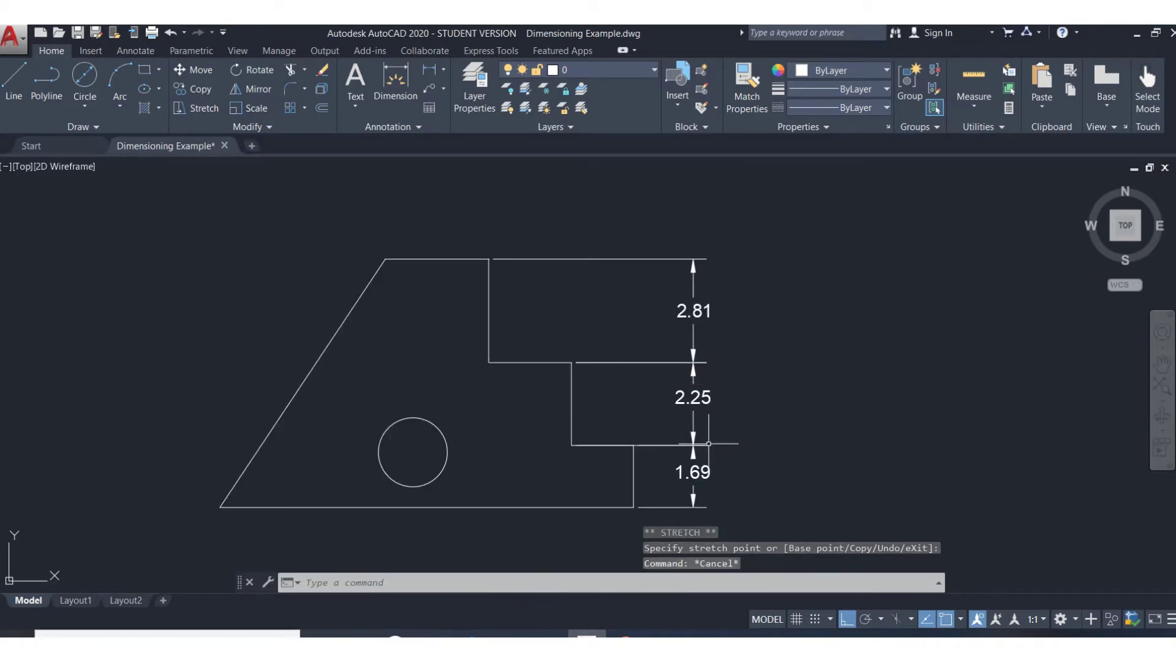
scroll(619, 406, "down", 2)
mouse_move(620, 407)
middle_mouse_down()
mouse_move(573, 402)
mouse_move(569, 391)
mouse_move(845, 380)
middle_mouse_up()
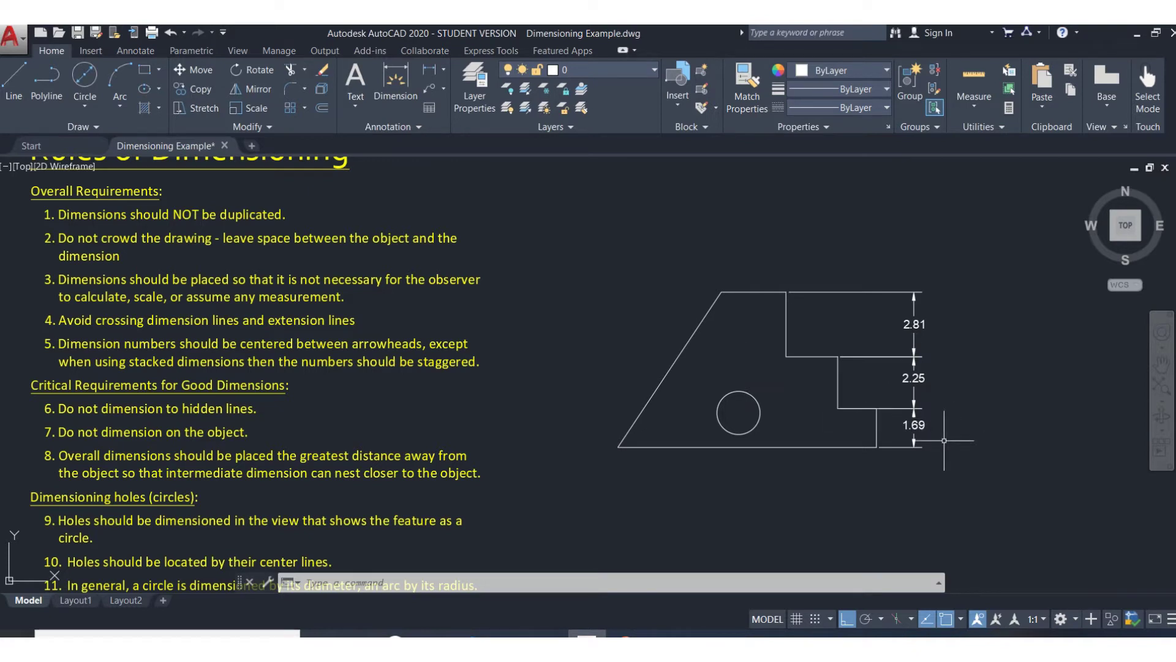
middle_click_drag(946, 399, 814, 407)
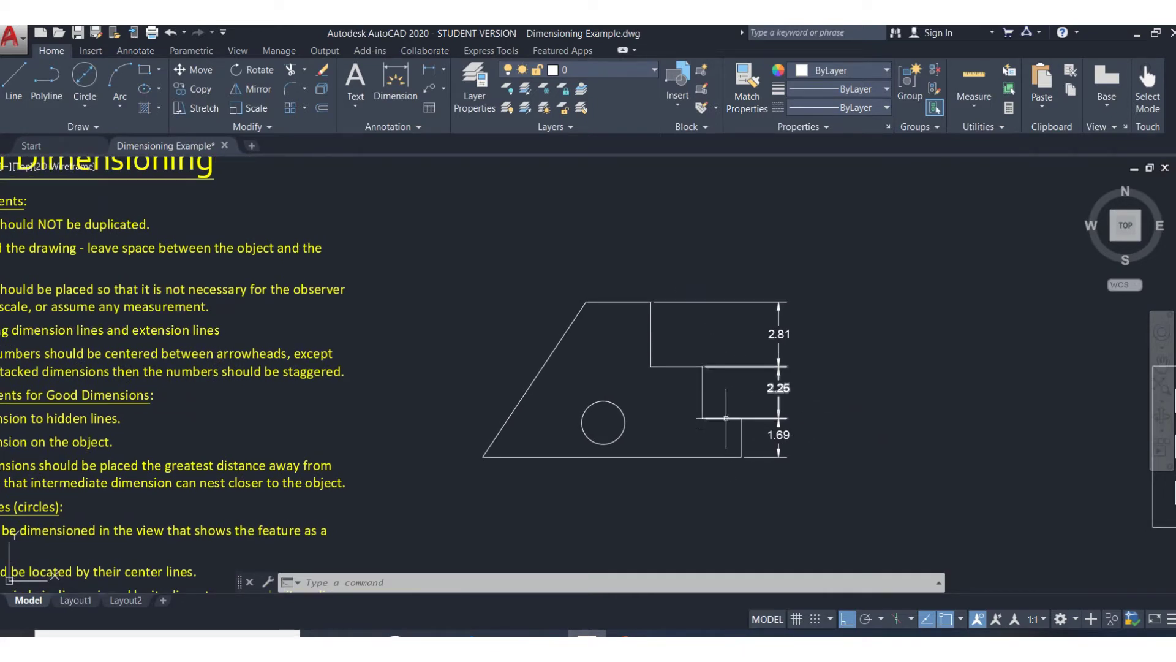
Dimension the plate's full height, top to bottom-right corner, as 6.75 outside the chain.
left_click(395, 80)
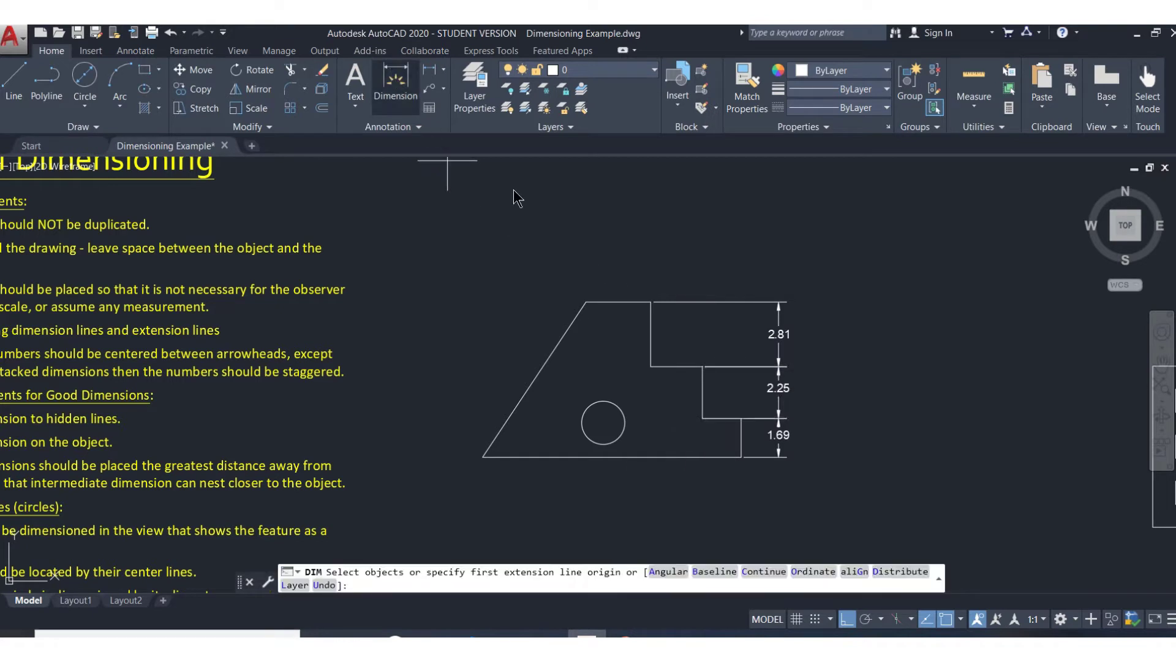
left_click(651, 302)
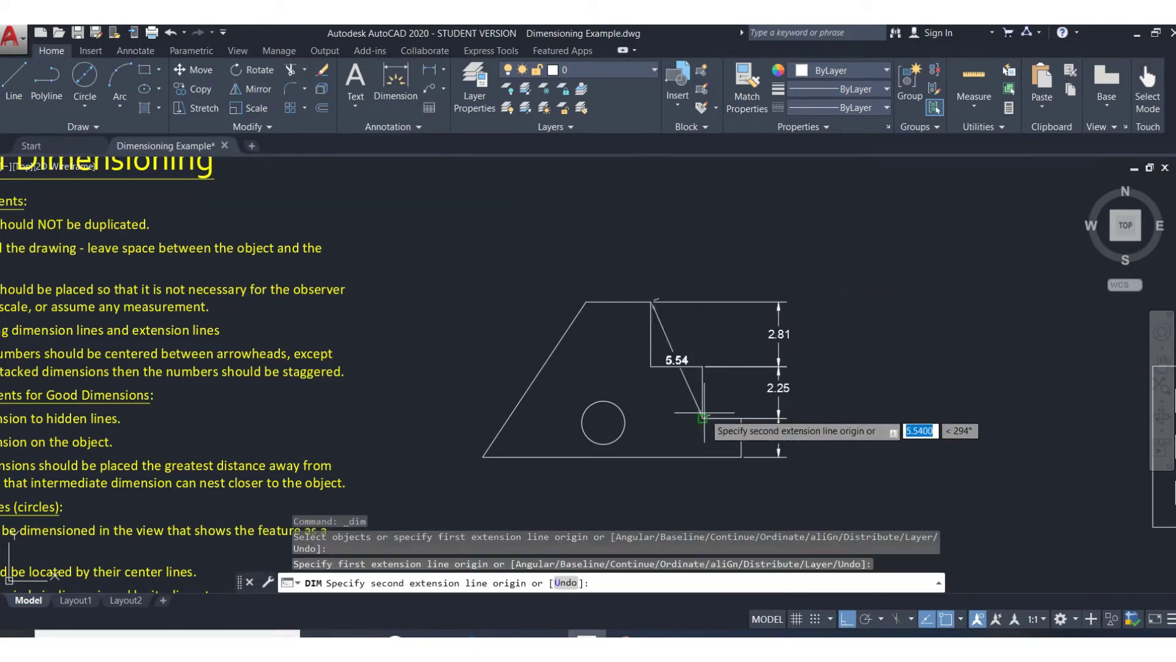
left_click(742, 456)
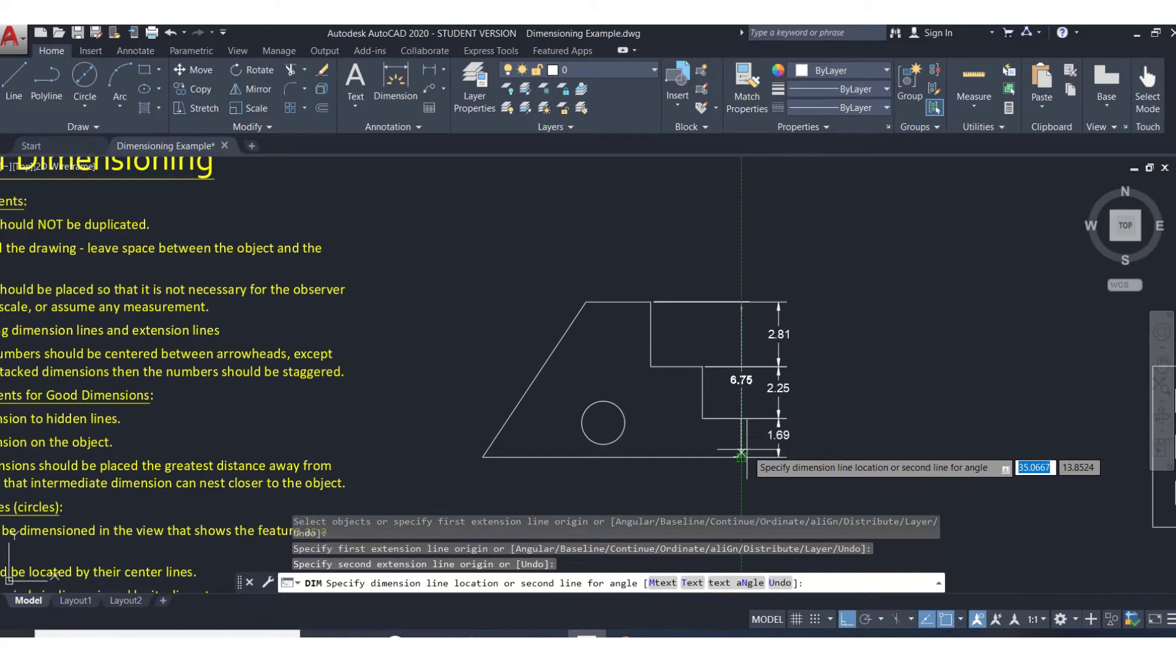
left_click(848, 620)
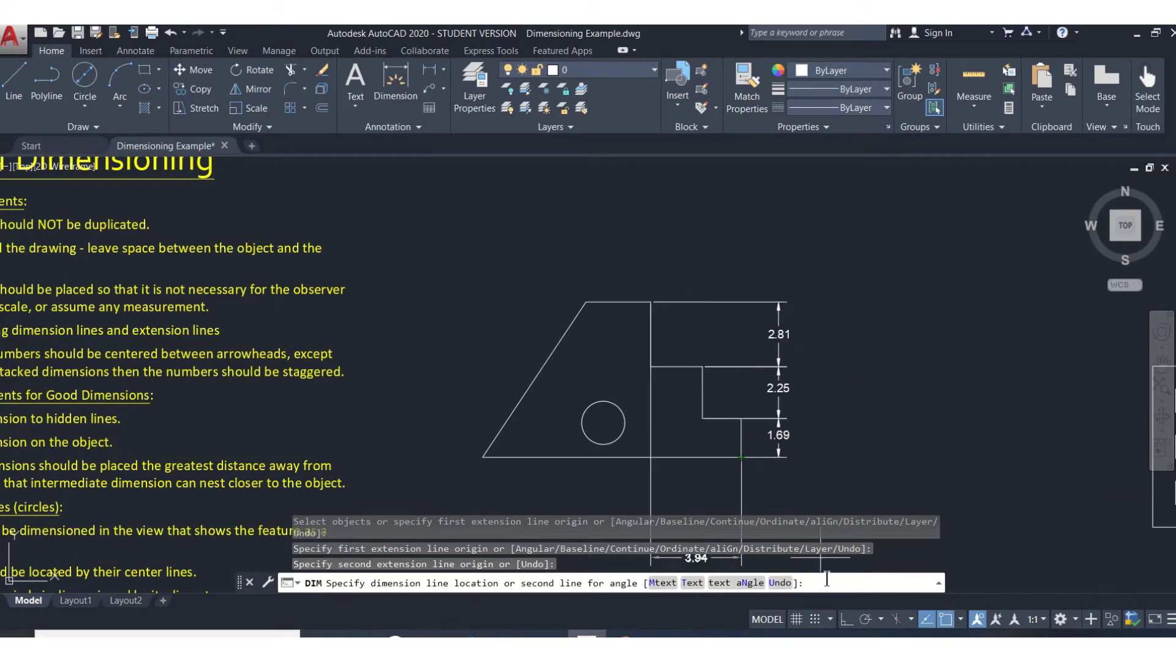
left_click(847, 619)
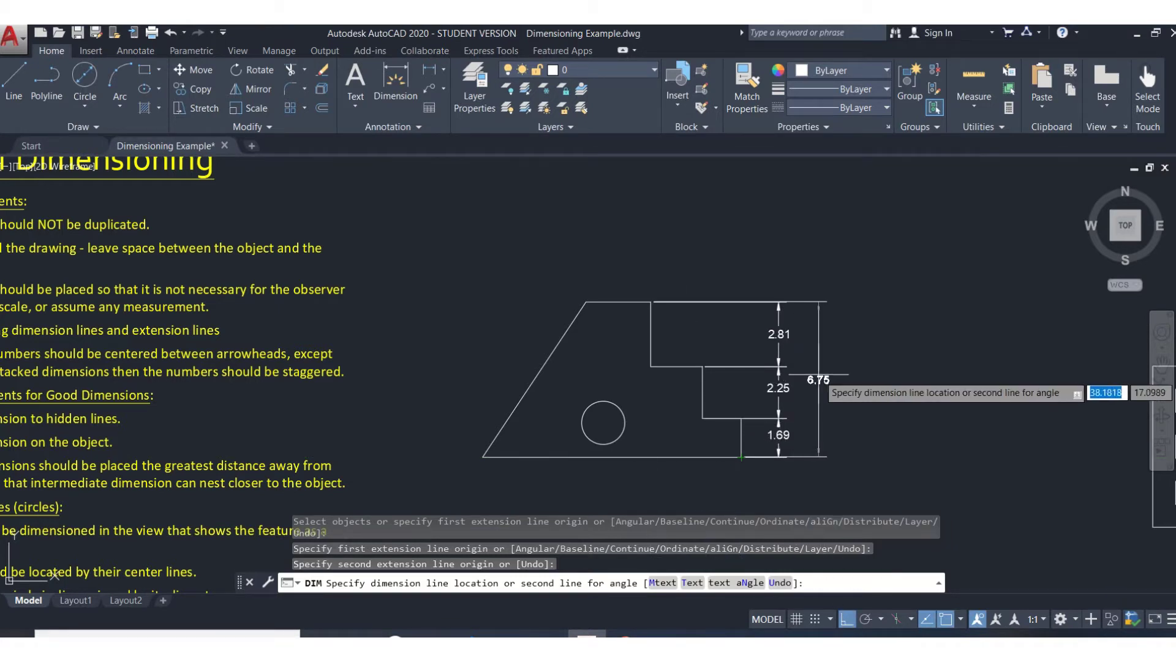
left_click(820, 375)
key("Return")
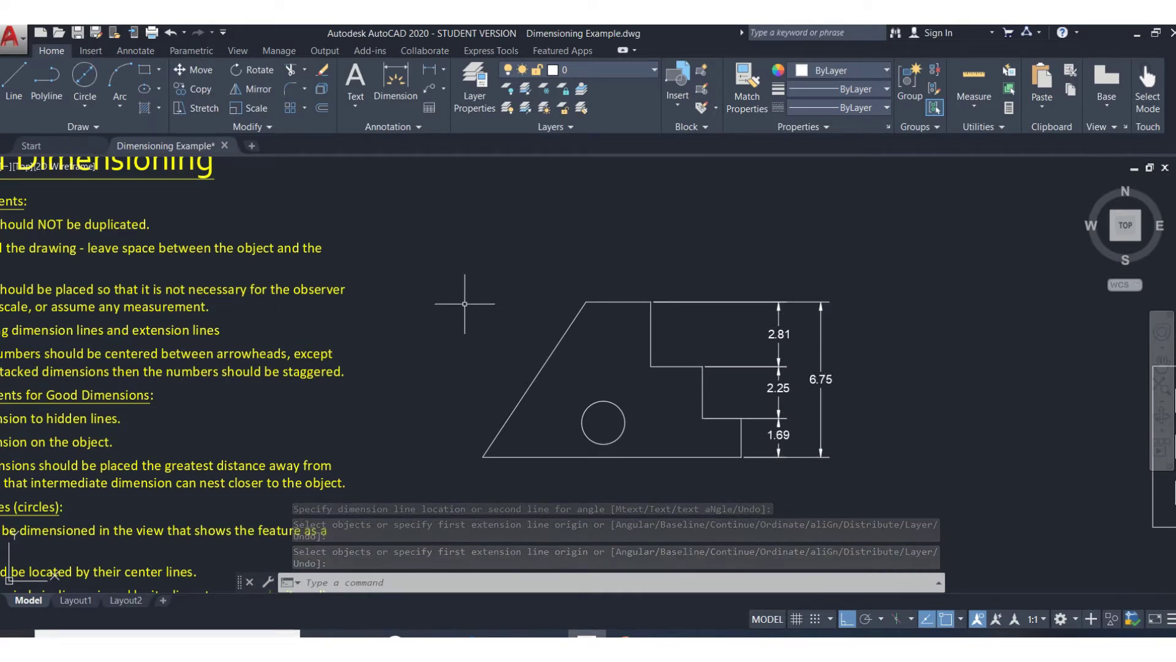
mouse_move(467, 302)
middle_mouse_down()
mouse_move(760, 271)
mouse_move(726, 282)
middle_mouse_up()
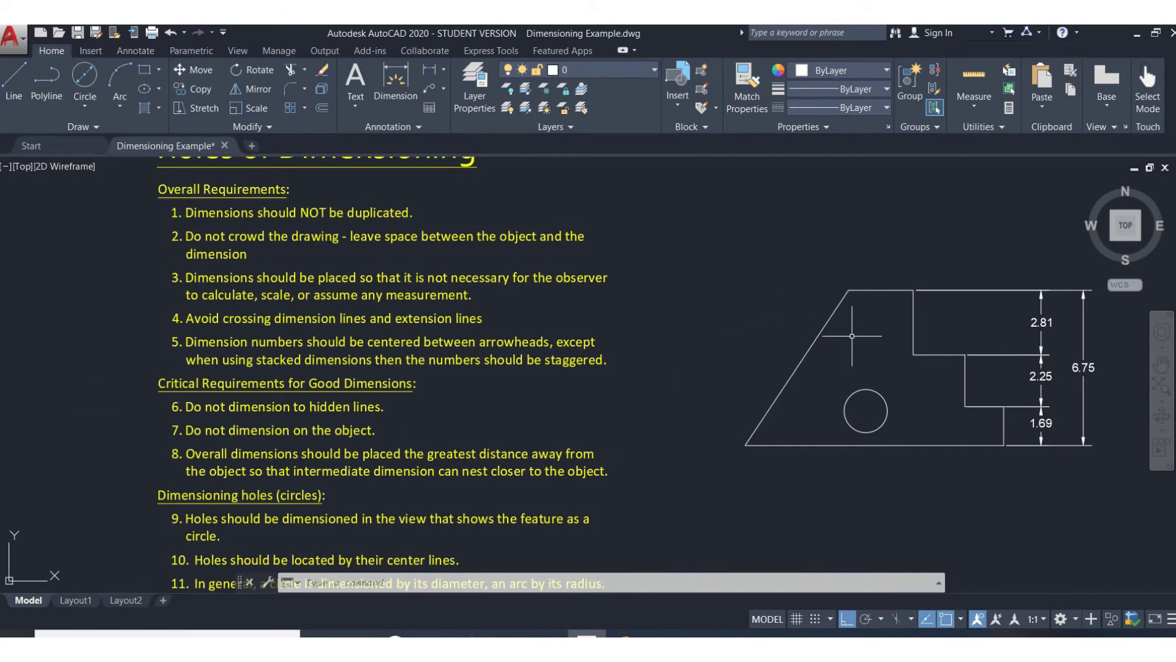
Grip-stretch the 6.75 dimension line rightward until it clears the 2.81, 2.25 and 1.69 column.
middle_click_drag(790, 325, 497, 326)
left_click(790, 368)
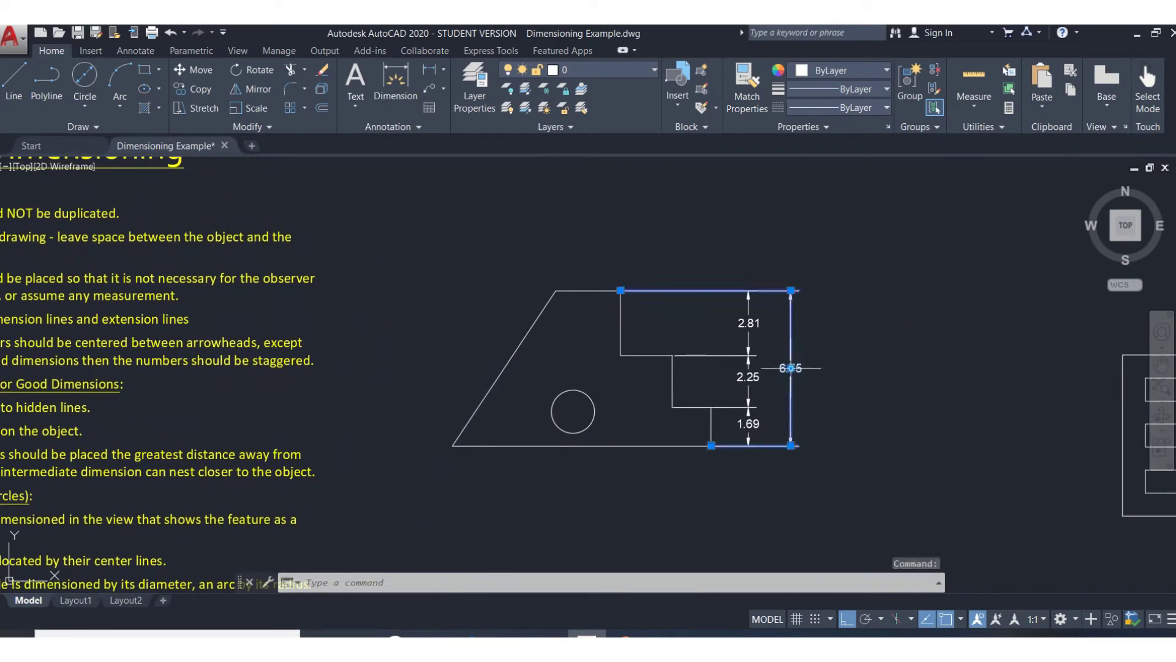
left_click(791, 367)
key("Escape")
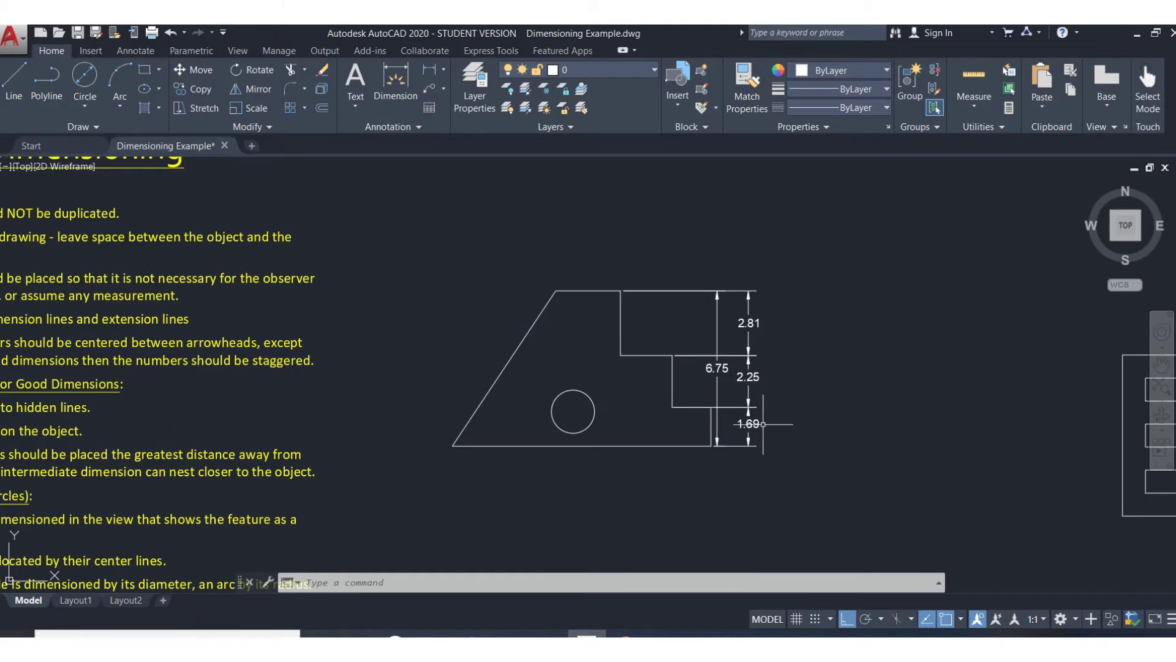
left_click(716, 369)
left_click(716, 368)
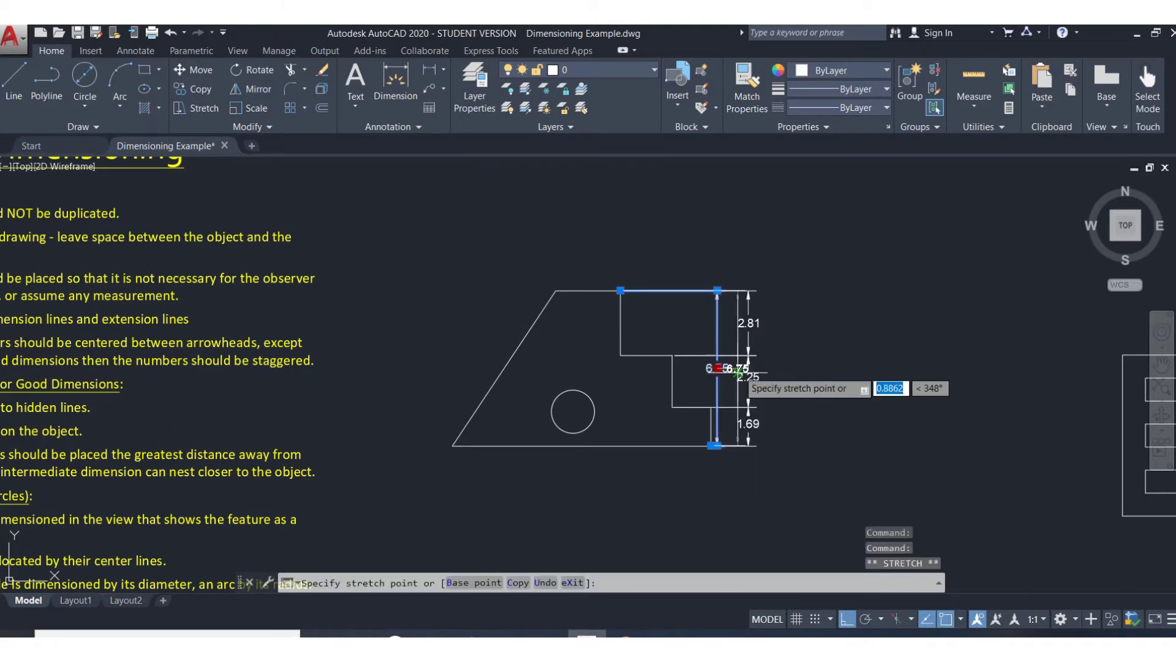
left_click(779, 367)
key("Escape")
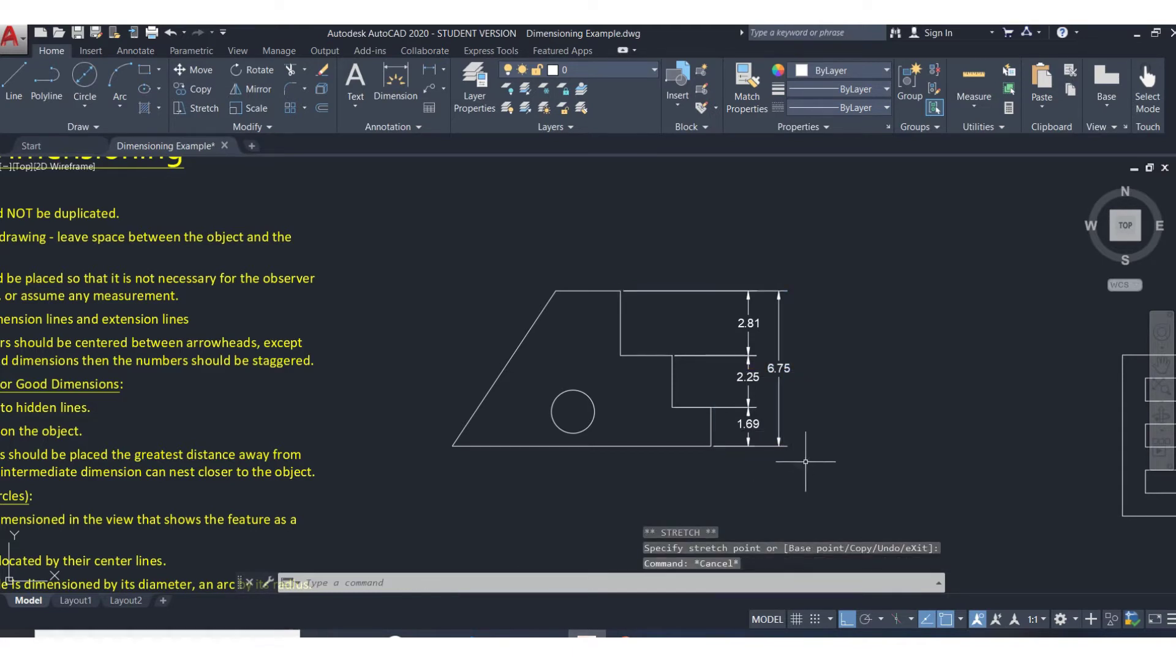
left_click(778, 369)
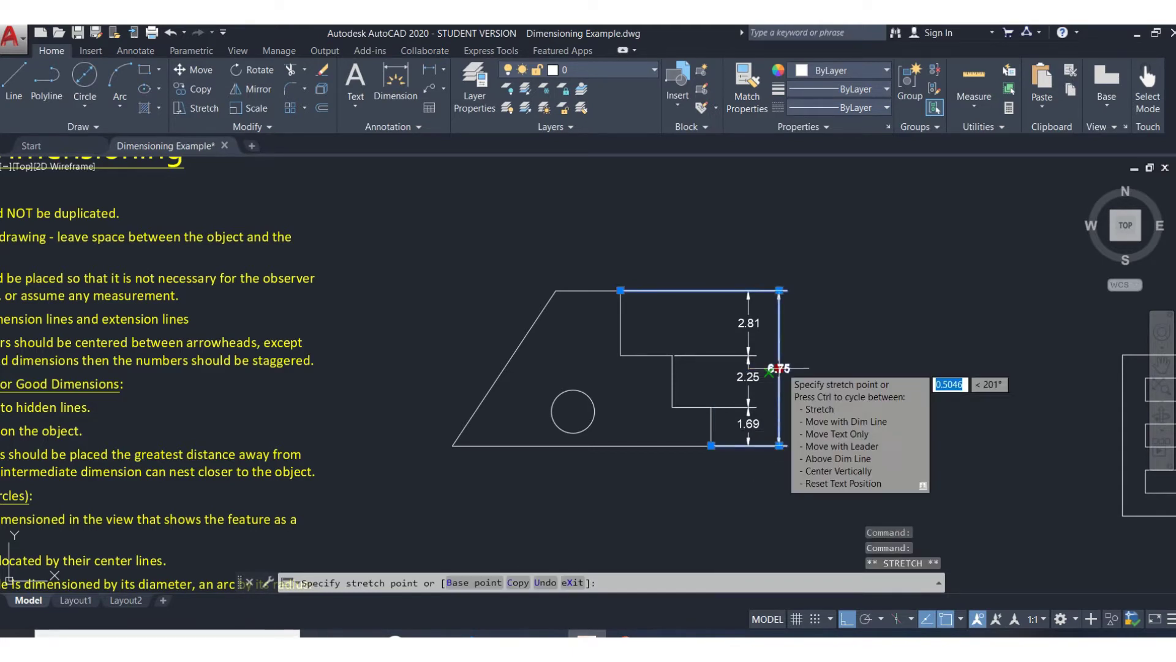
left_click(779, 367)
left_click(789, 365)
key("Escape")
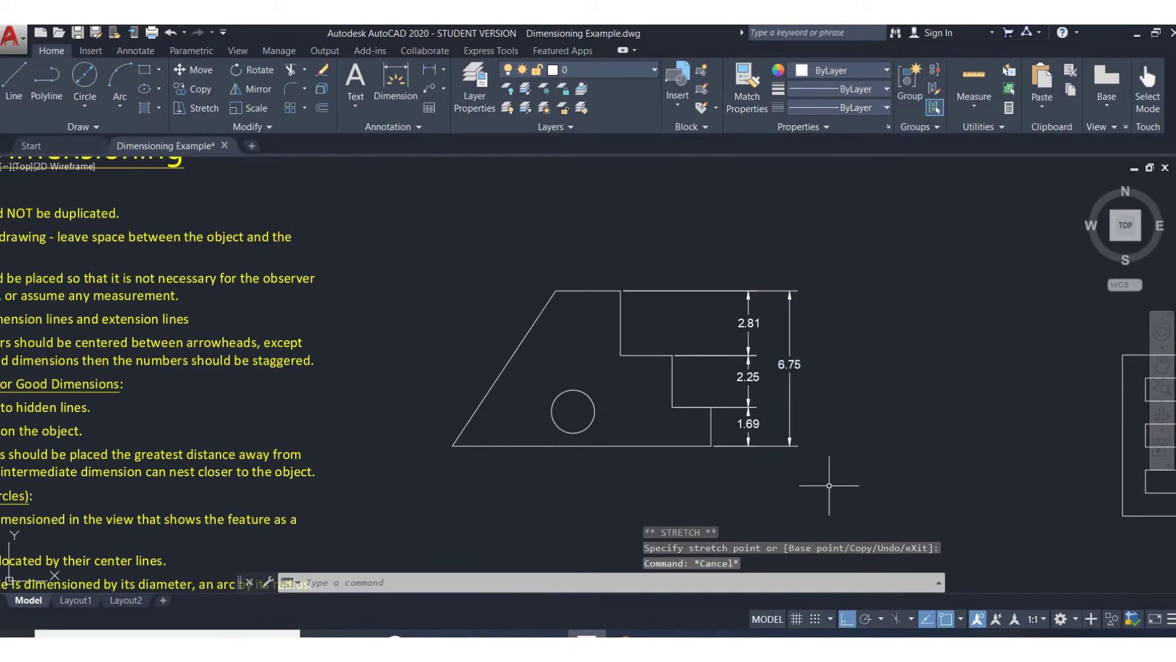
middle_click_drag(383, 373, 576, 366)
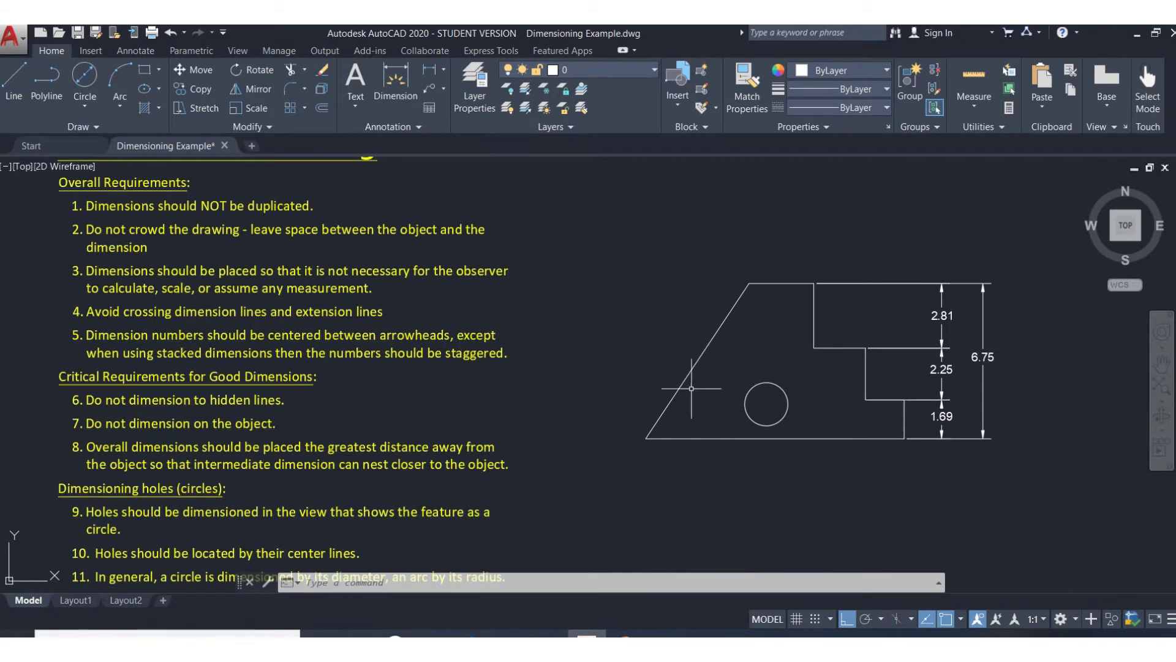
Try moving the 6.75 dimension text up and down, cancelling each attempt.
middle_click_drag(989, 356, 676, 380)
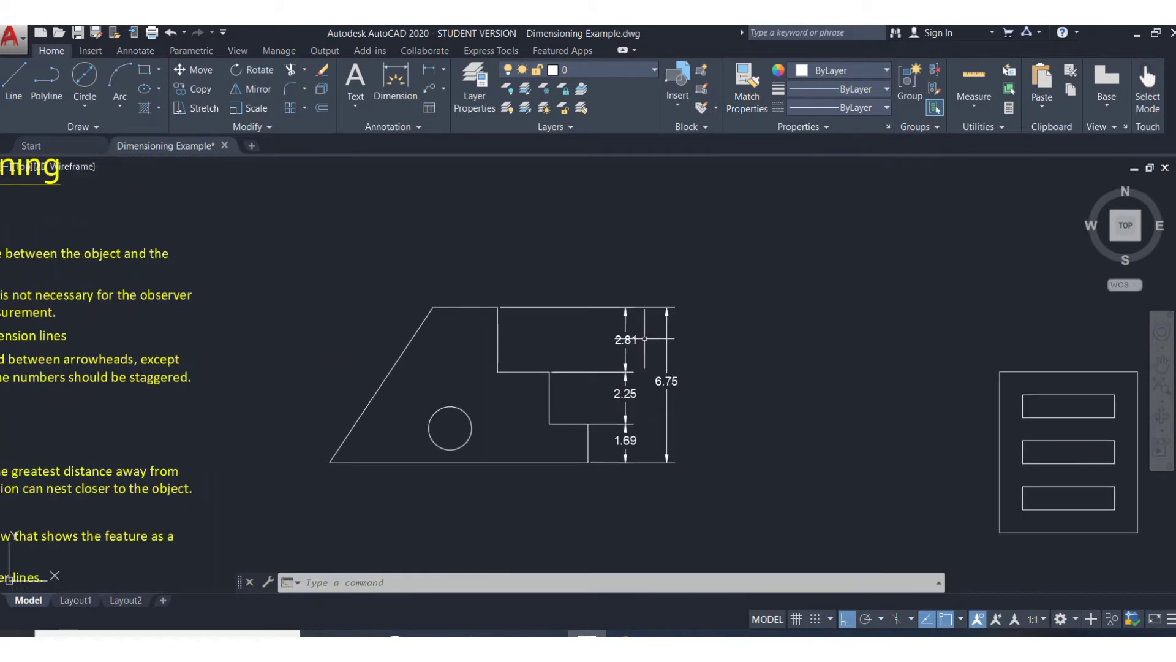
left_click(664, 381)
left_click(667, 381)
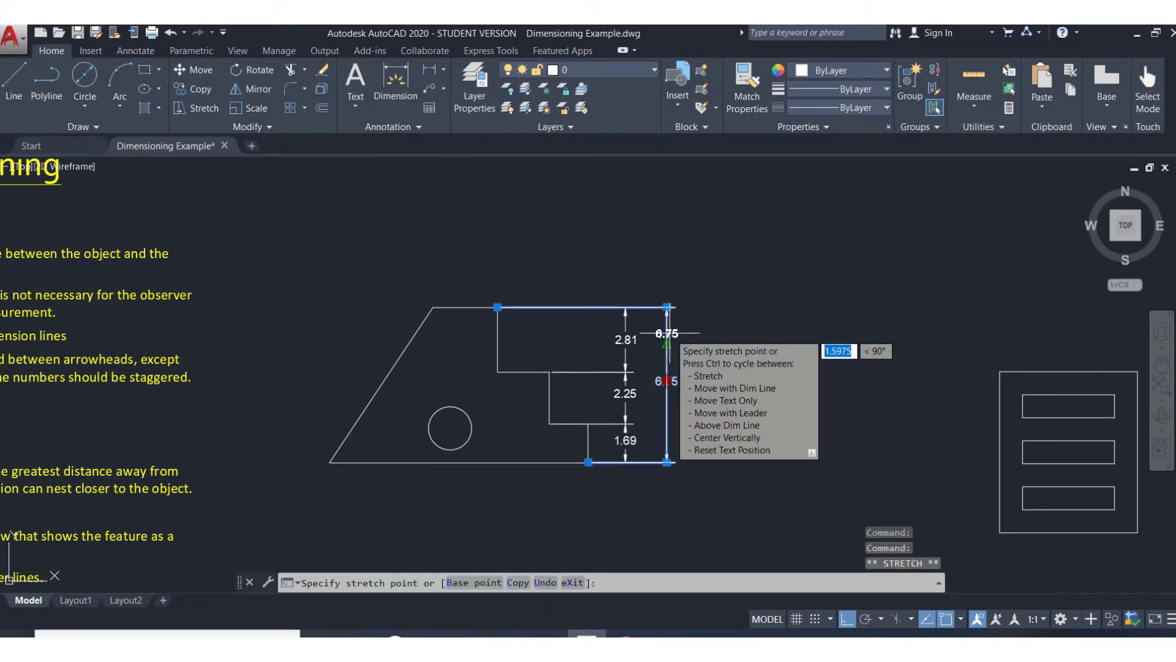
key("Escape")
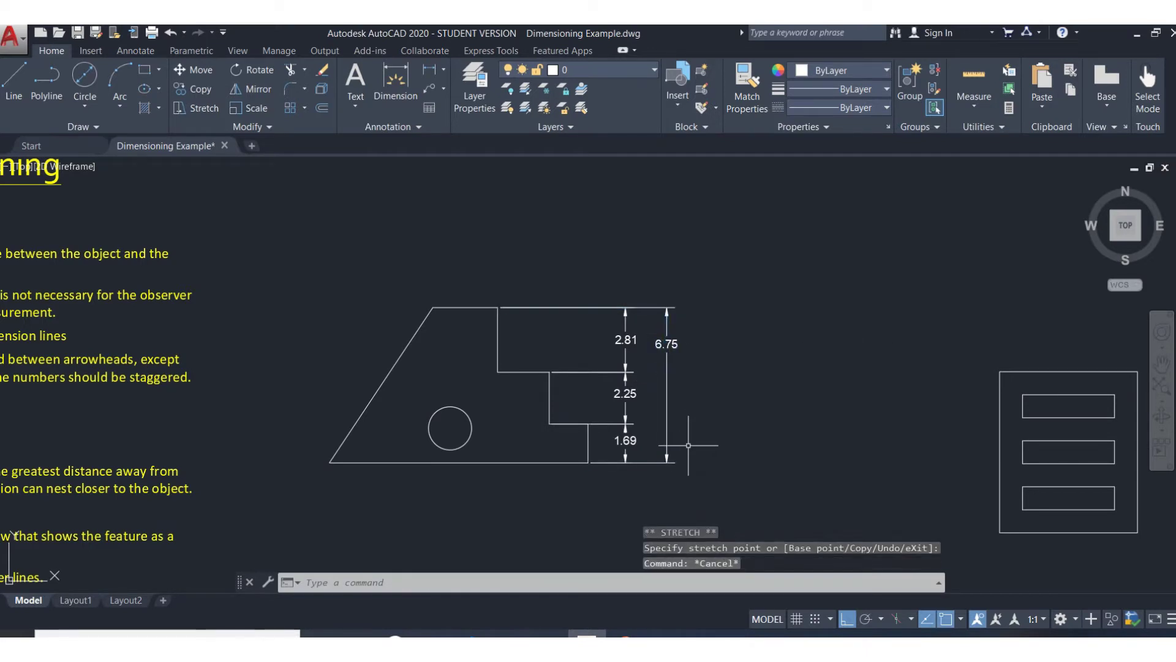
left_click_drag(575, 434, 677, 361)
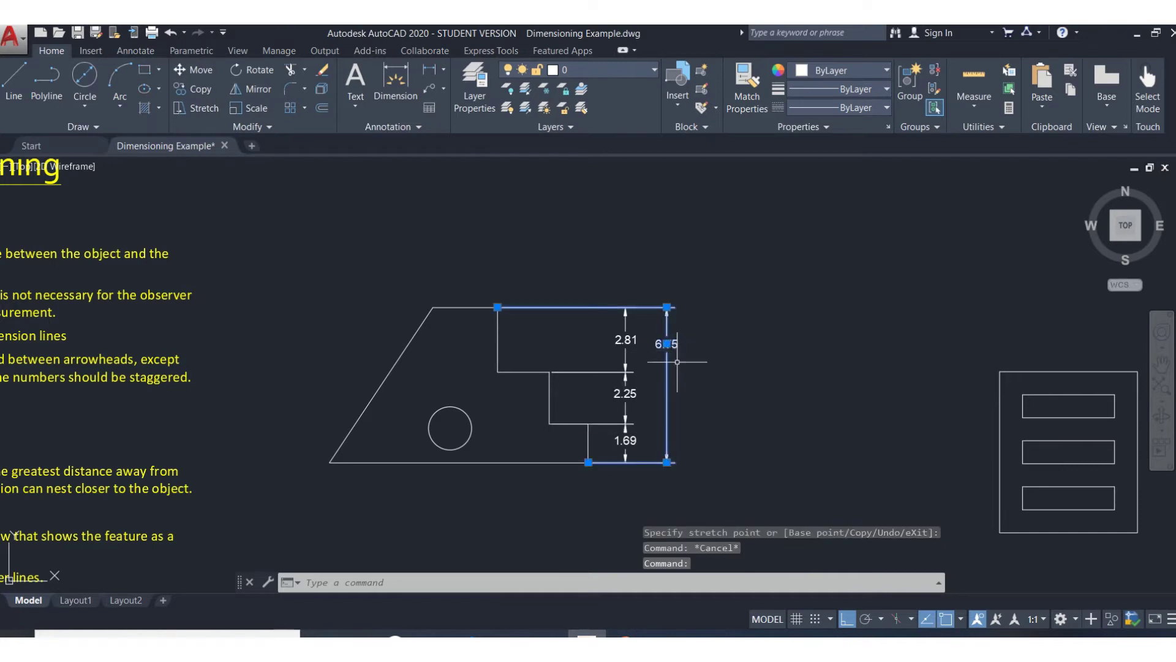
left_click(667, 344)
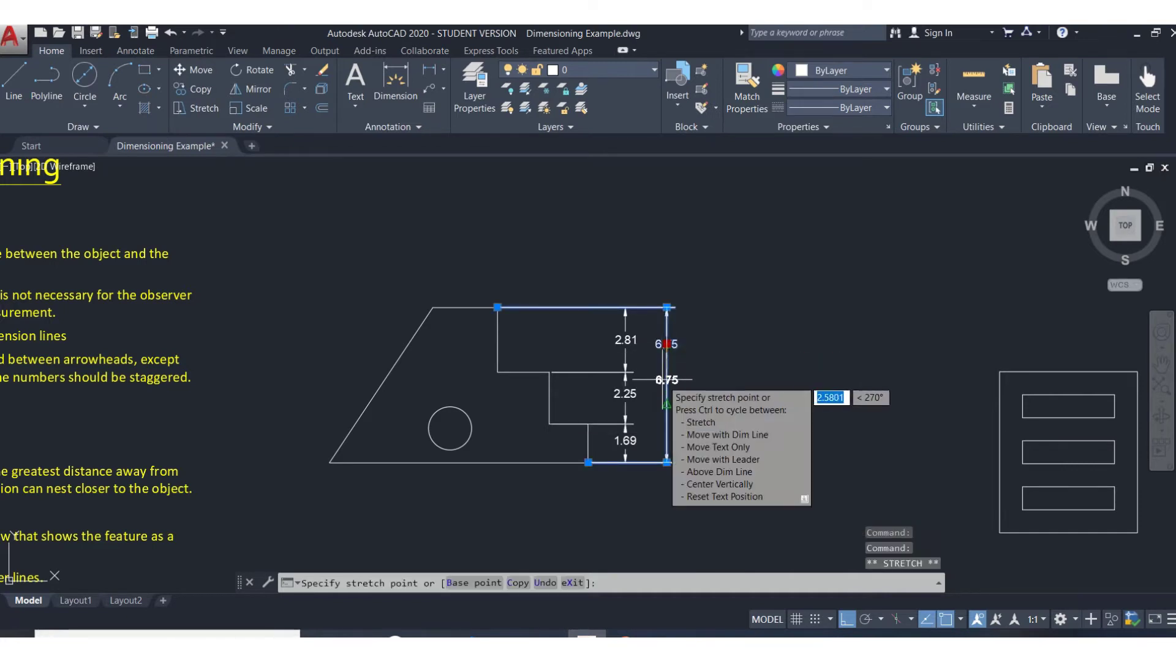
key("Escape")
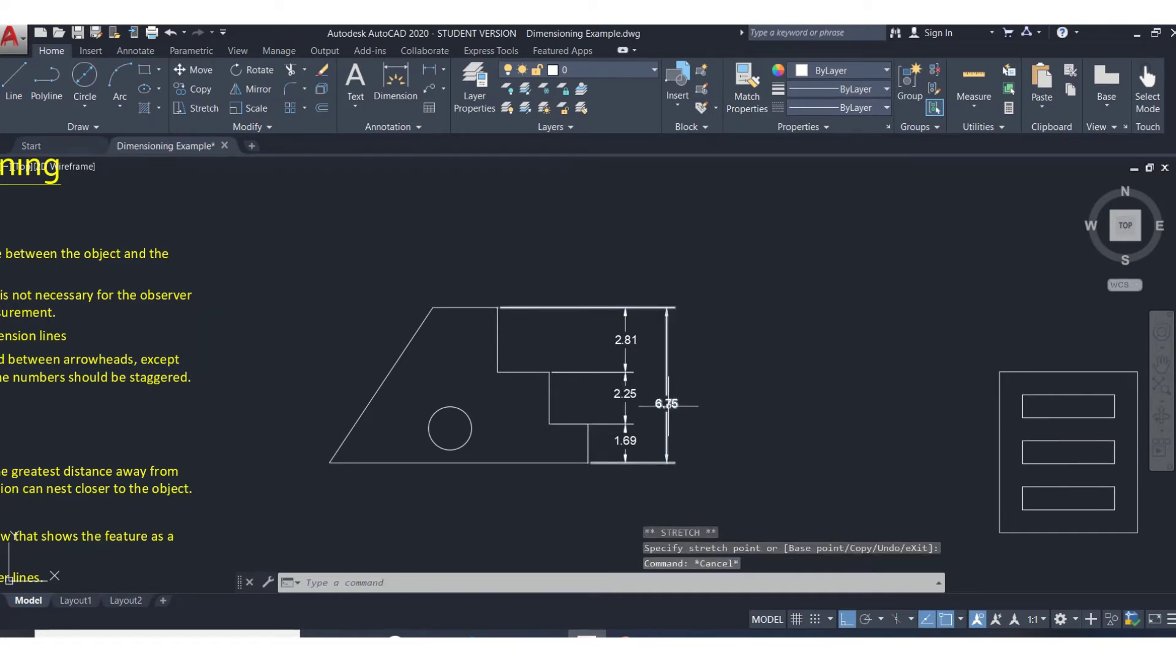
left_click(667, 403)
left_click(667, 402)
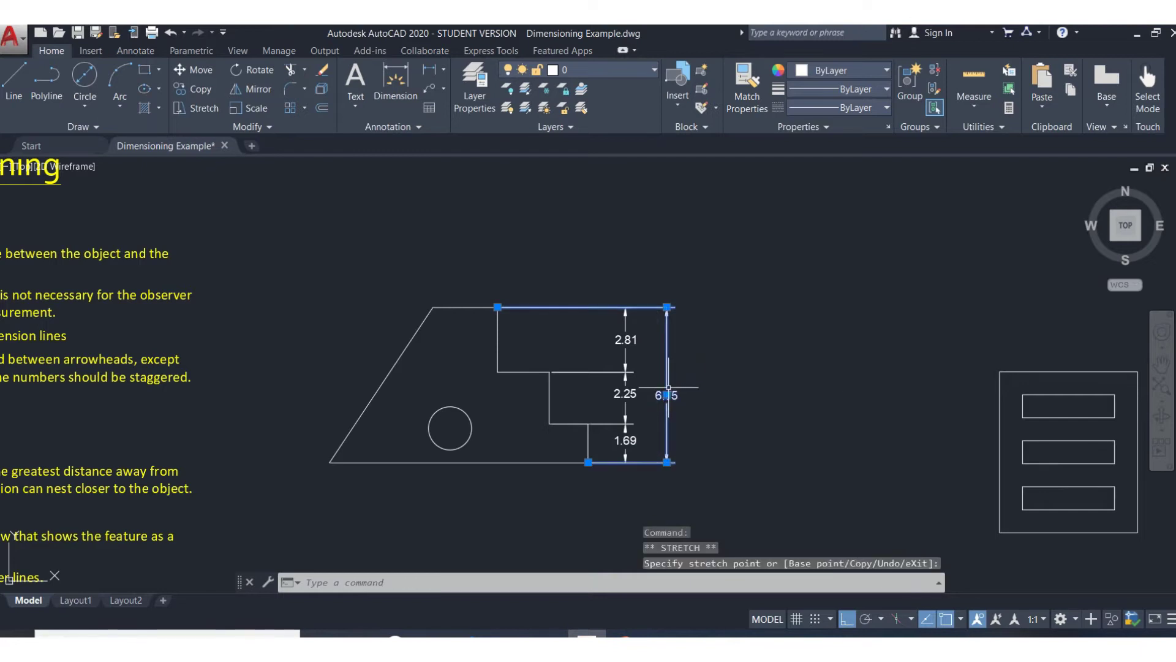
key("Escape")
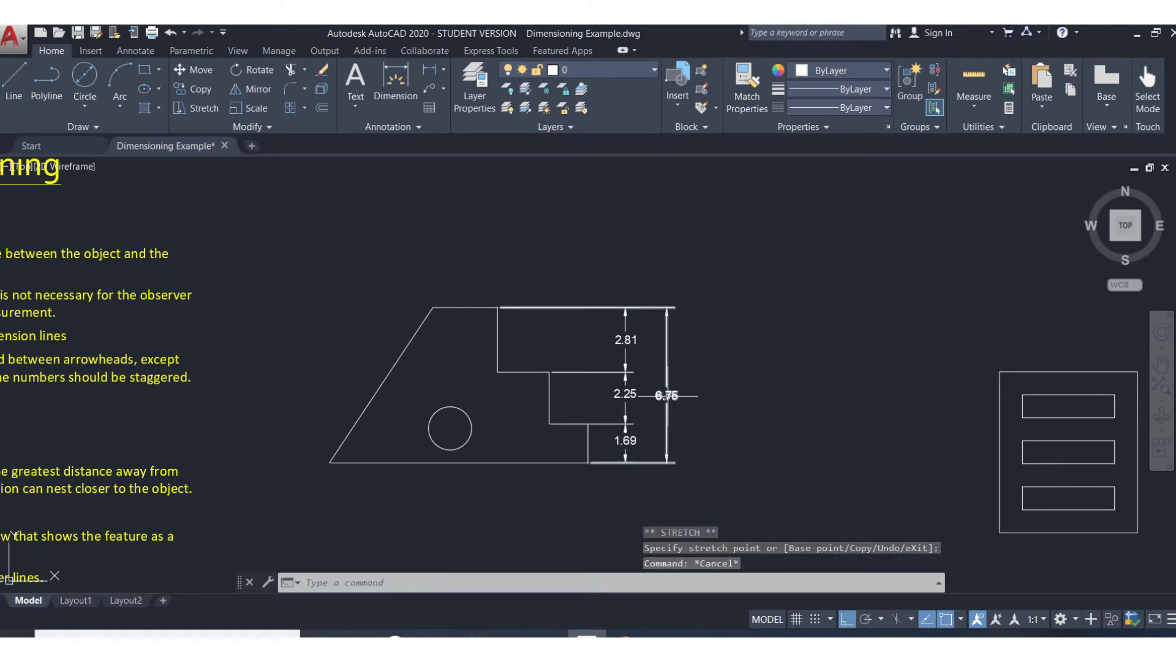
left_click(667, 395)
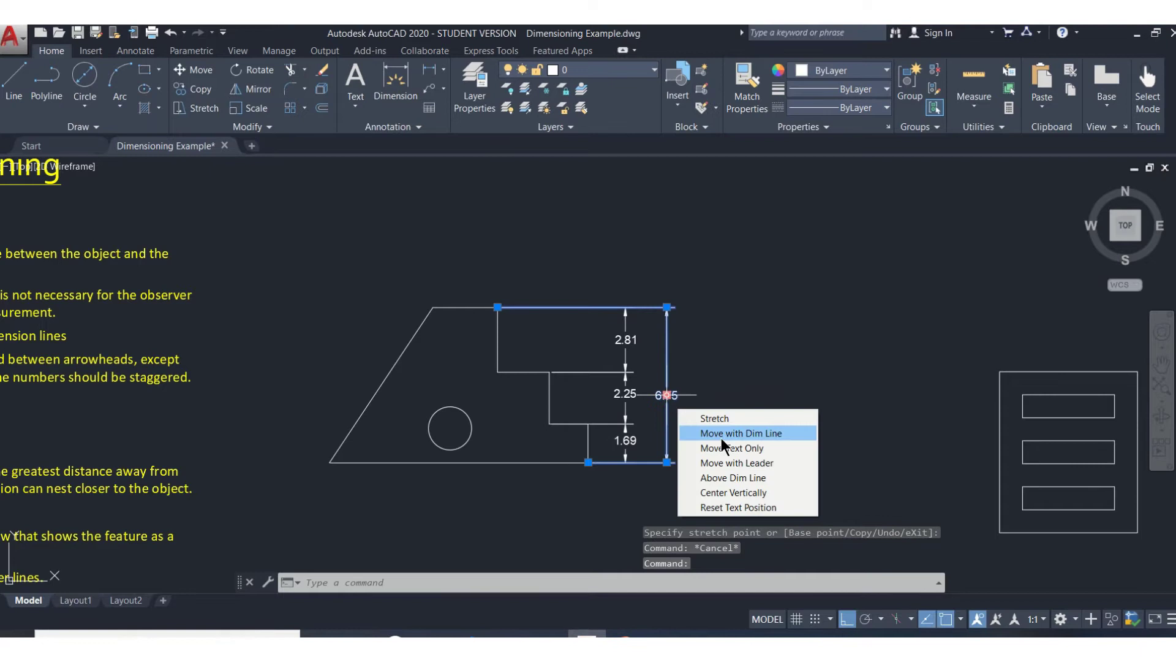
key("Escape")
Turn off OSNAP and place the 6.75 text midway along its dimension line.
left_click(946, 619)
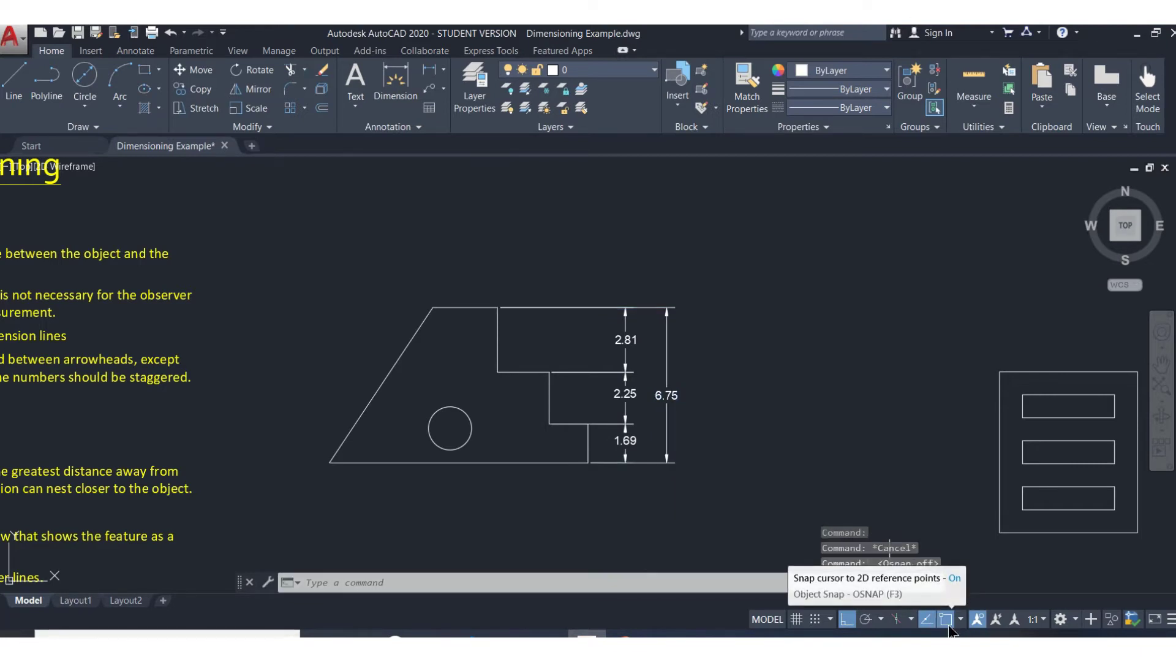
left_click(674, 395)
left_click(667, 395)
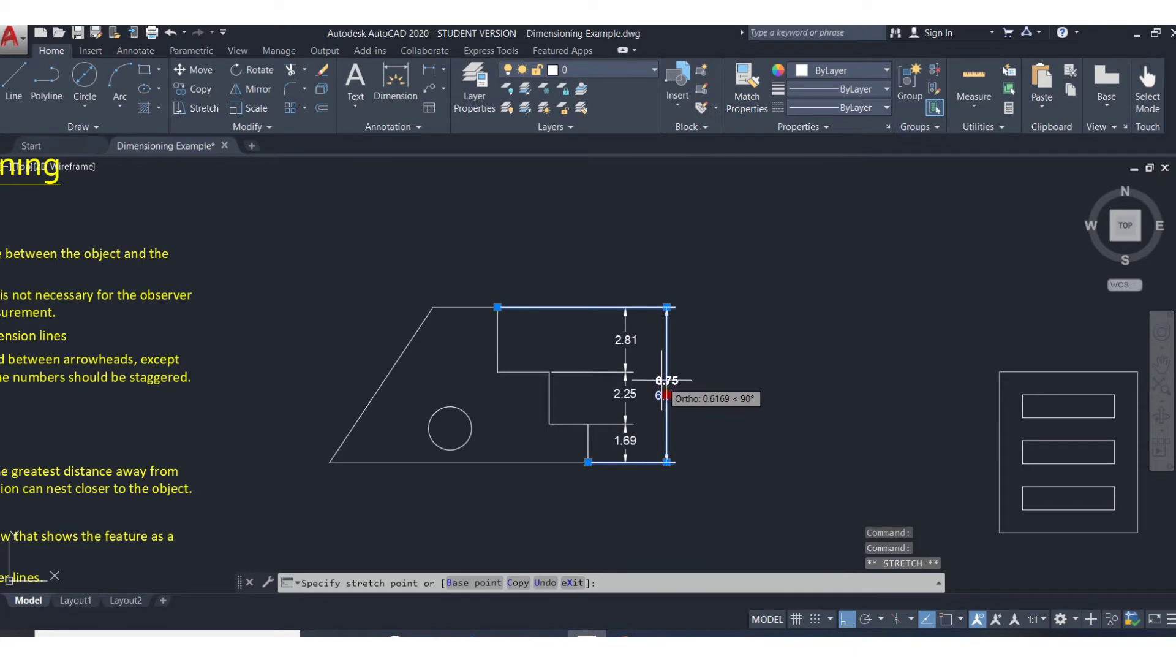
left_click(668, 381)
key("Escape")
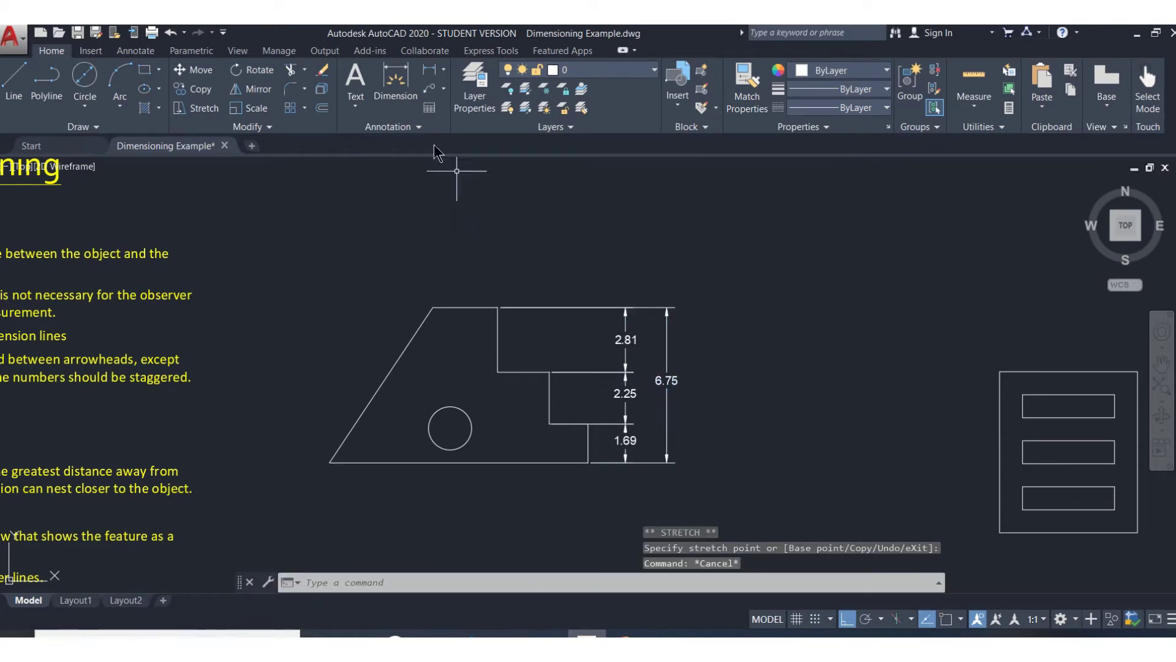
left_click(397, 84)
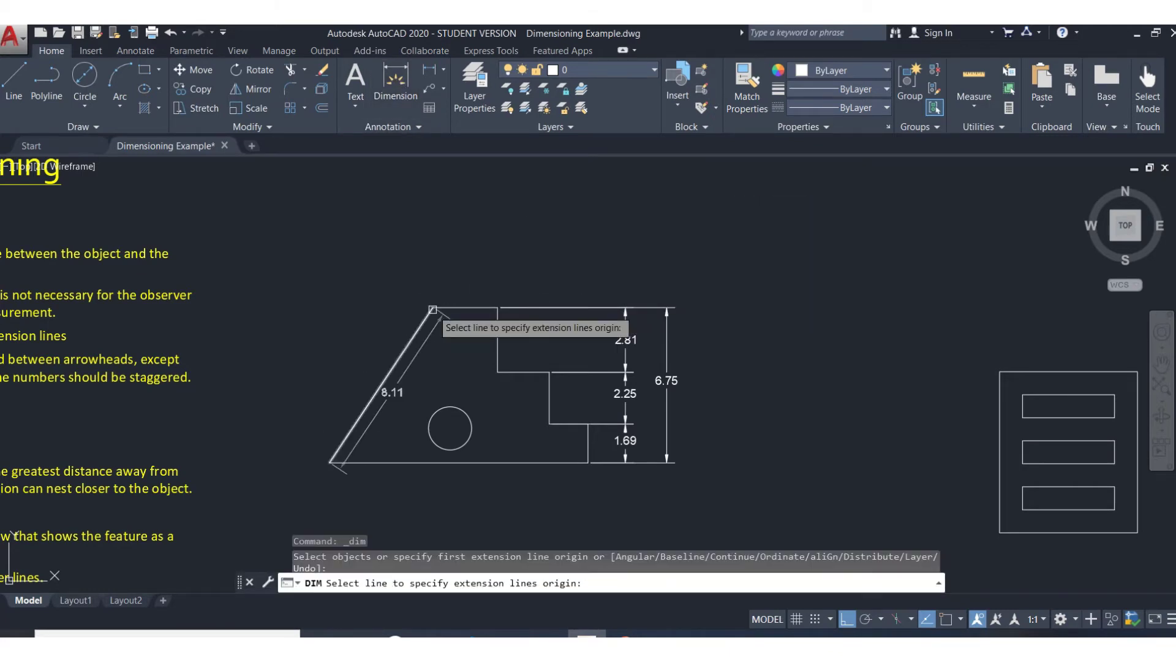
key("Return")
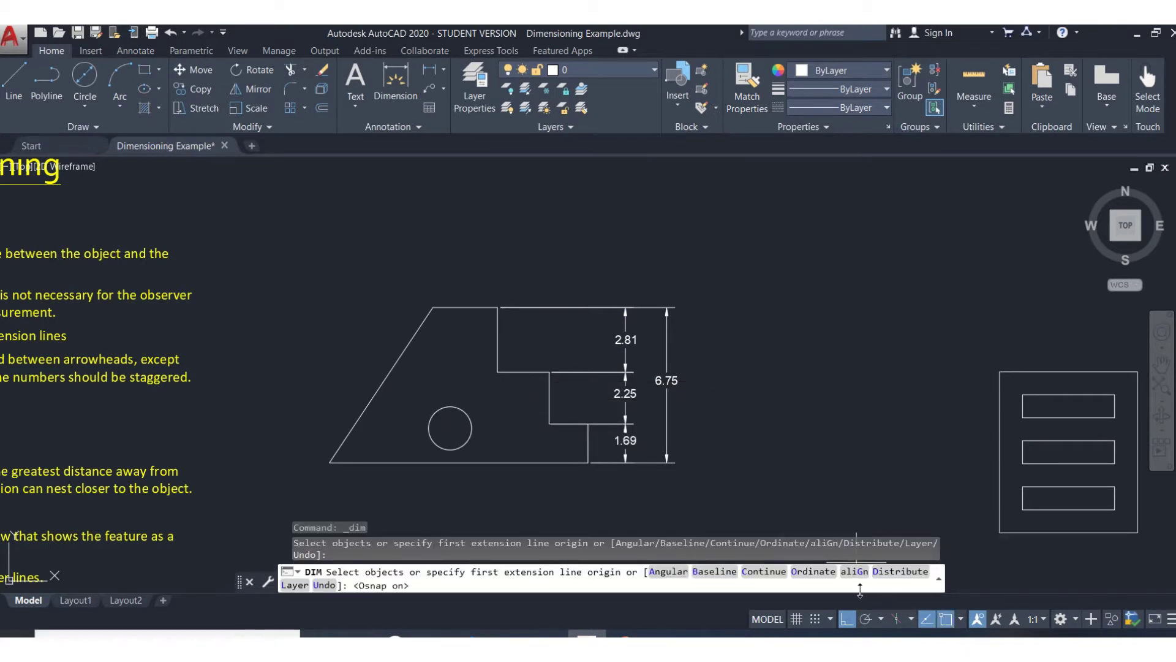
middle_click_drag(428, 309, 763, 296)
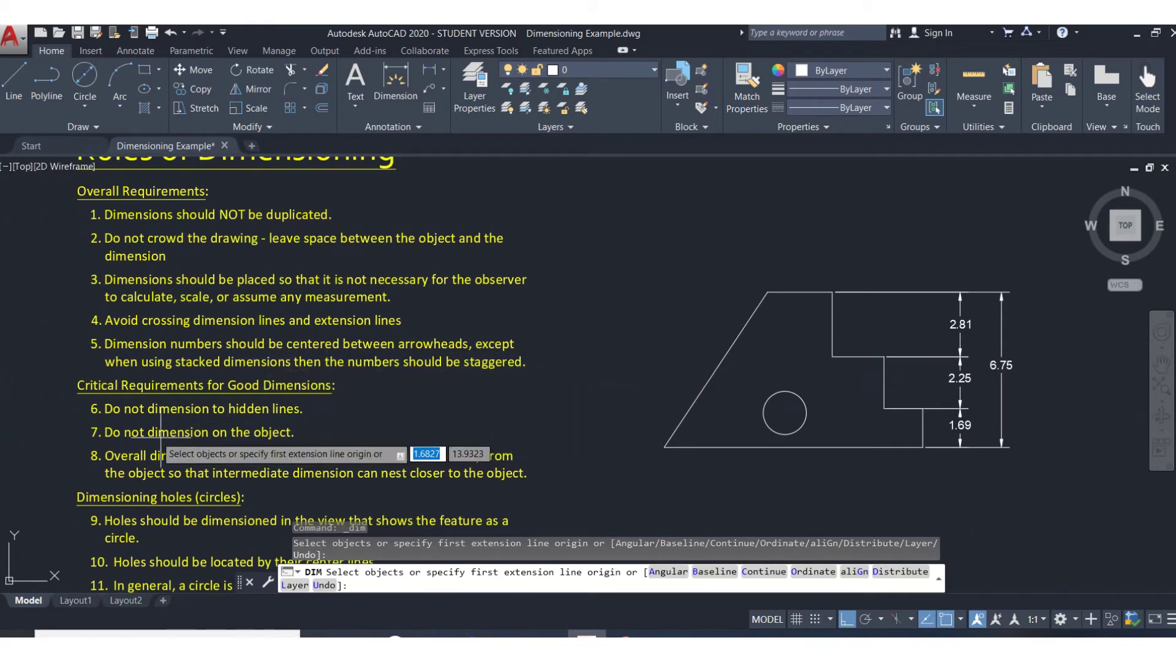
key("Escape")
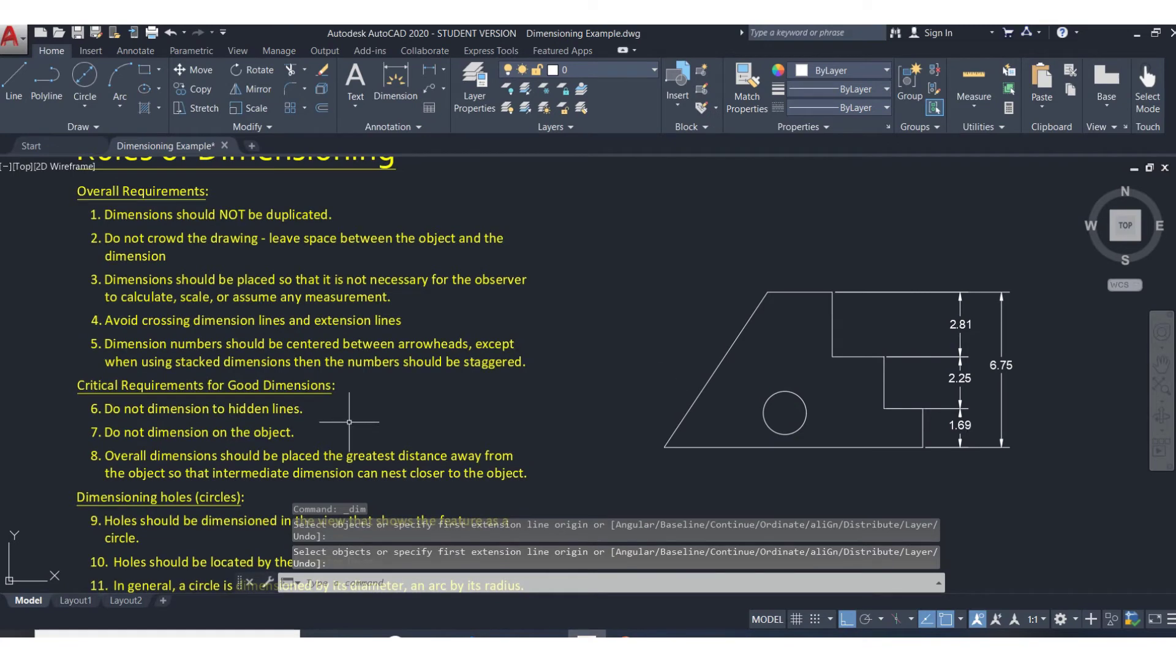
middle_click_drag(593, 384, 586, 328)
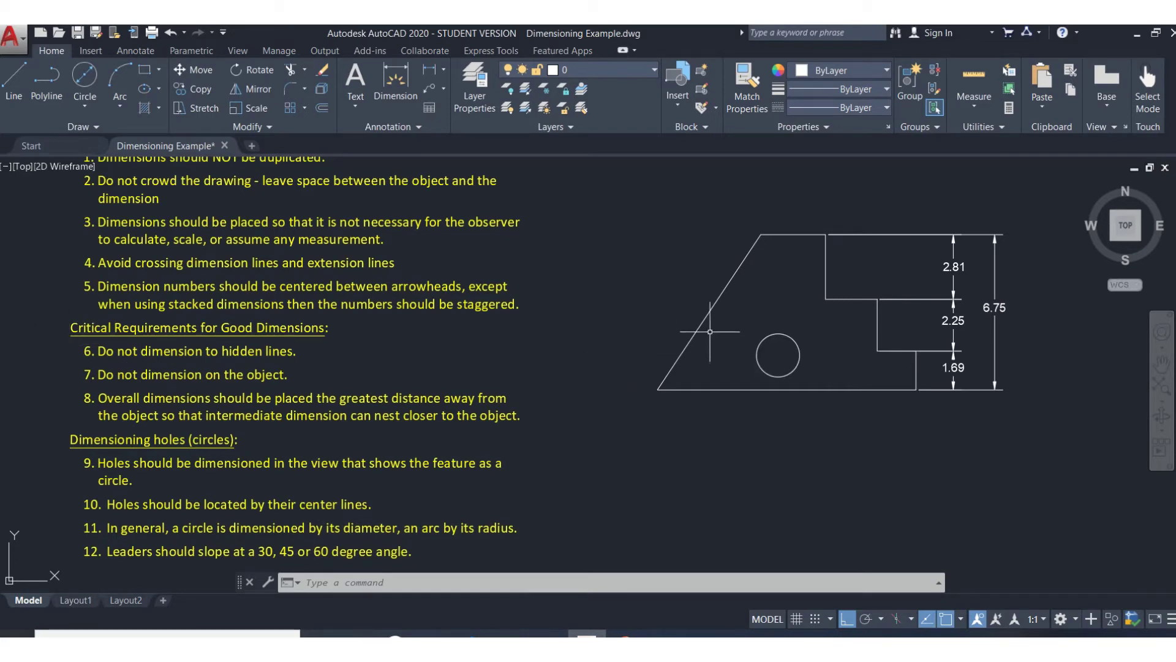
mouse_move(686, 325)
middle_mouse_down()
mouse_move(627, 310)
mouse_move(544, 317)
middle_mouse_up()
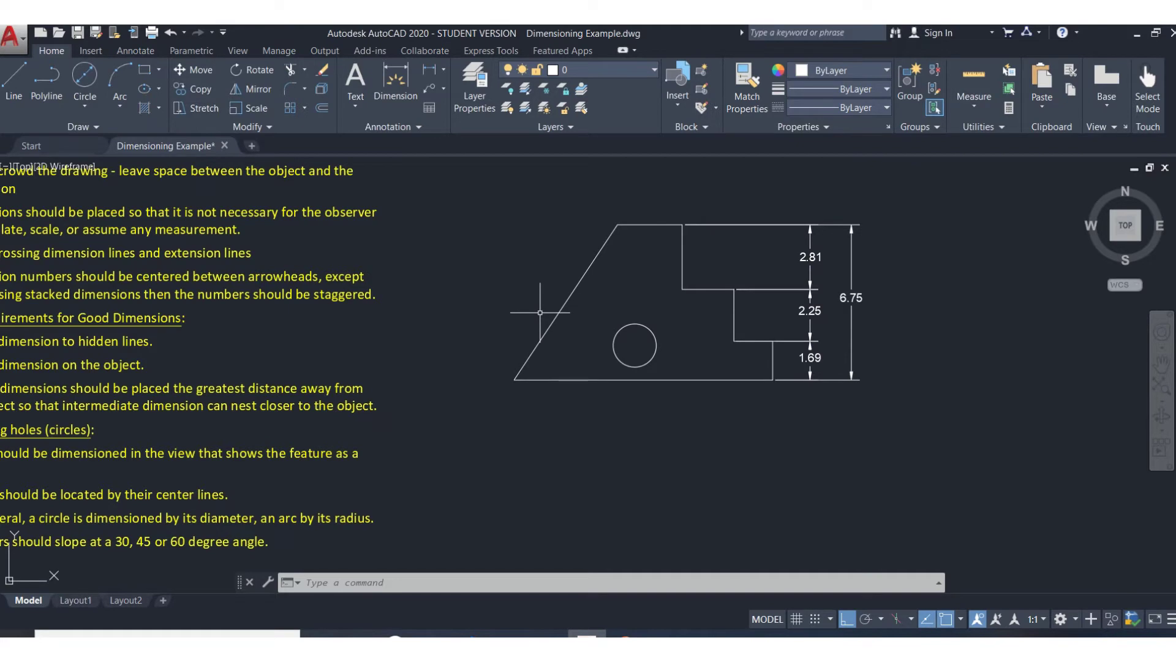
middle_click_drag(492, 338, 701, 321)
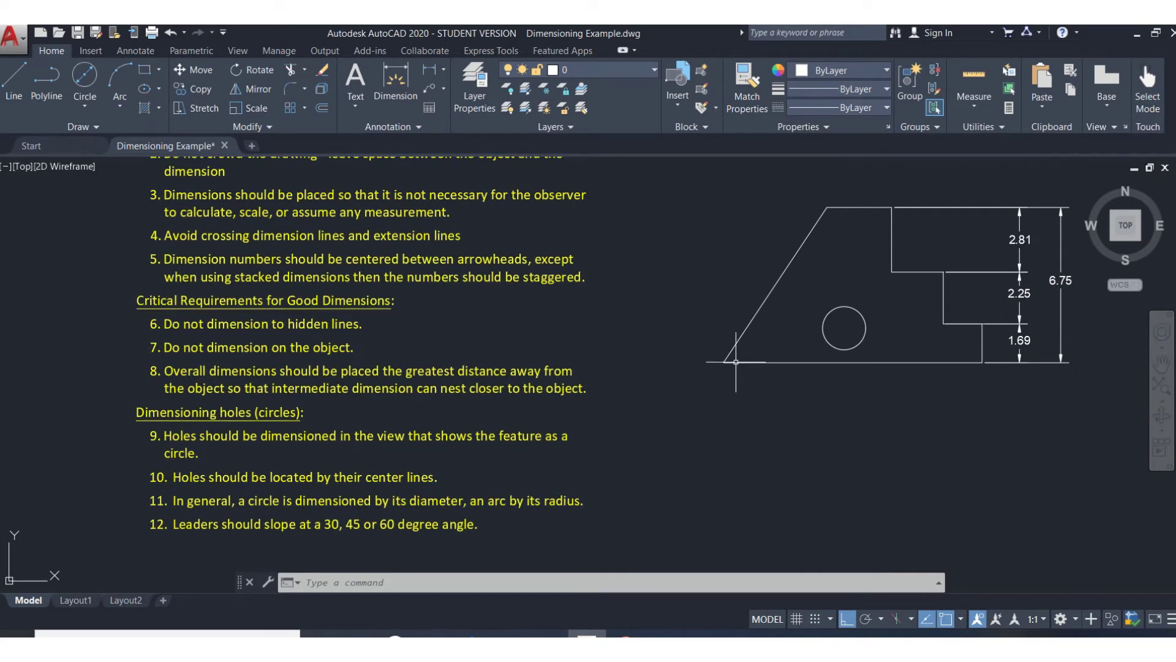
middle_click_drag(859, 366, 599, 380)
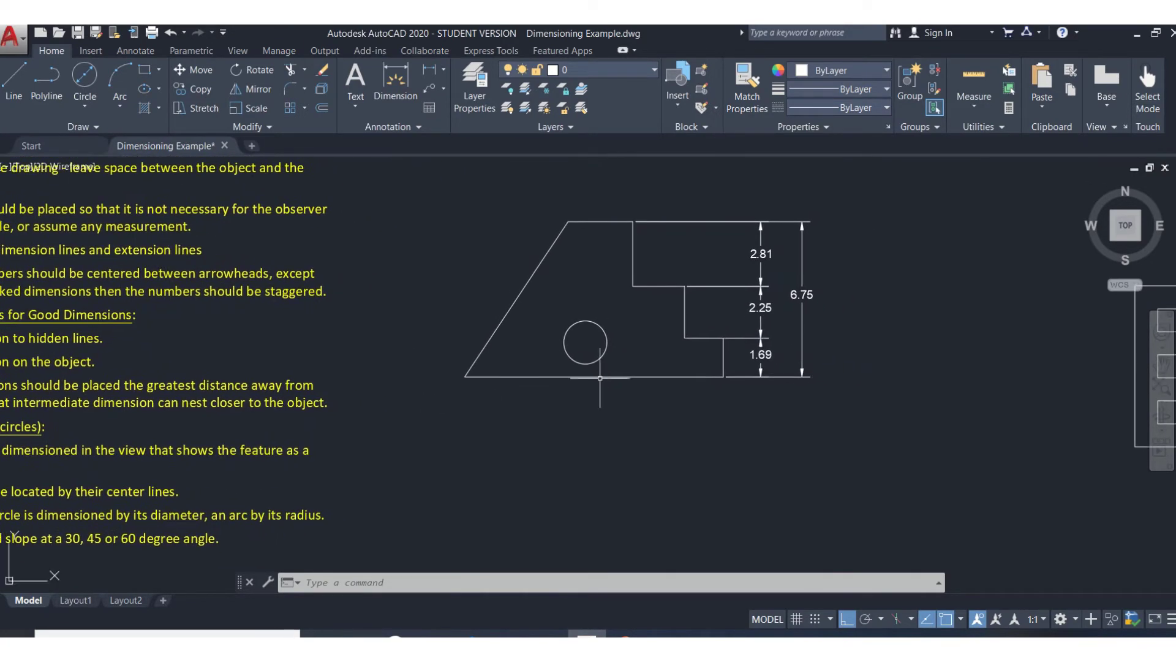
left_click(394, 83)
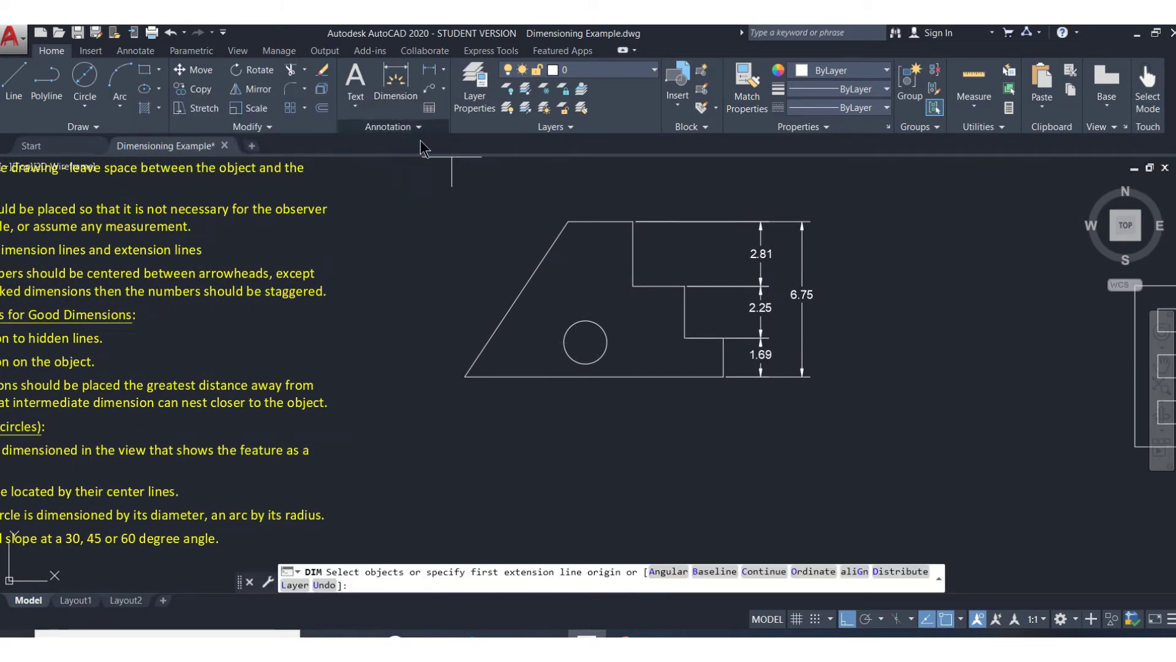
left_click(574, 323)
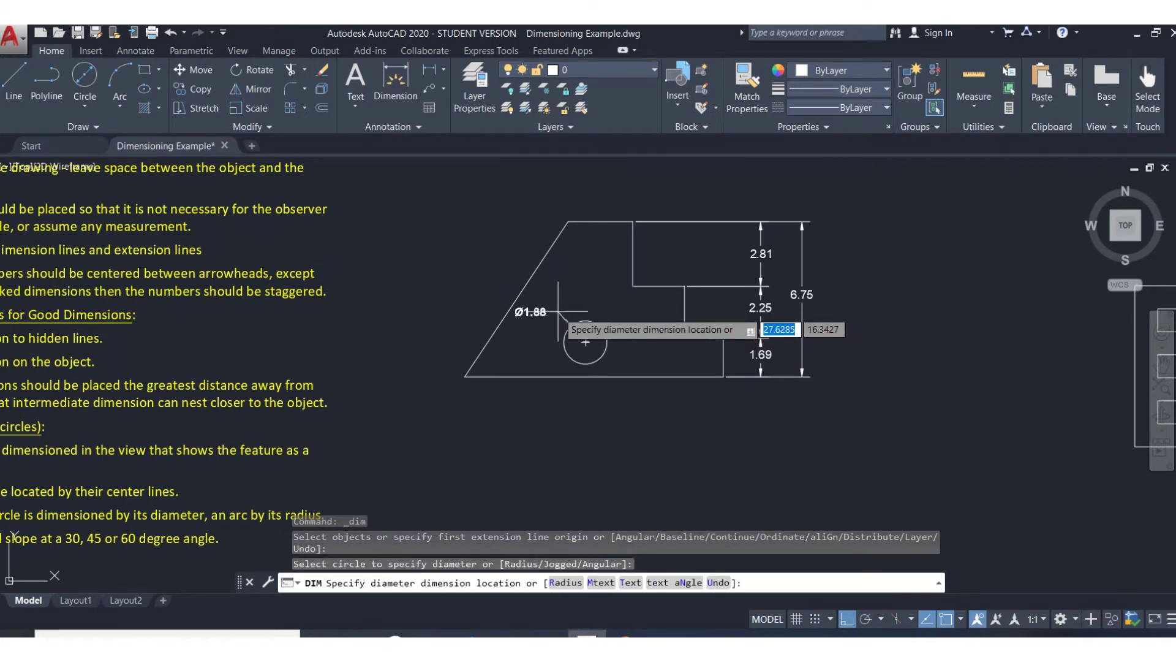
left_click(554, 312)
key("Return")
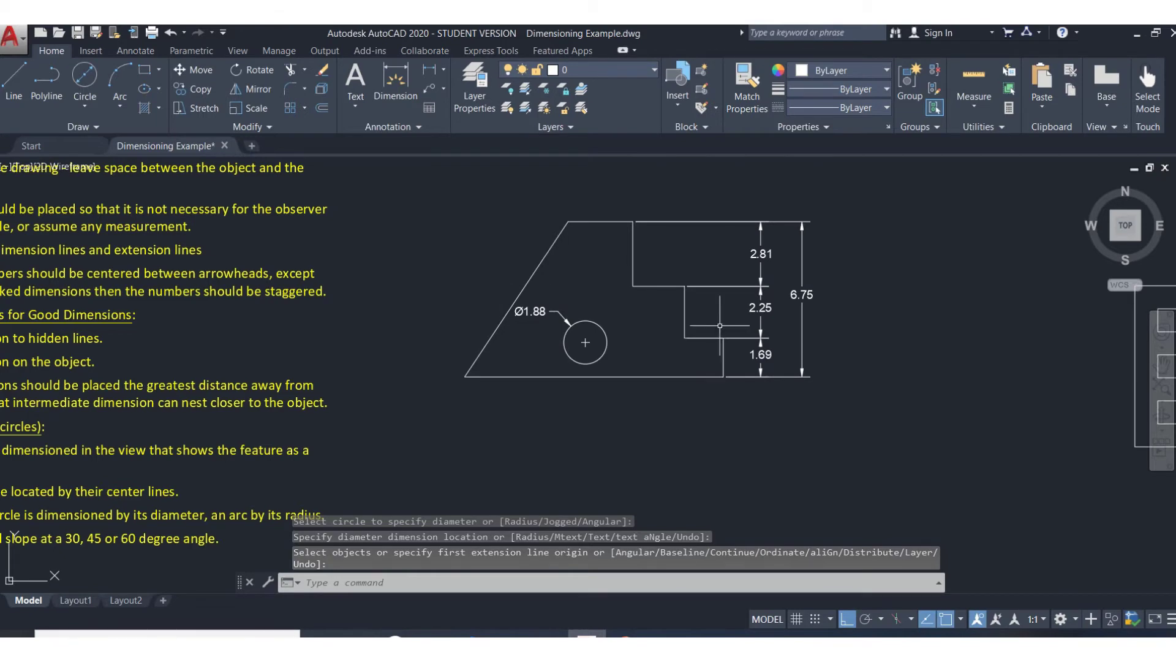
scroll(699, 379, "down", 2)
scroll(699, 380, "down", 2)
scroll(699, 380, "up", 4)
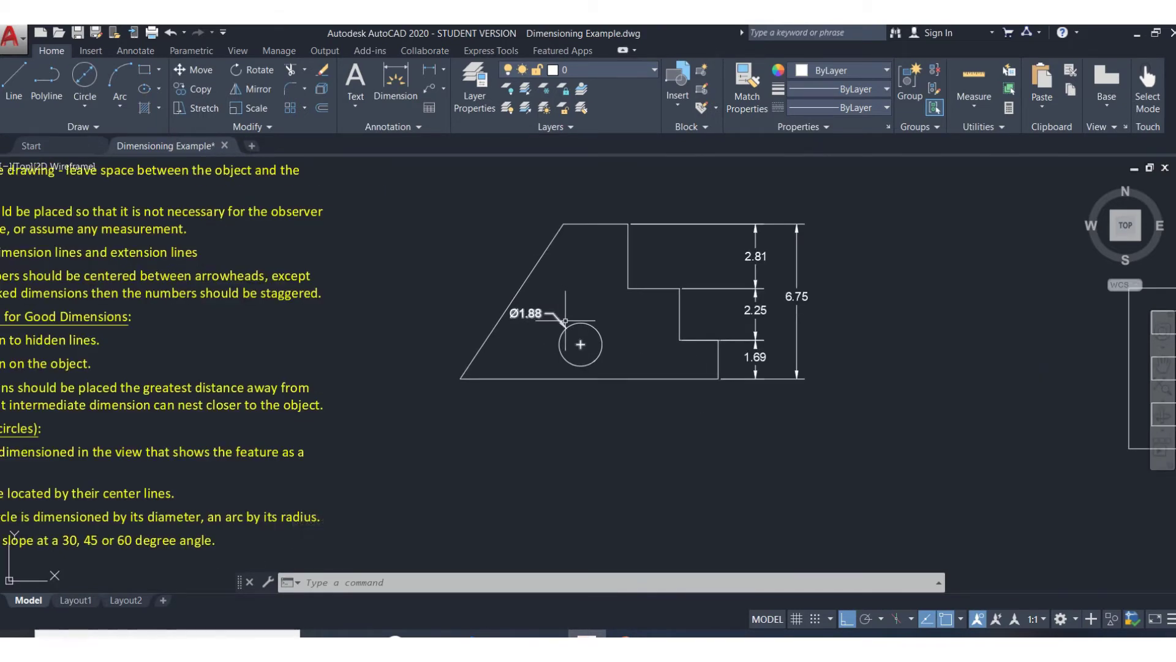
scroll(565, 320, "up", 2)
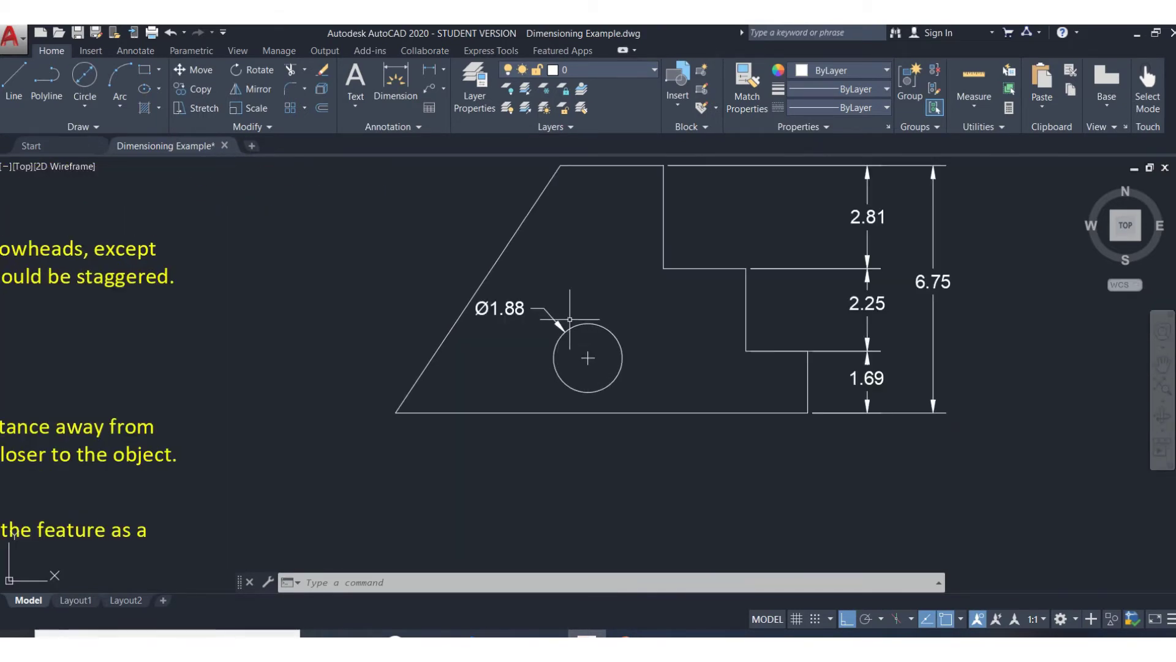
Drag the Ø1.88 label down-left below the plate, its leader still on the hole.
left_click(516, 308)
left_click(500, 308)
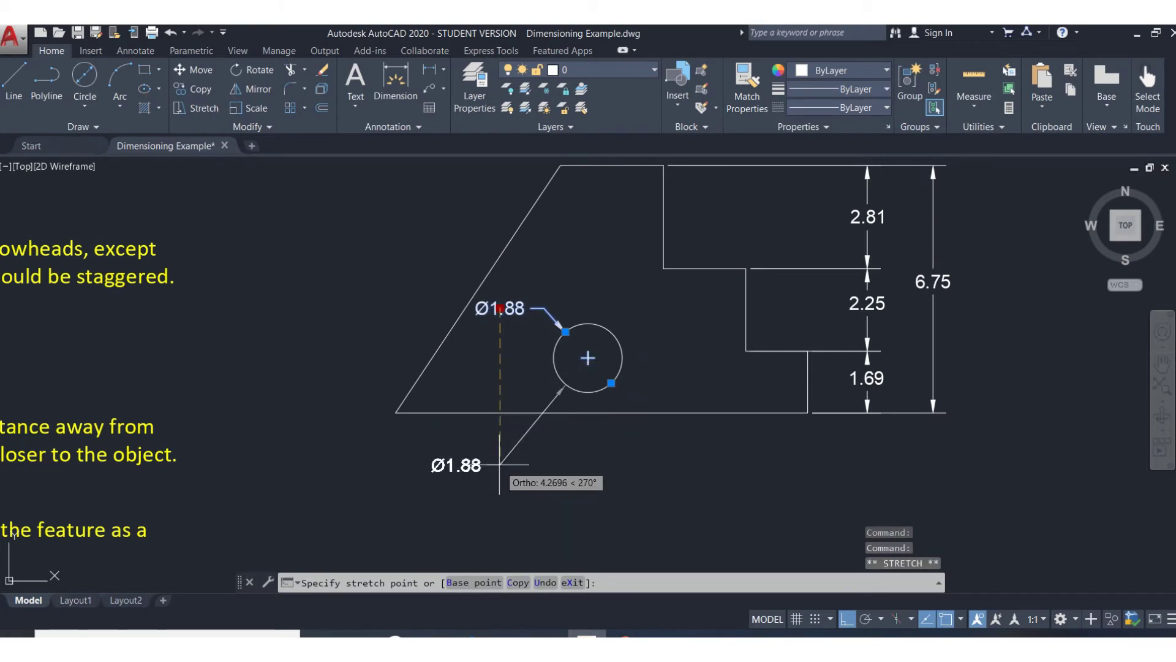
left_click(455, 464)
key("Escape")
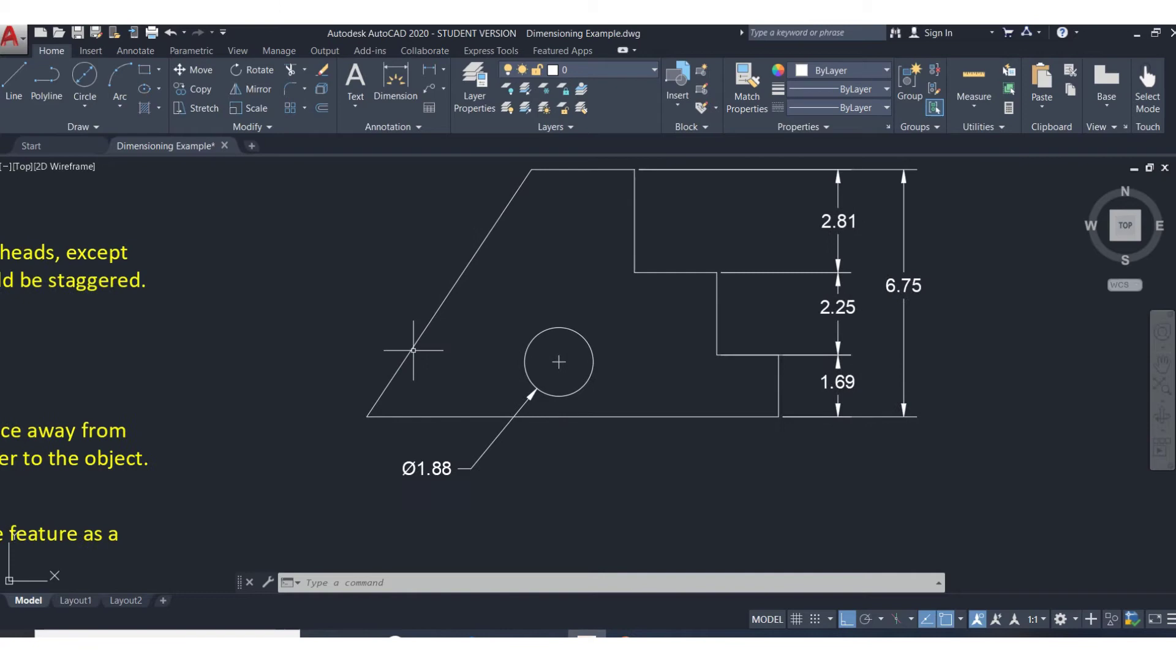
scroll(368, 341, "down", 3)
scroll(507, 329, "up", 4)
scroll(638, 286, "down", 4)
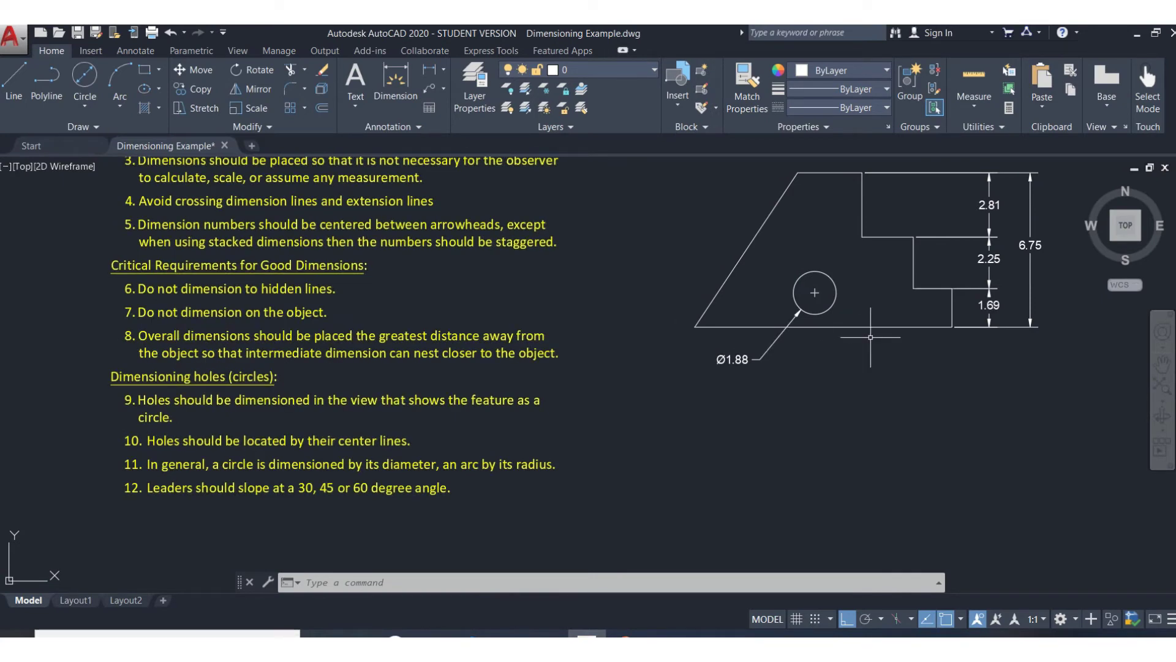
Add the 11.25 overall width dimension below the plate's bottom edge.
middle_click_drag(874, 336, 601, 440)
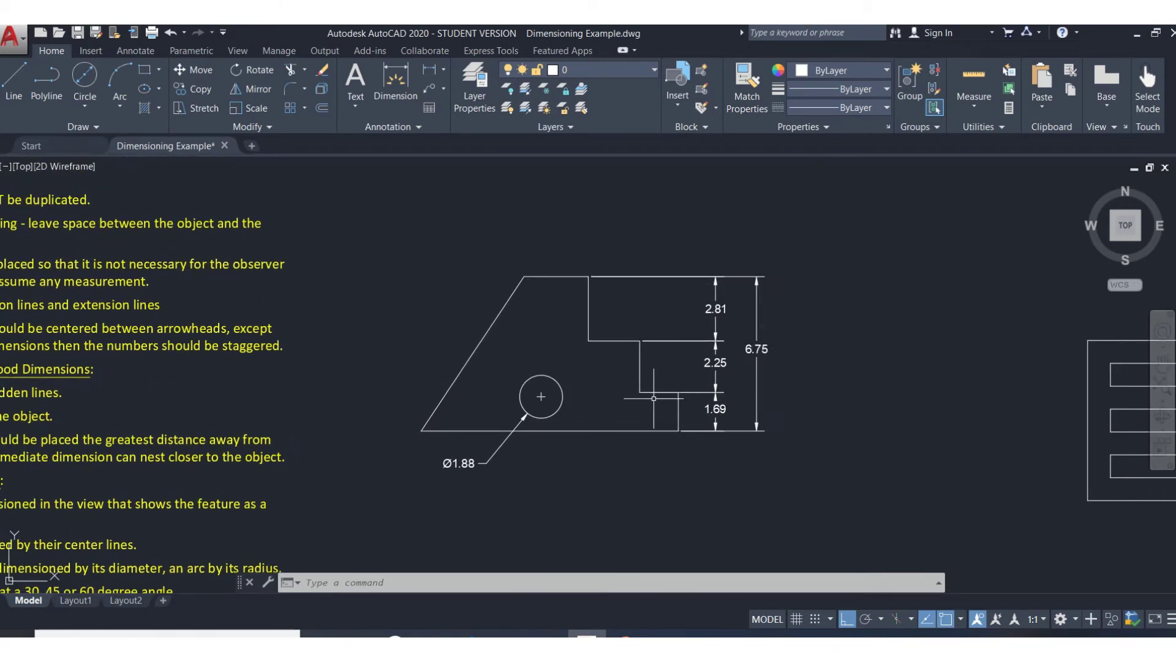
middle_click_drag(437, 222, 482, 160)
left_click(395, 86)
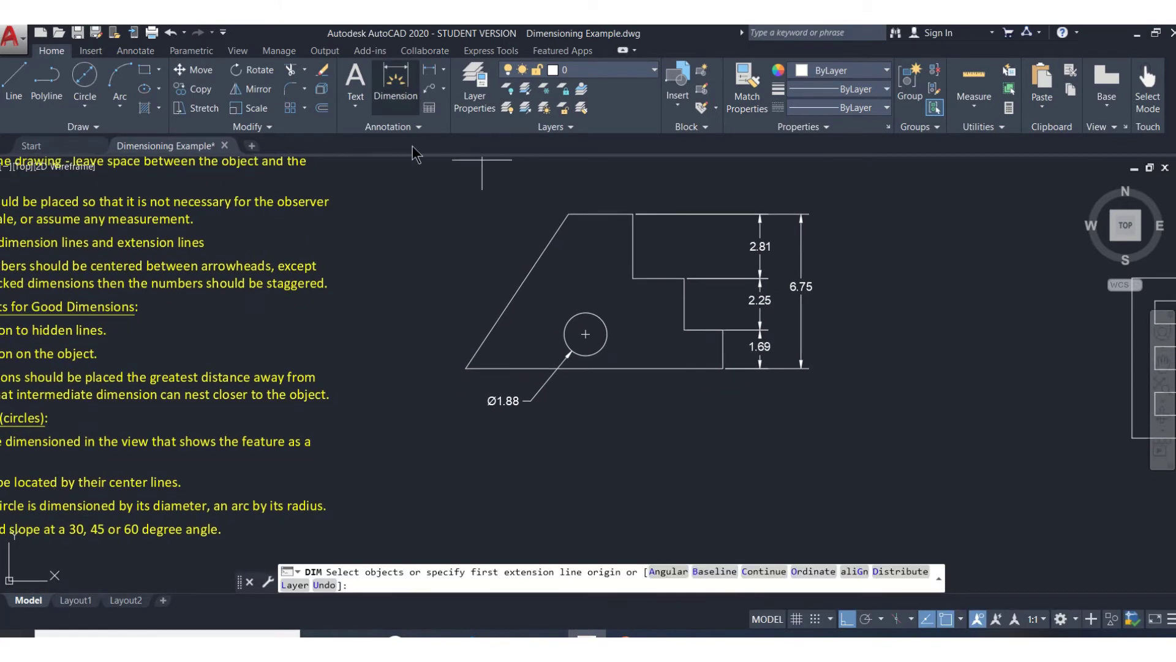
left_click(467, 368)
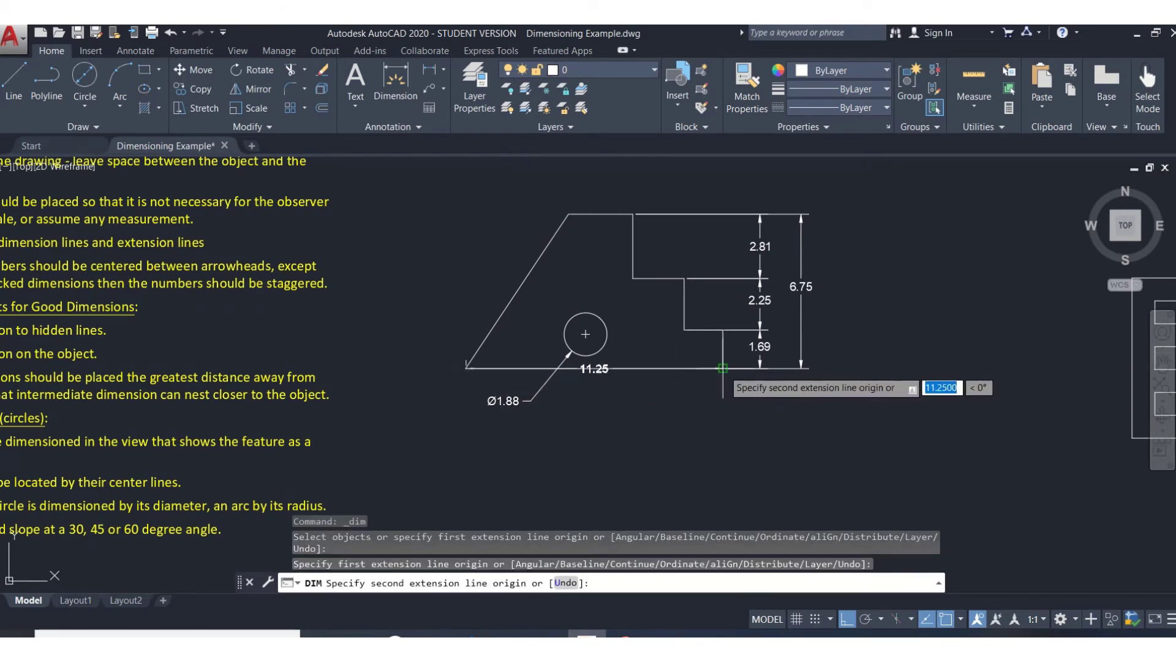
left_click(723, 368)
left_click(546, 464)
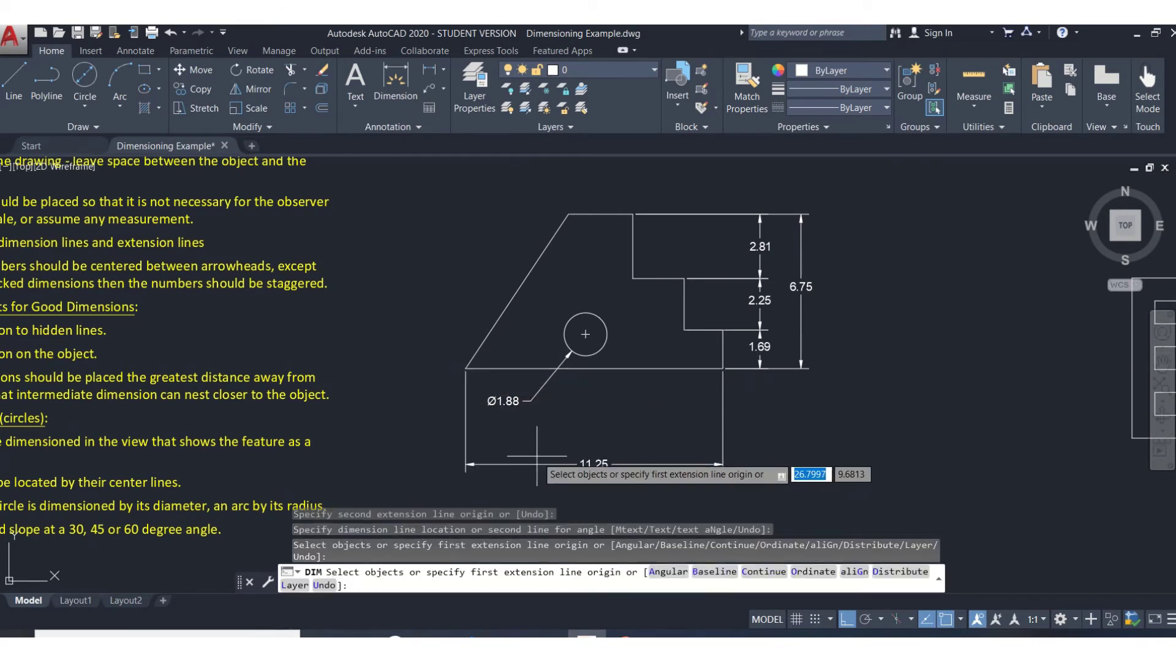
key("Escape")
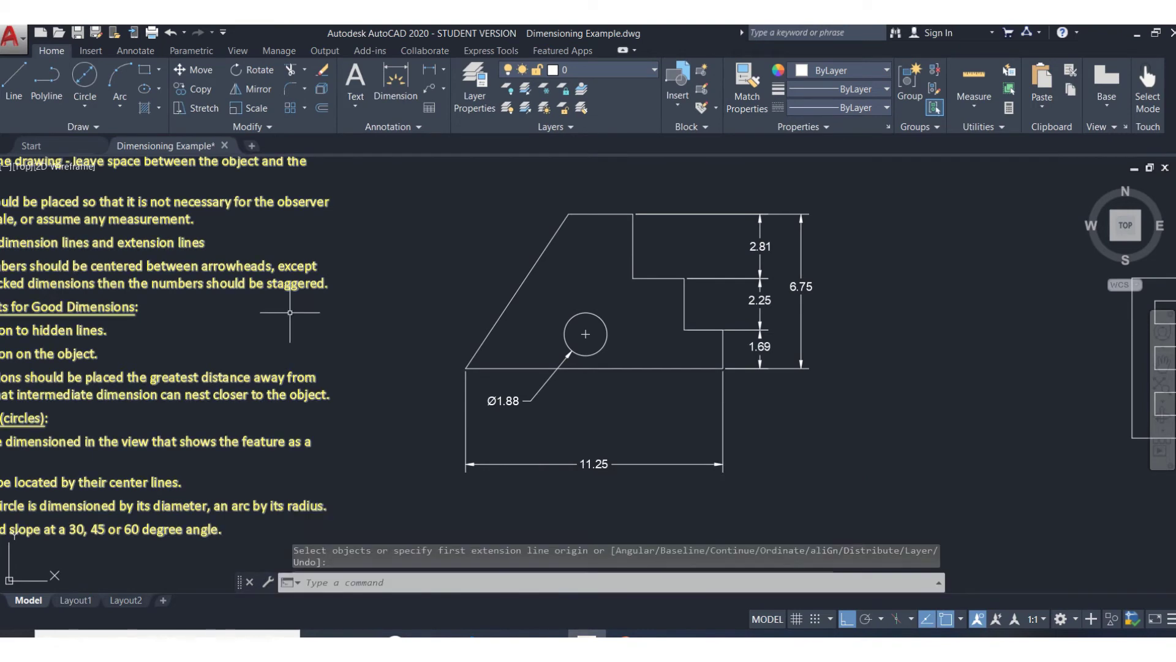
Move the Ø1.88 label above-left of the hole.
left_click(512, 405)
left_click(512, 405)
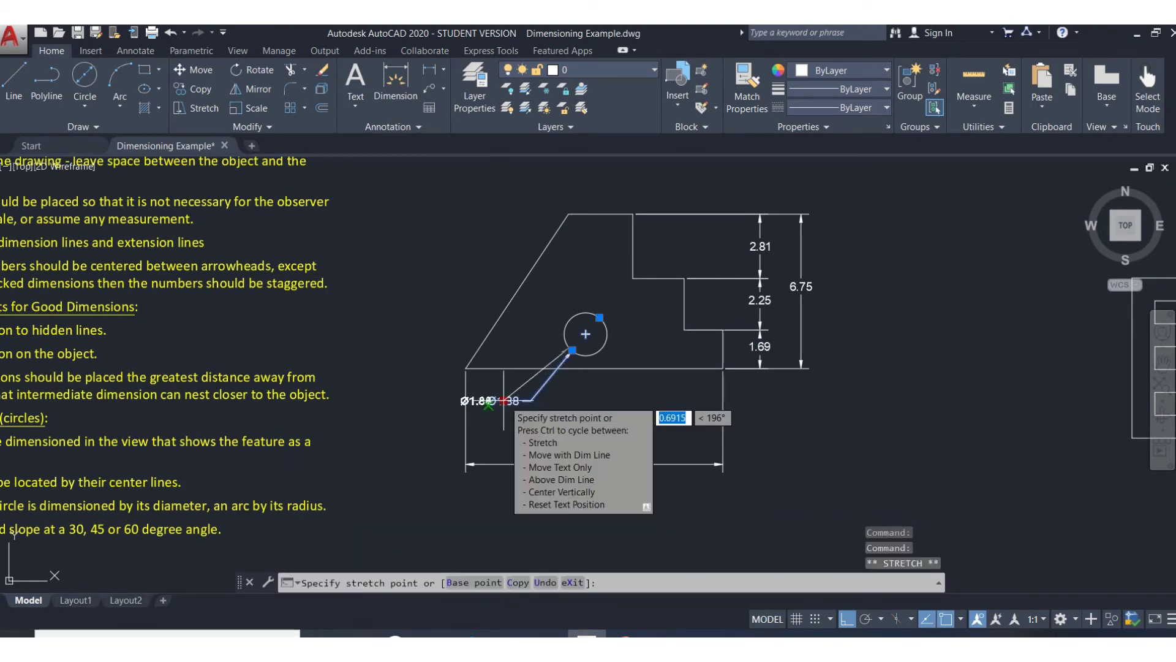
left_click(476, 269)
key("Escape")
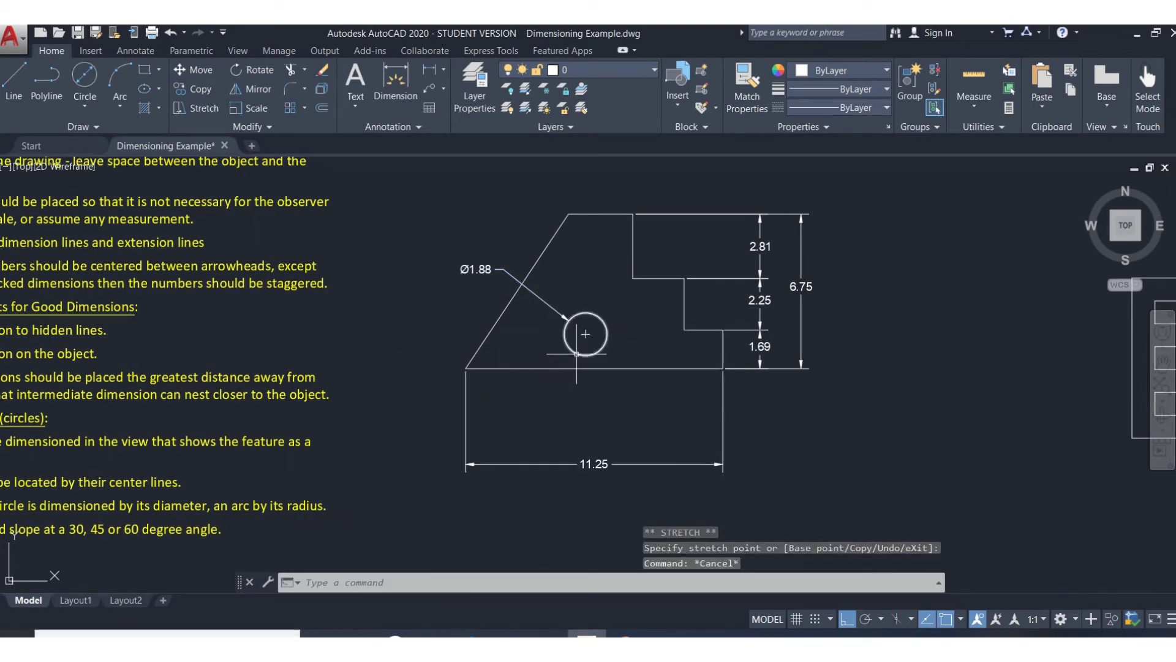
Dimension the hole centre 6.00 from the bottom-right corner, just below the plate.
left_click(403, 86)
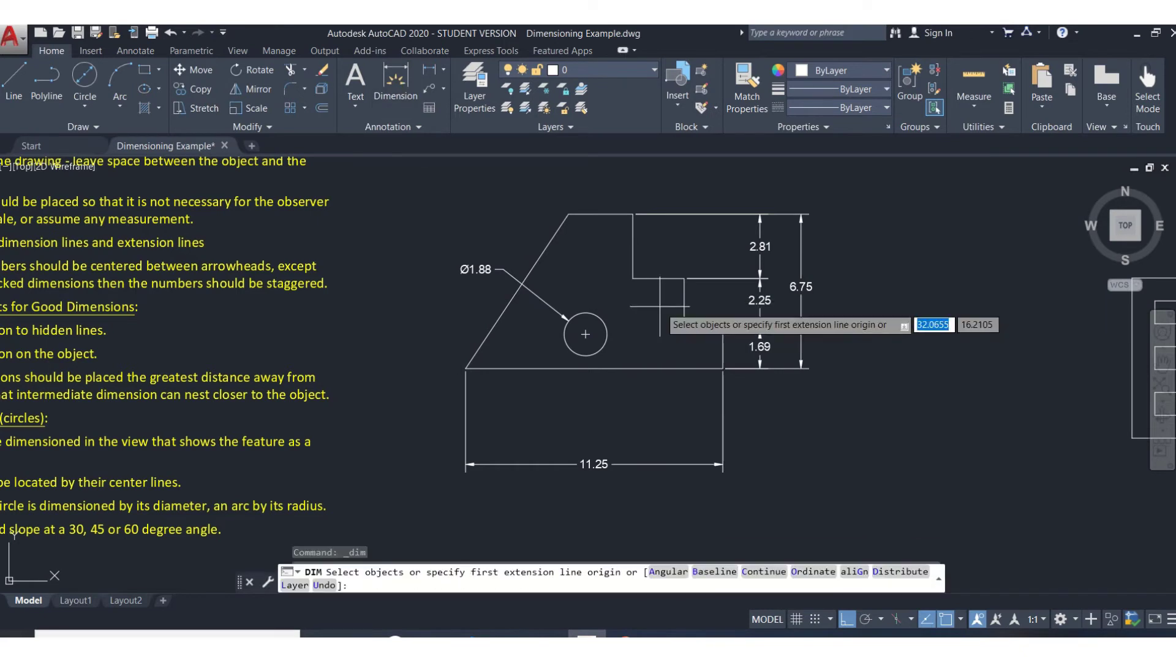
left_click(723, 368)
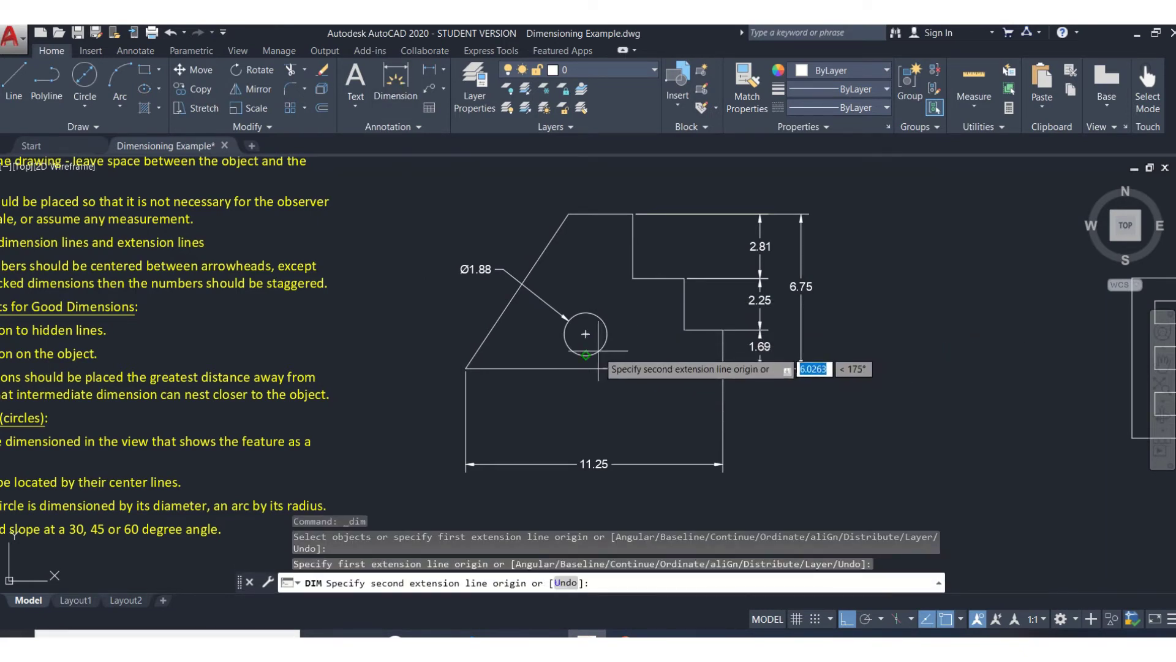
left_click(585, 334)
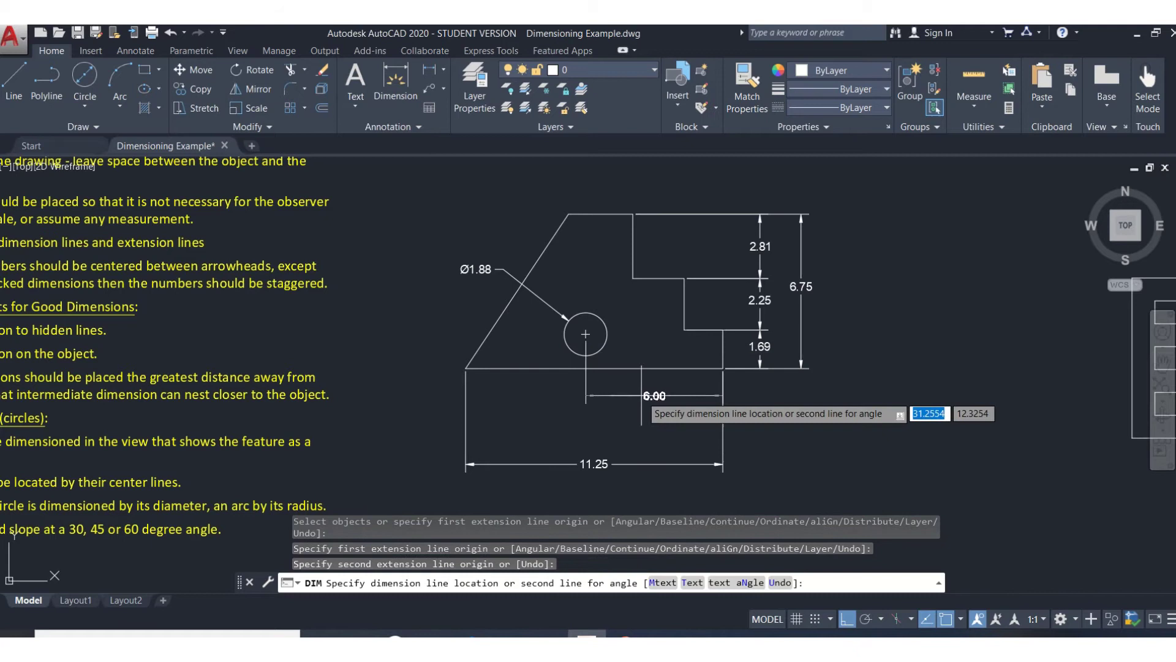
left_click(603, 397)
key("Escape")
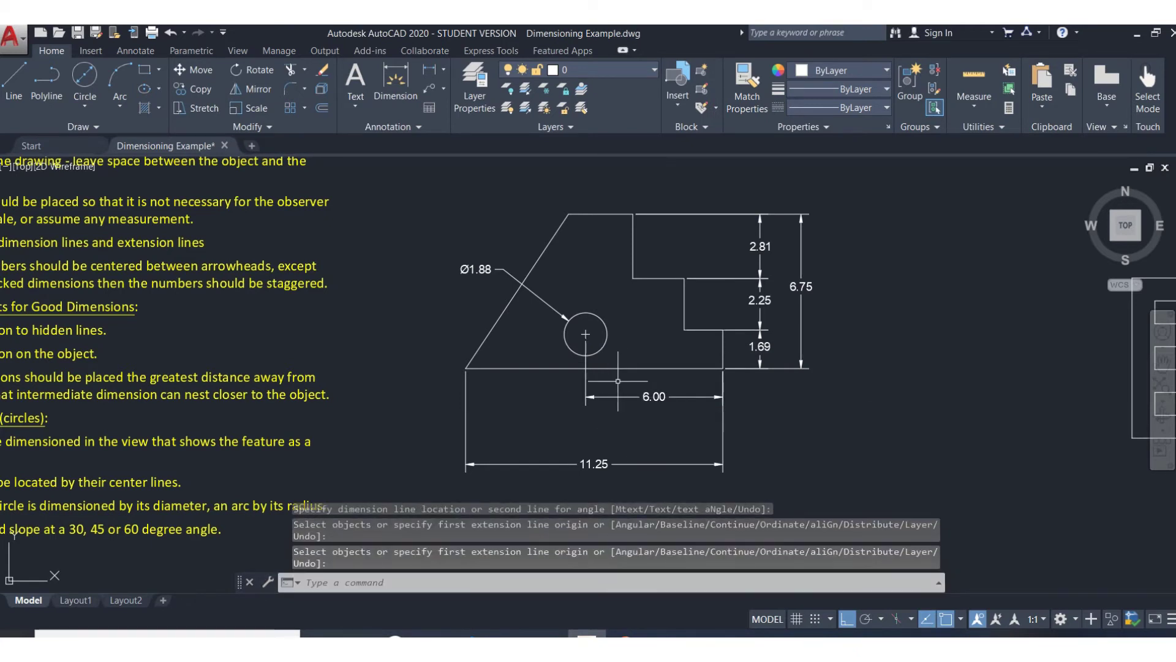
Move the 11.25 overall dimension closer to the plate.
left_click(602, 464)
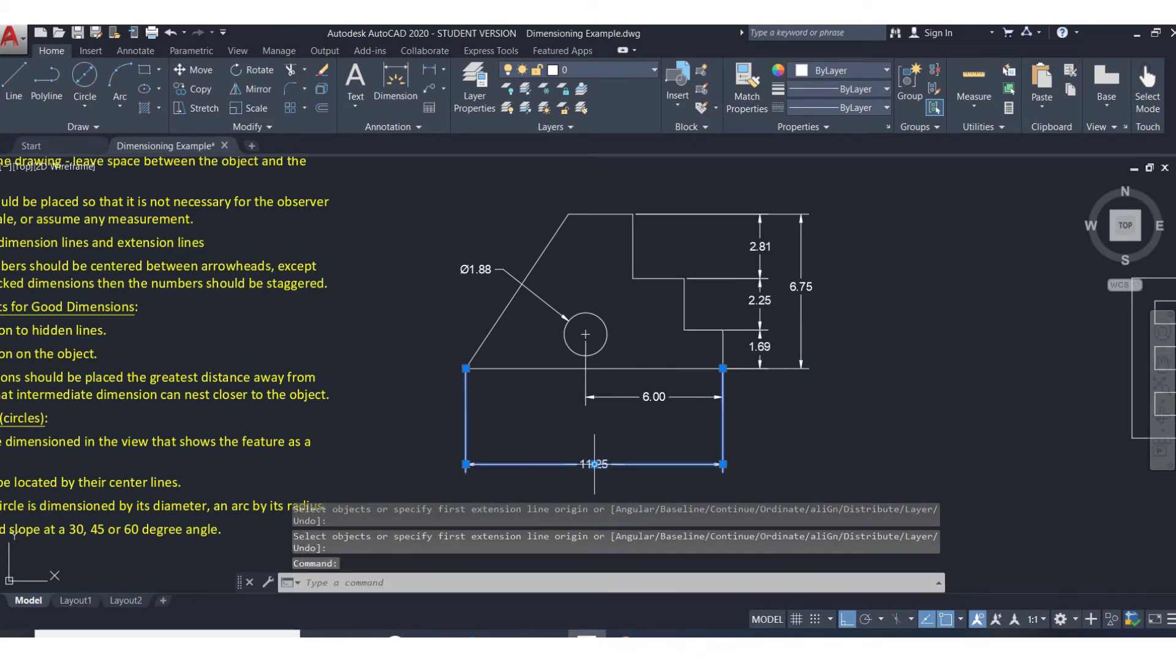
left_click(594, 463)
left_click(593, 430)
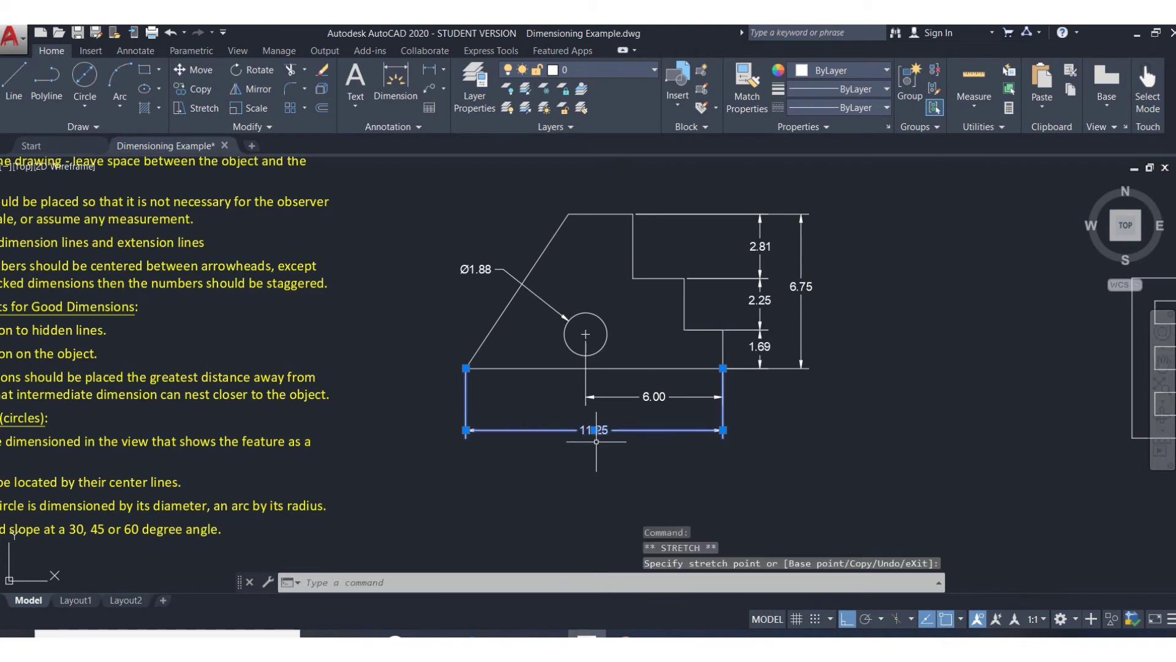
key("Escape")
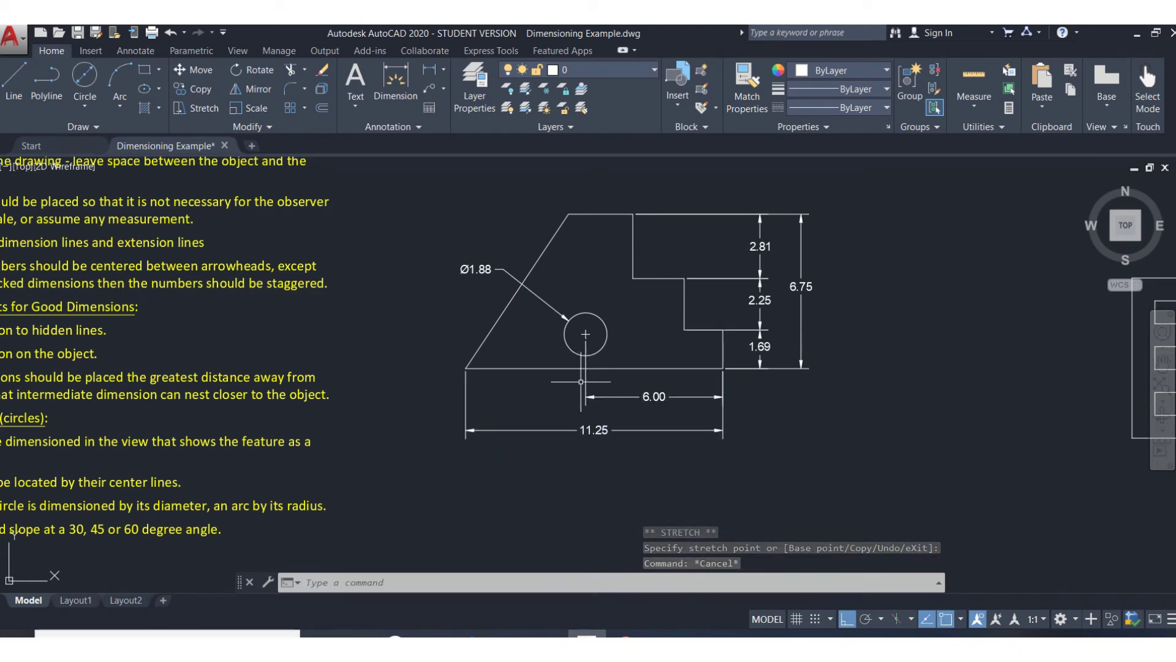
Pan right and erase the Ø1.88 diameter label, leaving the hole unlabelled.
middle_click_drag(588, 382, 769, 367)
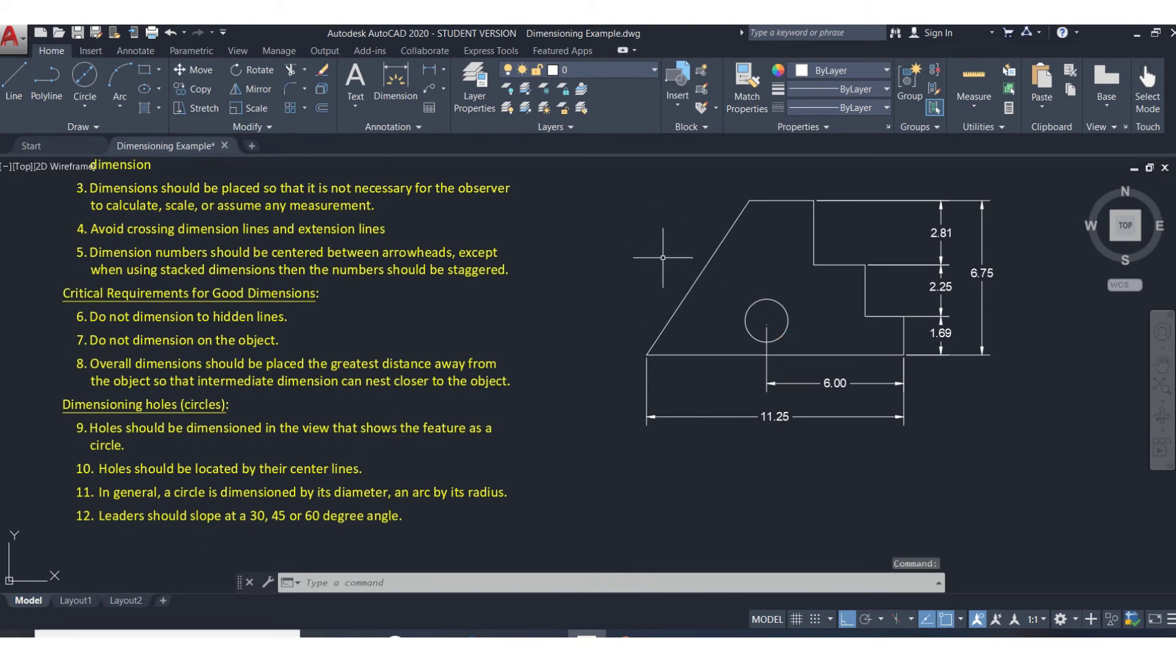
key("Delete")
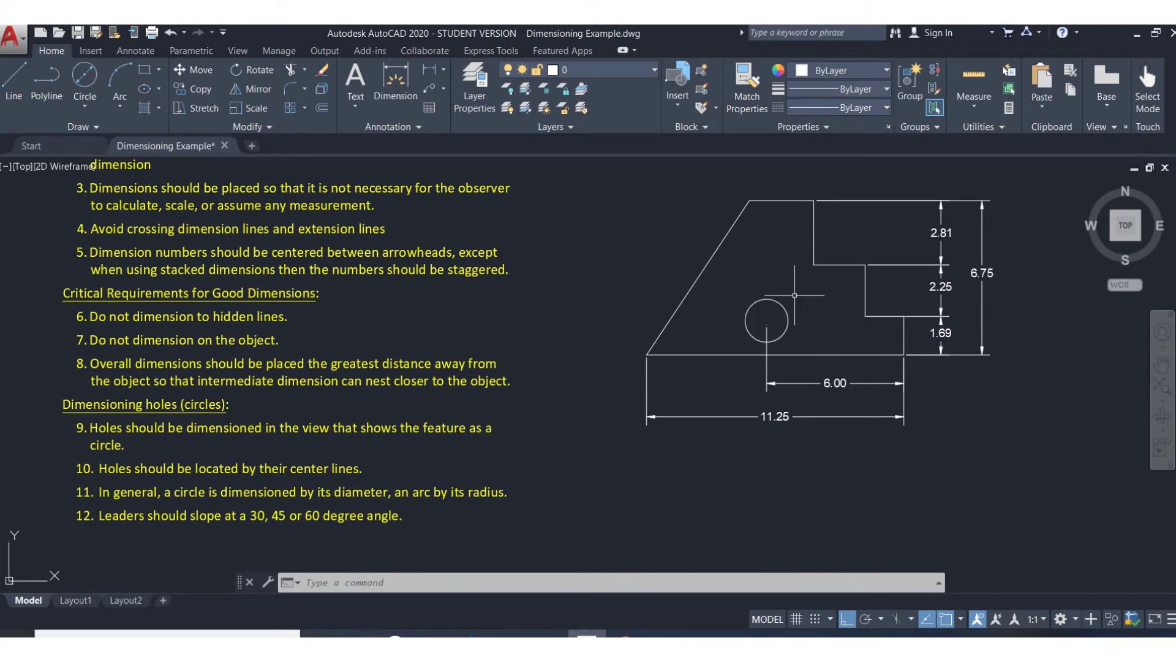
Add a Ø1.88 diameter dimension to the hole, with its label above-left of the circle.
left_click(393, 78)
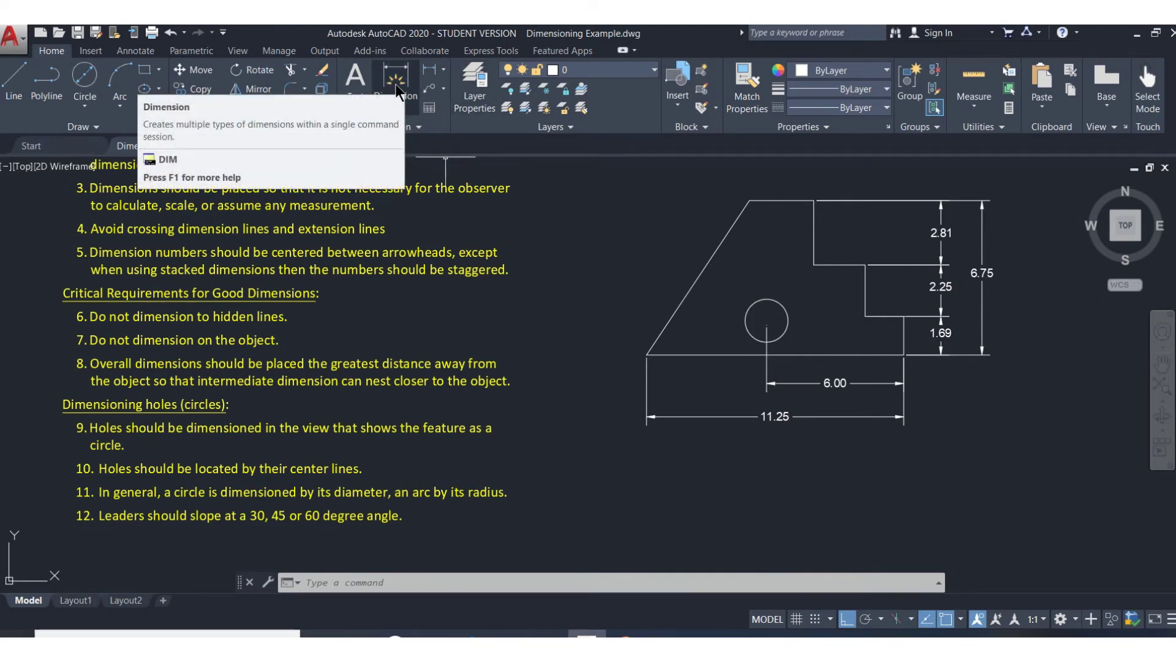
left_click(395, 82)
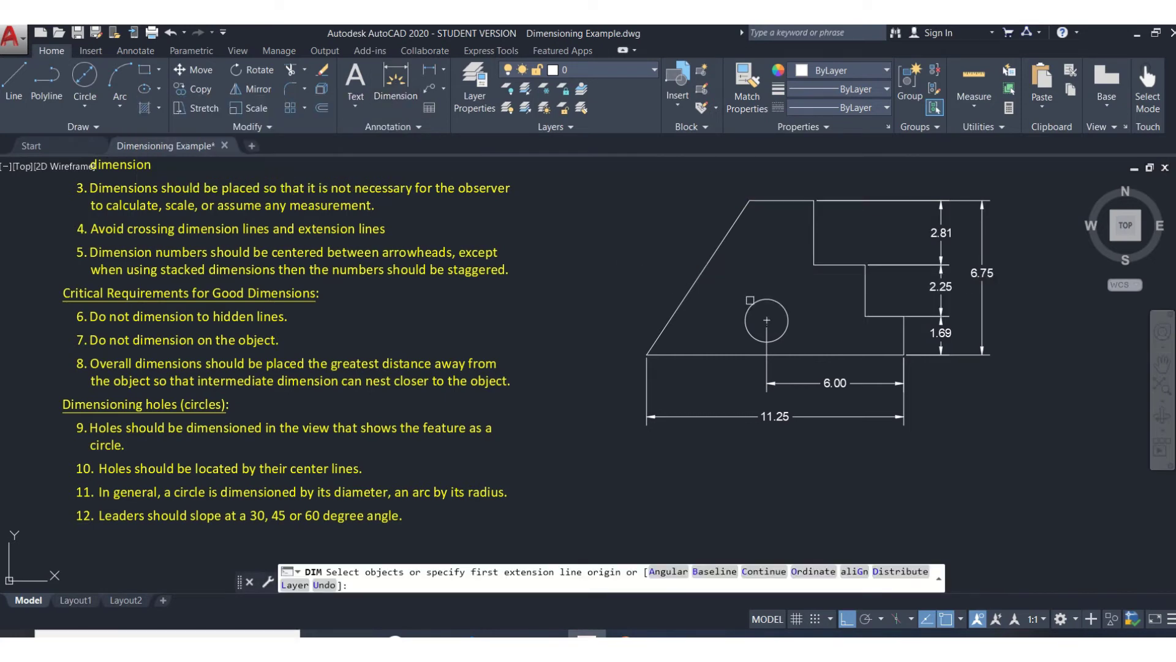
scroll(764, 301, "up", 2)
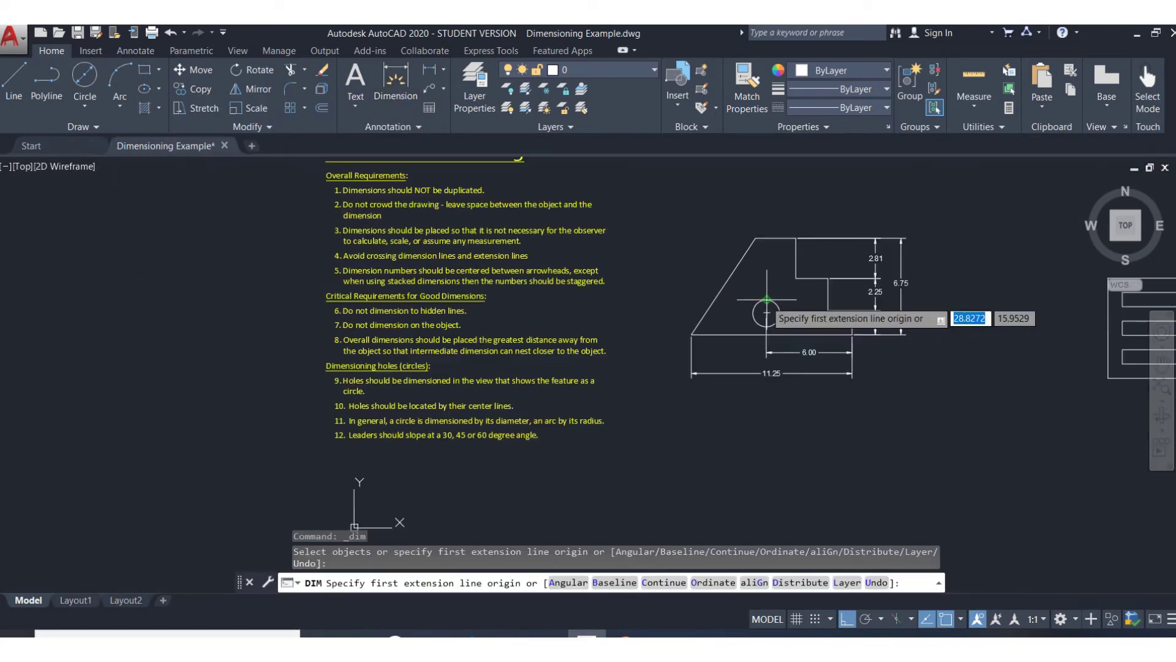
scroll(768, 299, "up", 2)
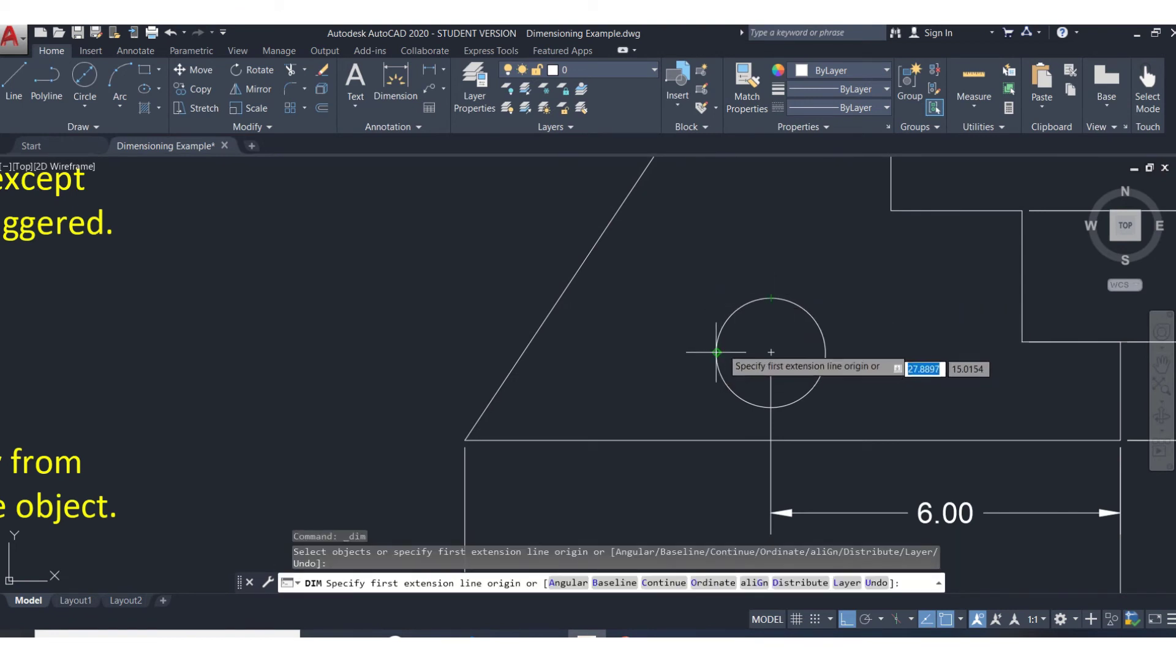
left_click(729, 320)
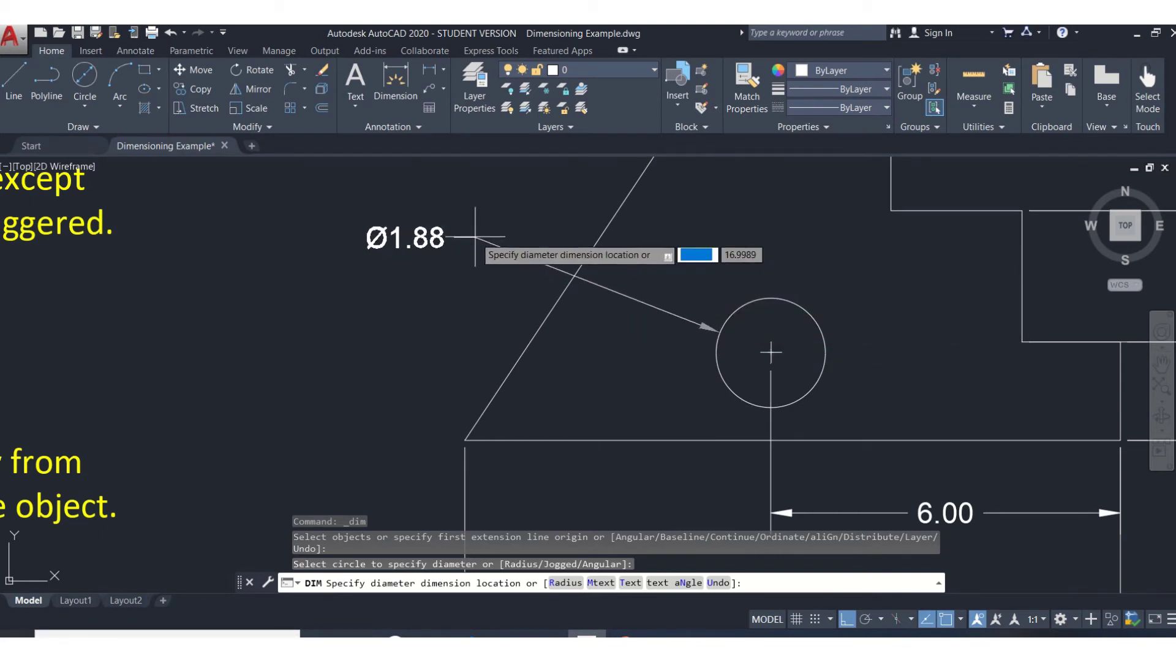
left_click(453, 228)
scroll(394, 294, "up", 2)
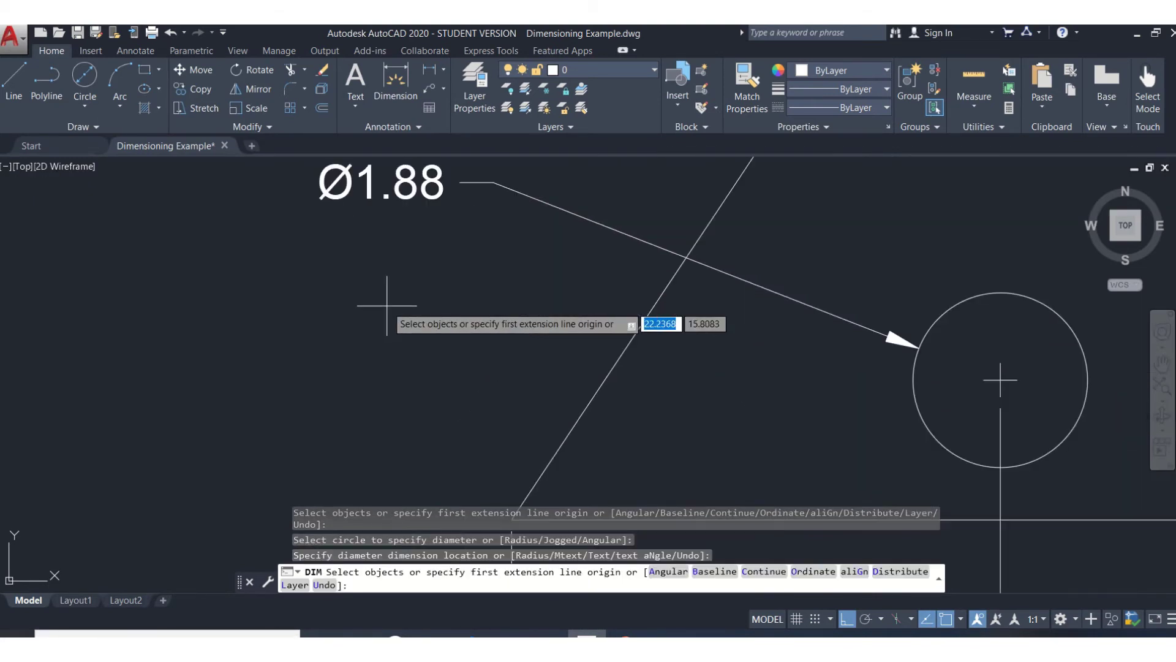
scroll(368, 325, "down", 4)
scroll(355, 342, "down", 3)
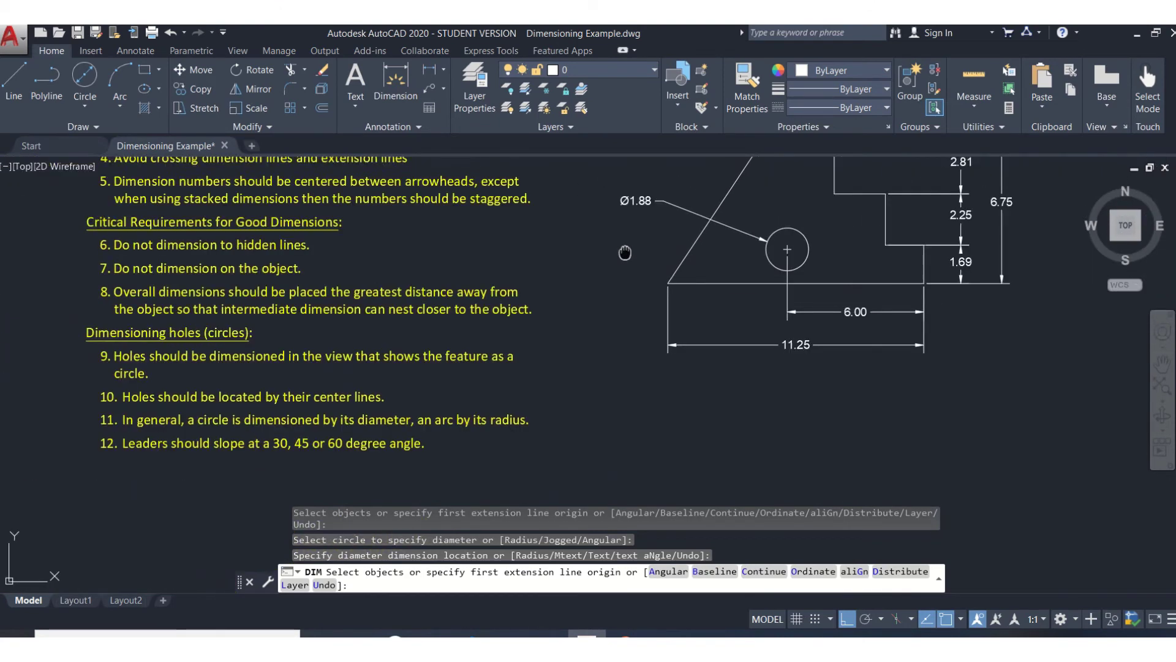
key("Return")
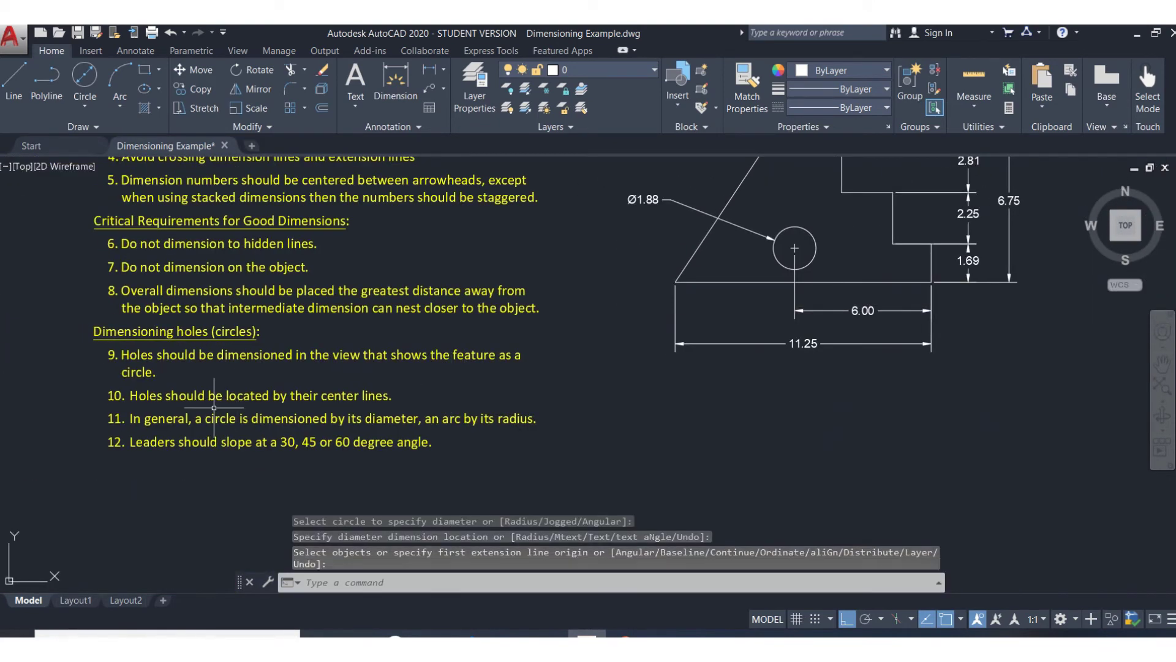
scroll(794, 252, "up", 4)
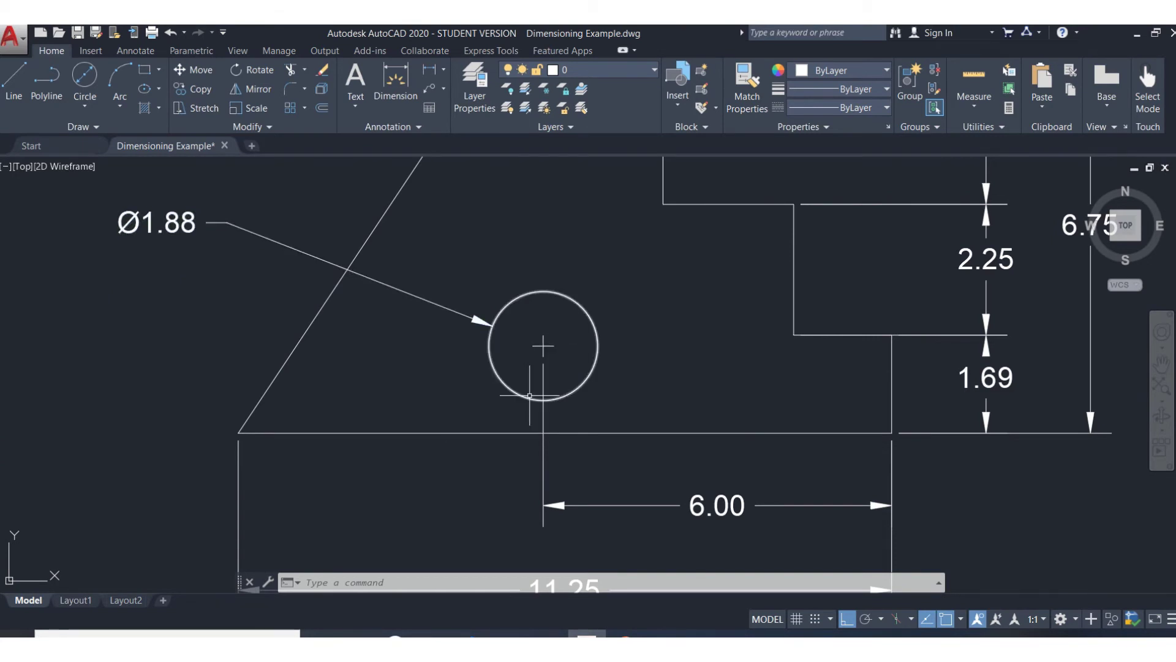
scroll(529, 396, "down", 3)
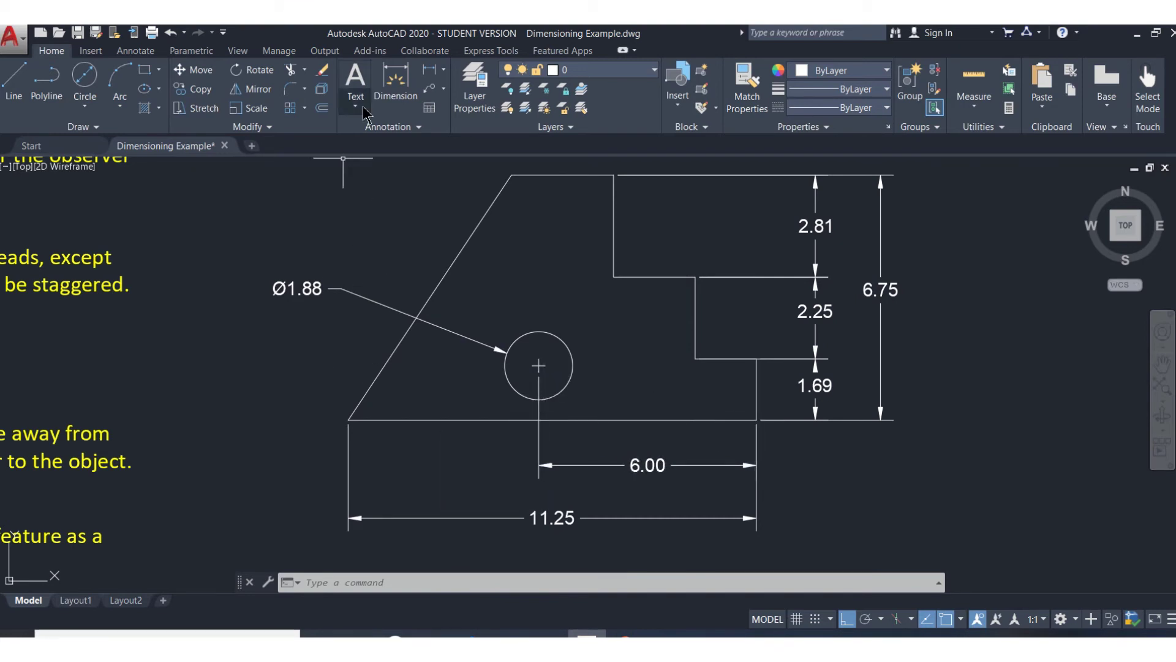
Dimension the hole centre 1.50 above the plate's lower-left corner, placed left of the part.
left_click(395, 83)
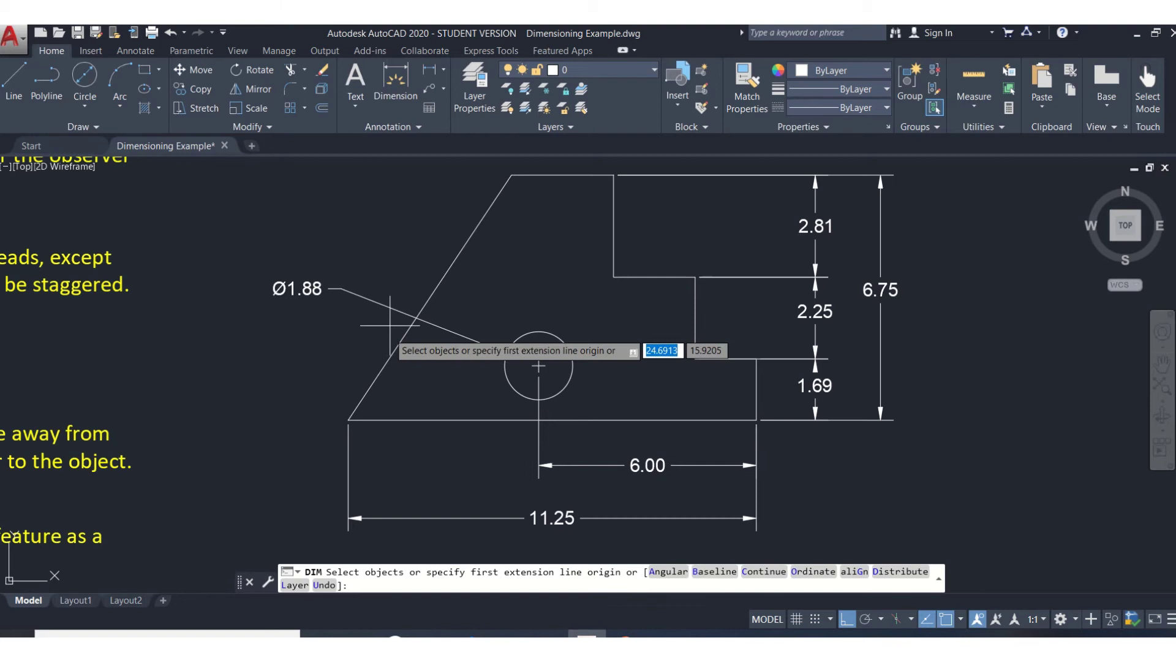
left_click(348, 419)
left_click(538, 366)
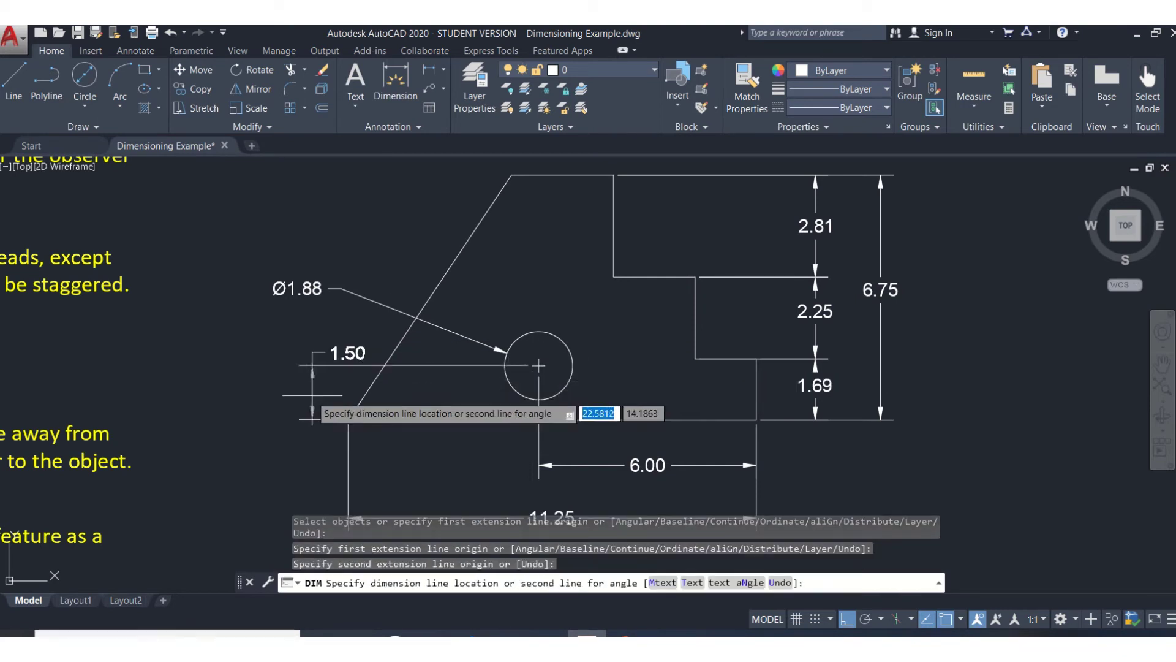
left_click(271, 395)
key("Escape")
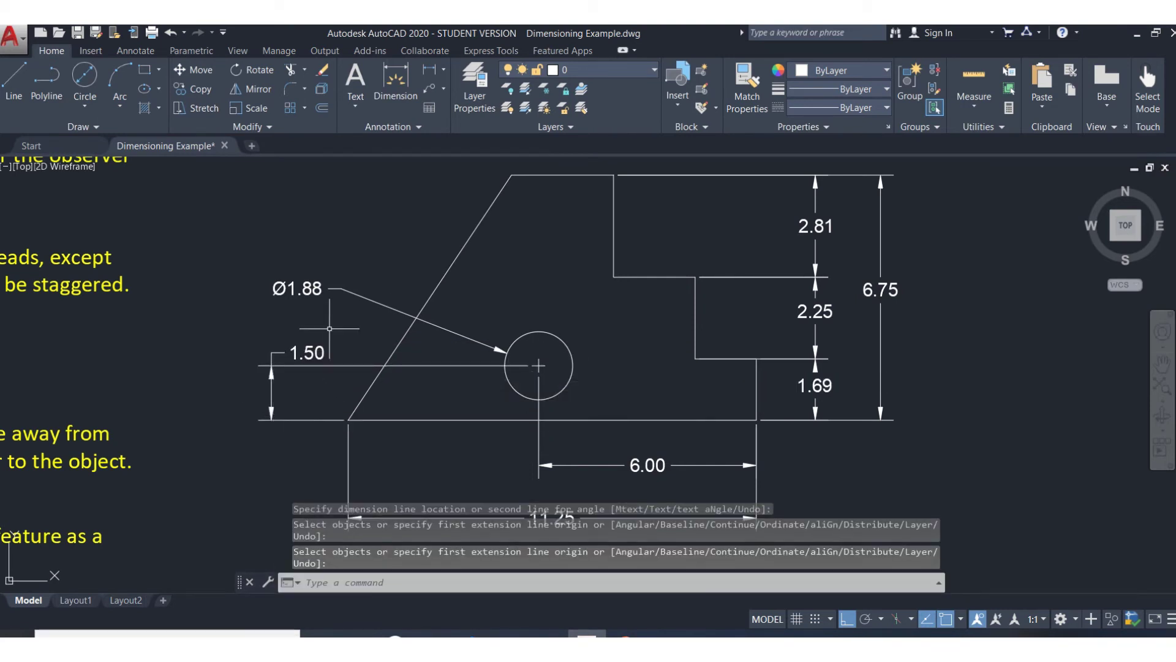
Try repositioning the 1.50 dimension with object snap off, then restore snapping and recentre the view.
left_click(307, 353)
left_click(307, 353)
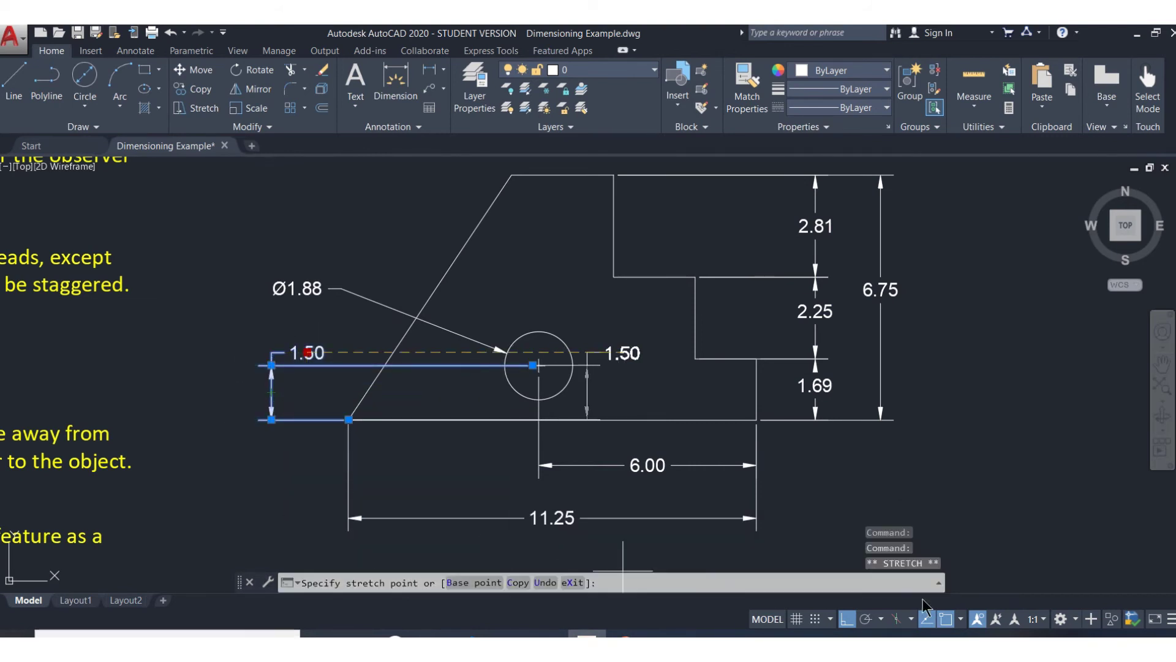
left_click(946, 619)
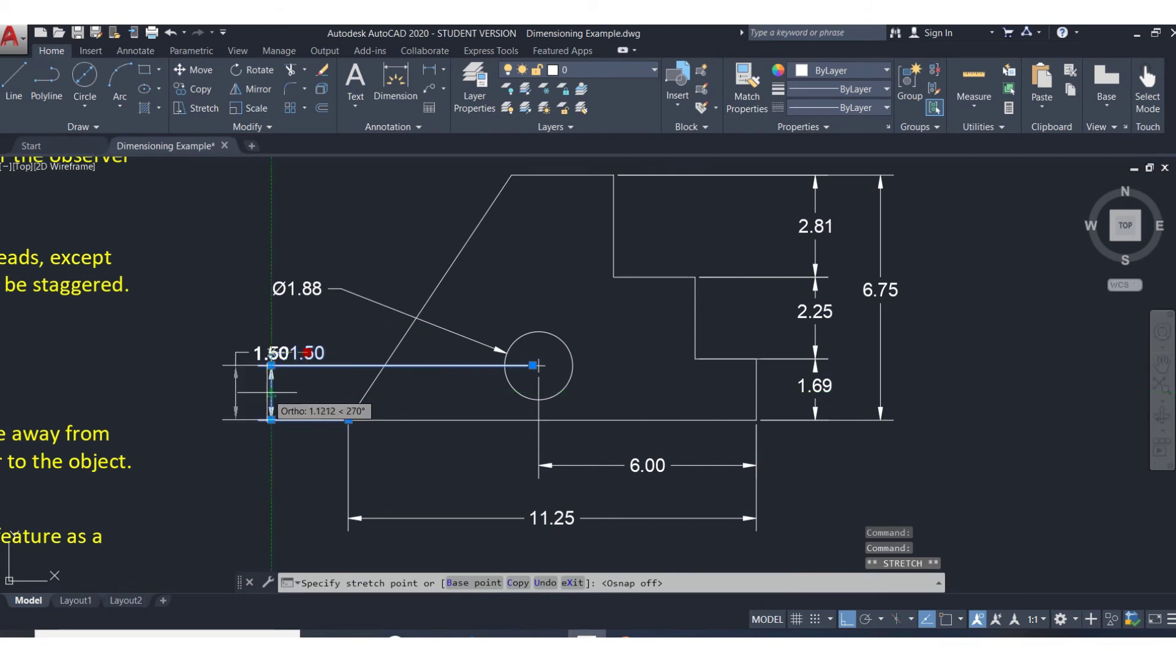
key("Escape")
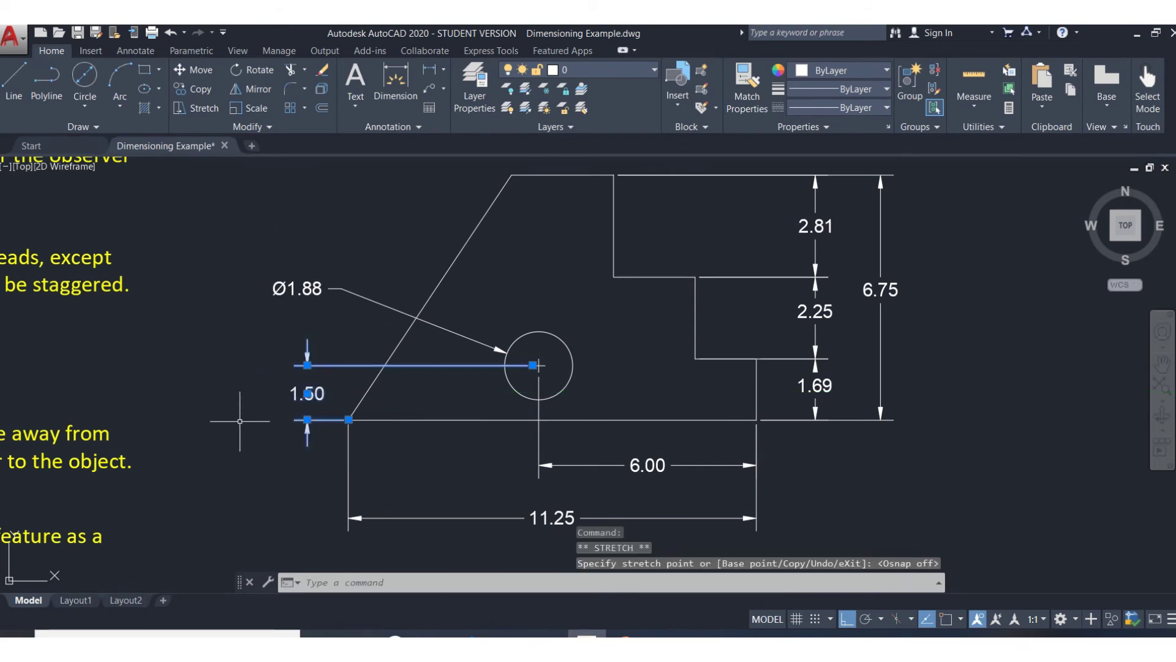
key("Escape")
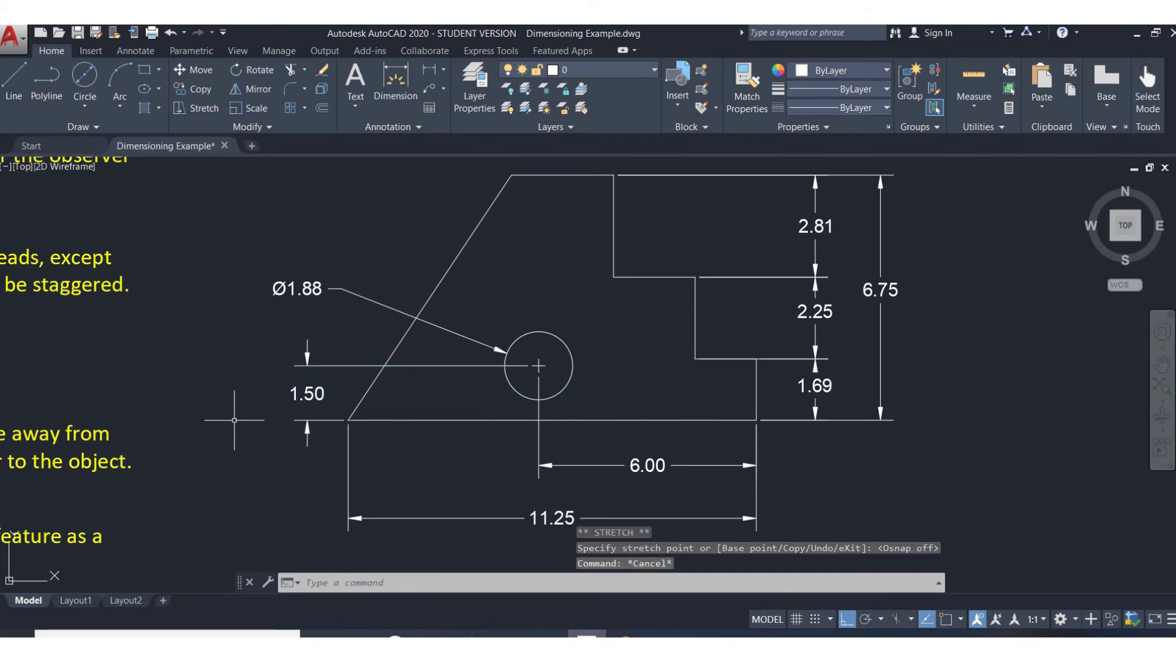
left_click(946, 619)
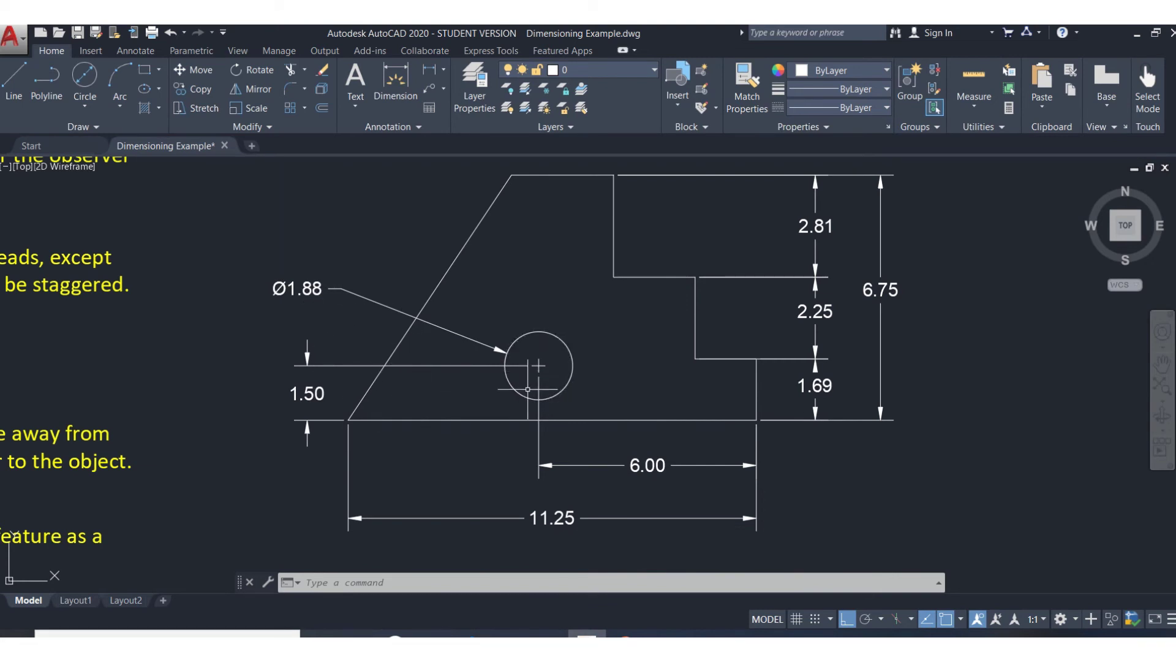
scroll(527, 389, "up", 1)
scroll(527, 389, "down", 3)
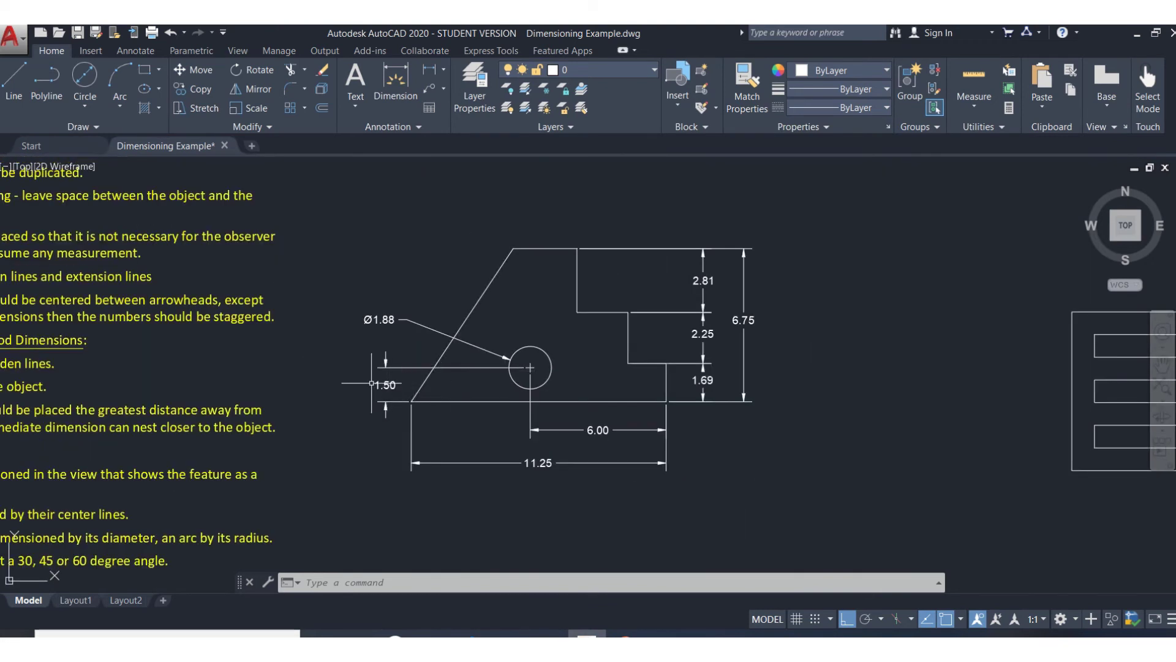
middle_click_drag(371, 383, 392, 366)
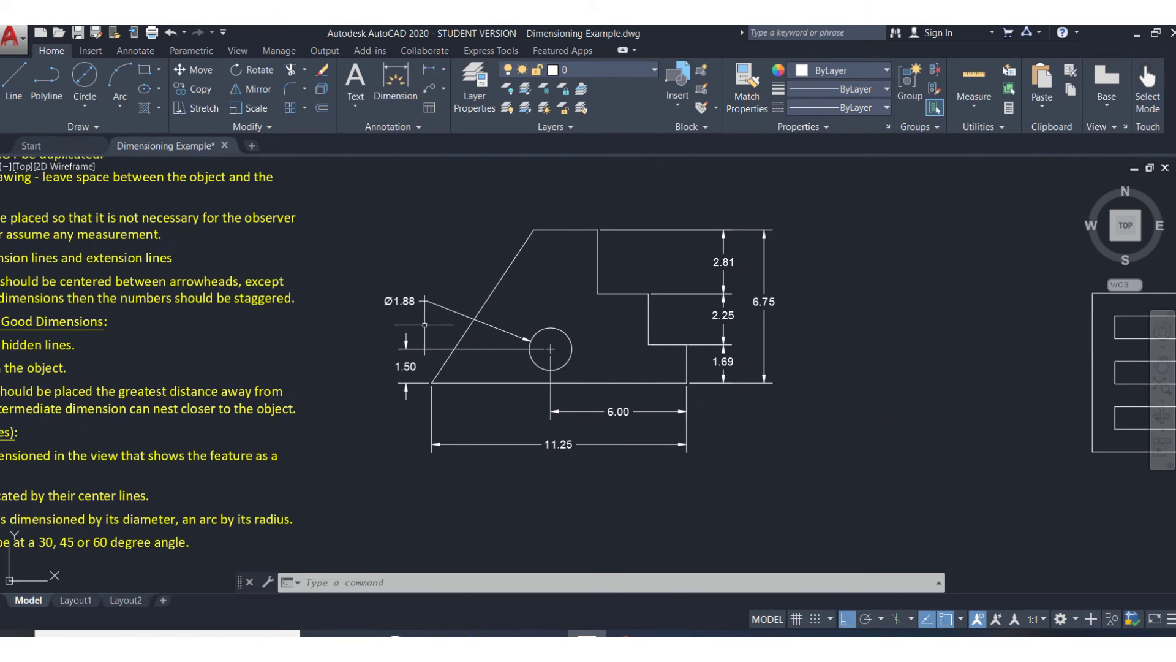
scroll(370, 361, "down", 2)
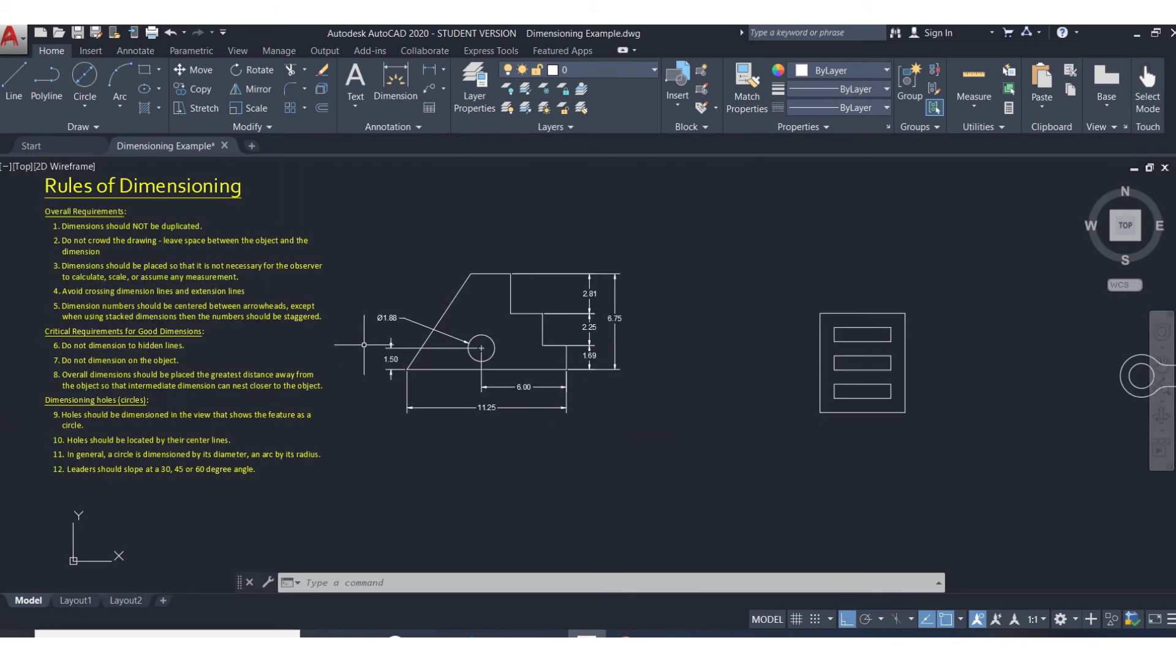
middle_click_drag(169, 433, 264, 402)
scroll(264, 402, "up", 2)
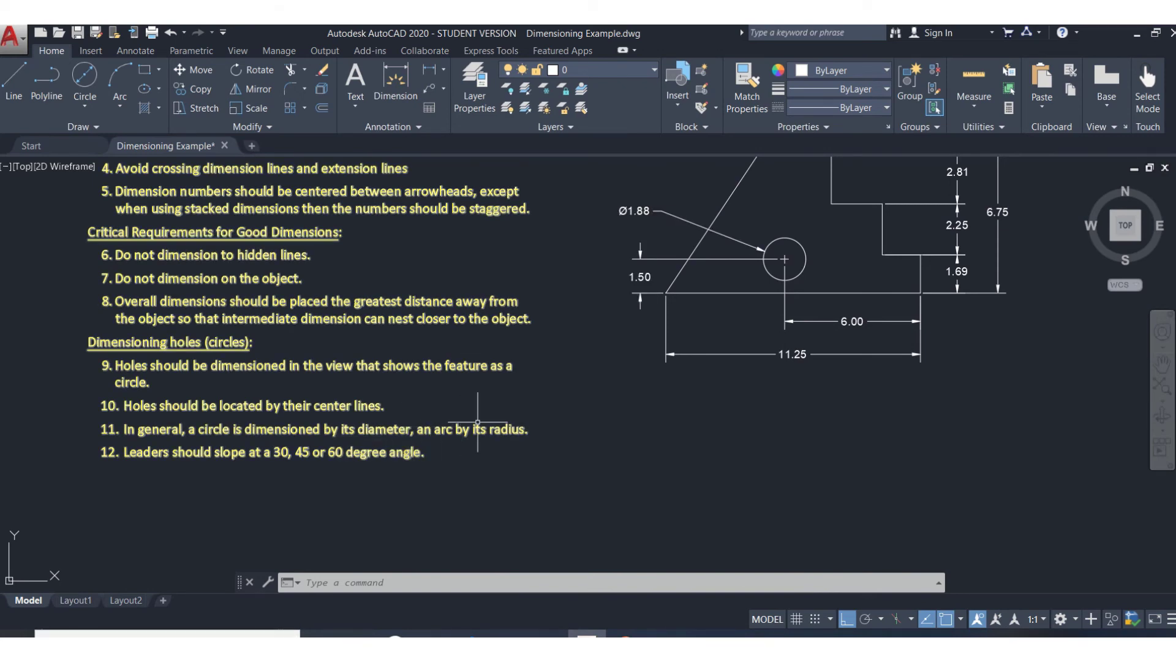
scroll(752, 314, "down", 2)
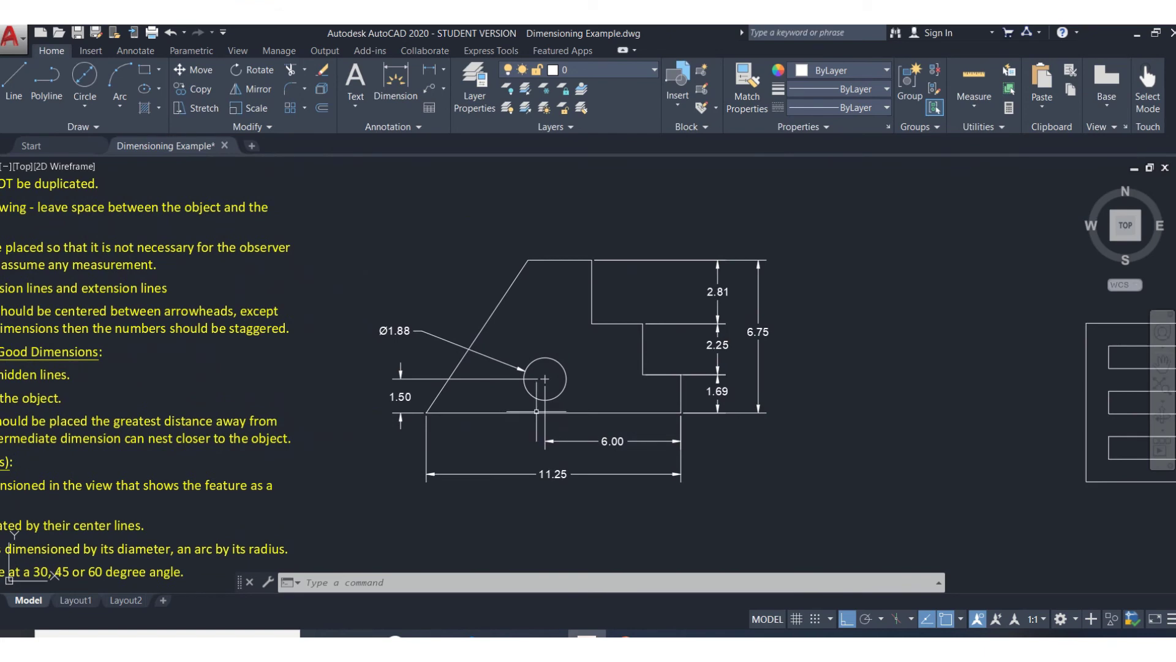
scroll(548, 288, "up", 5)
scroll(549, 288, "up", 3)
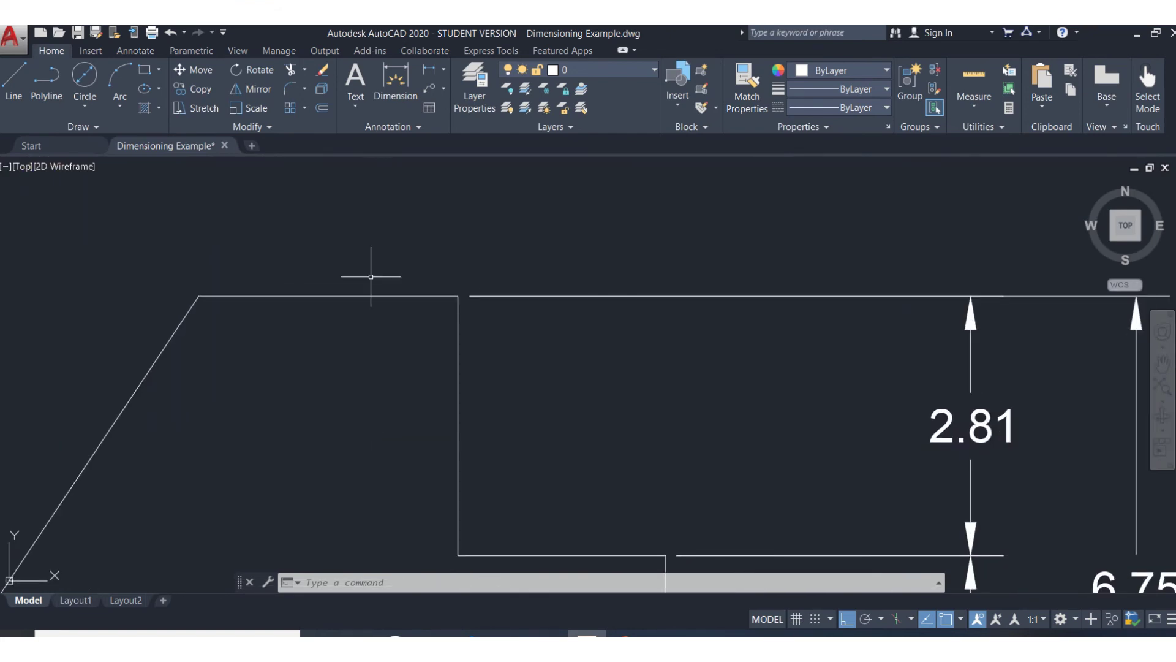
Fillet the corner between the top edge and the slanted edge with a 0.5 radius.
left_click(292, 89)
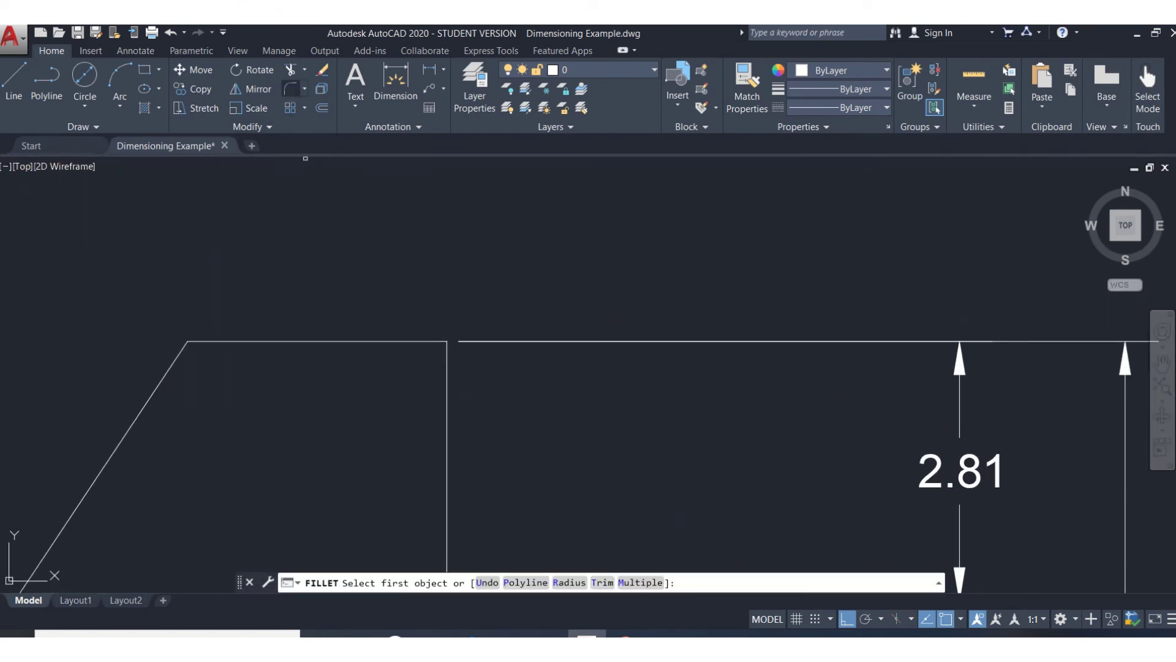
type("r")
key("Return")
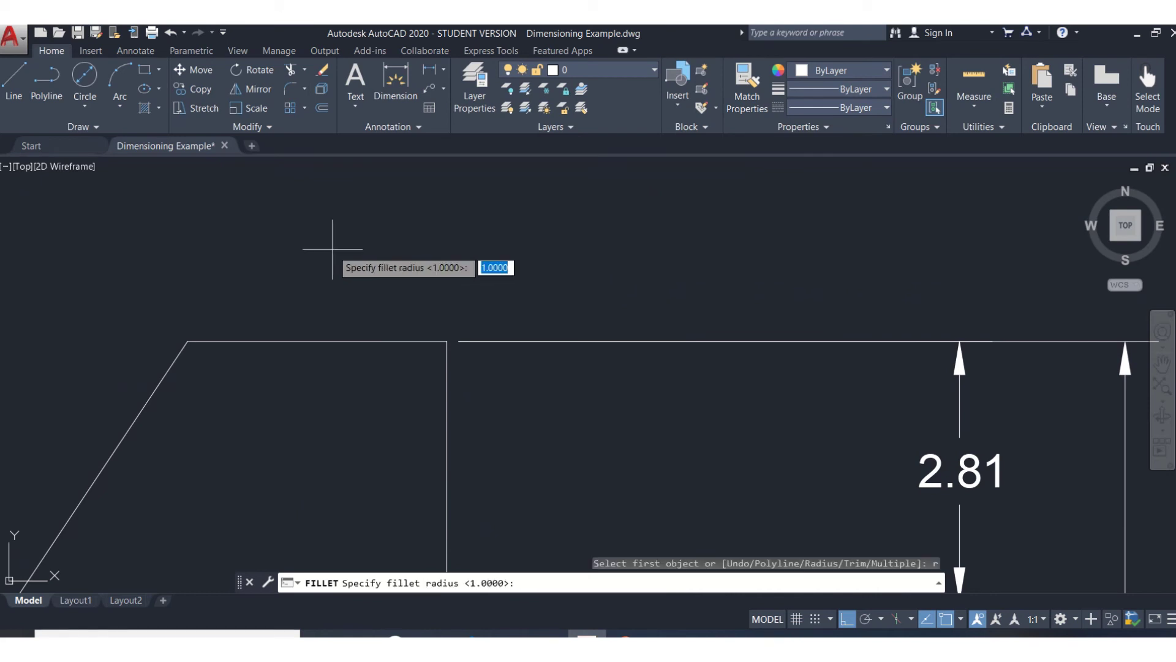
type(".5")
key("Return")
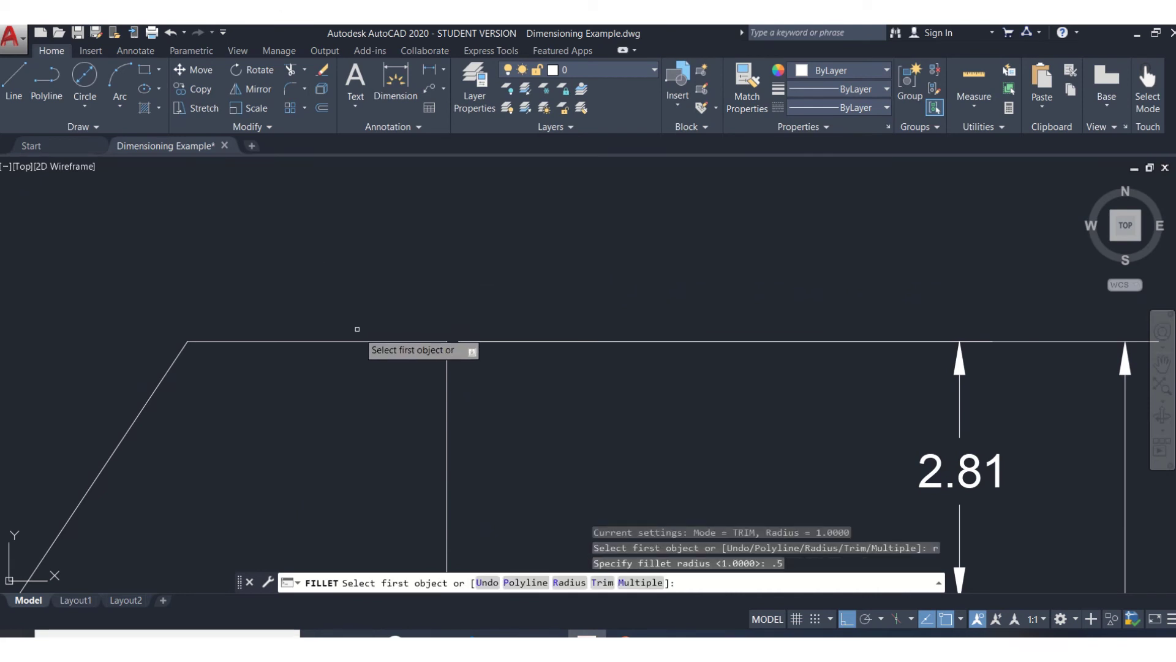
left_click(207, 341)
left_click(182, 349)
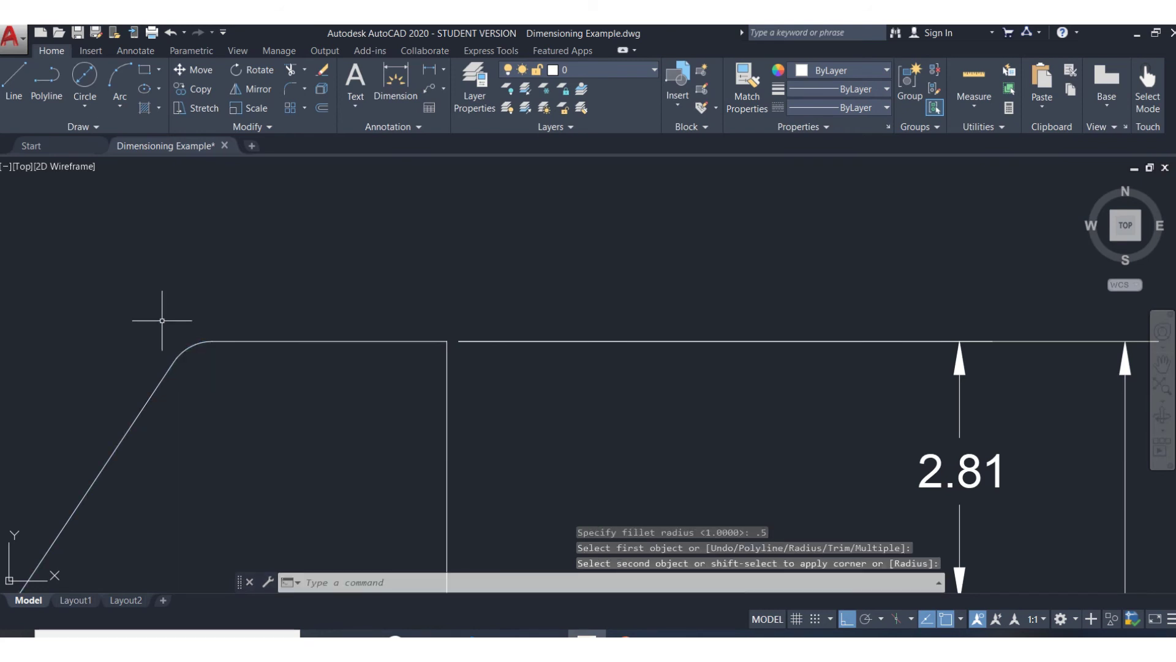
key("Return")
scroll(171, 329, "down", 6)
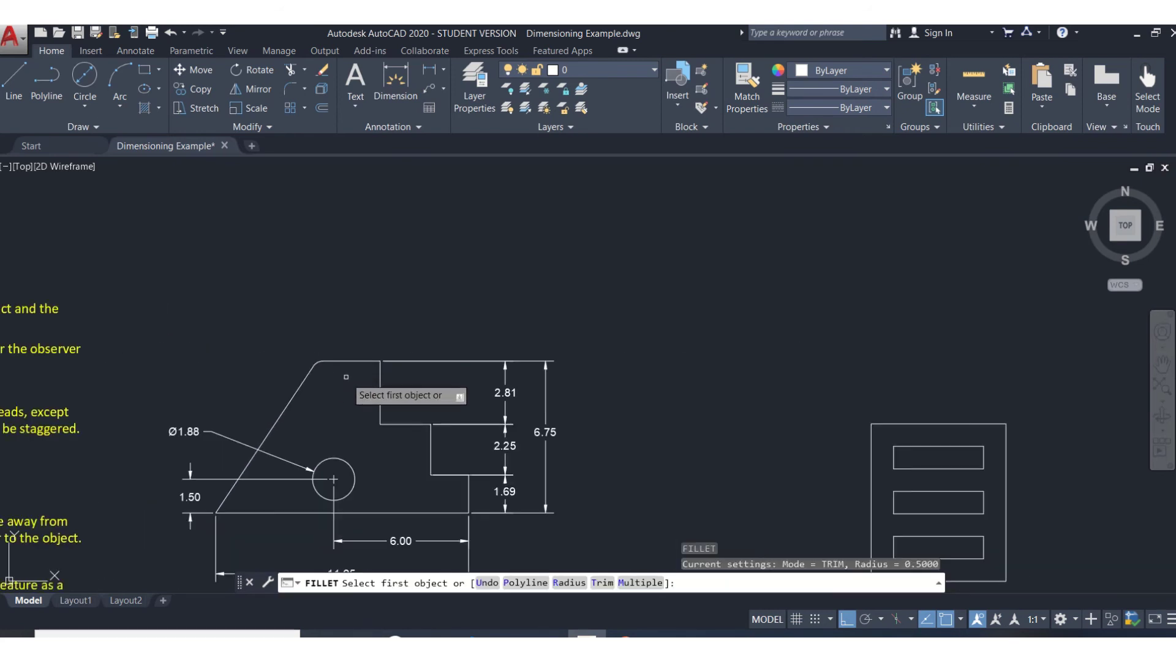
Dimension the fillet arc with an R0.50 radius label placed above-left of the corner.
left_click(395, 79)
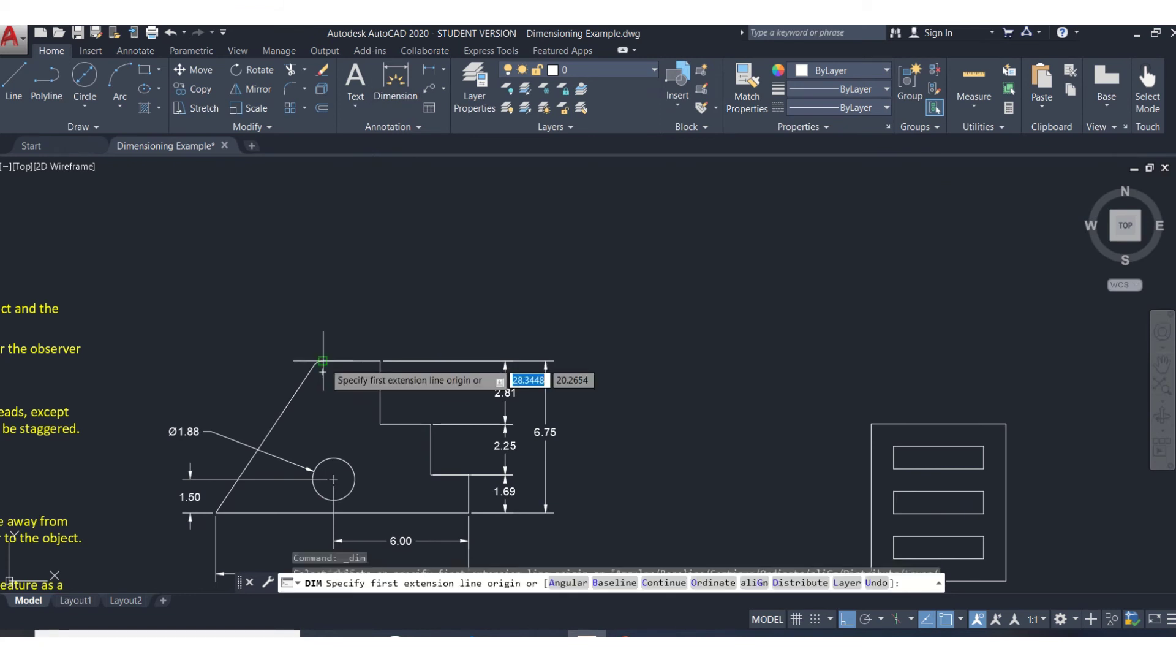
scroll(322, 363, "up", 5)
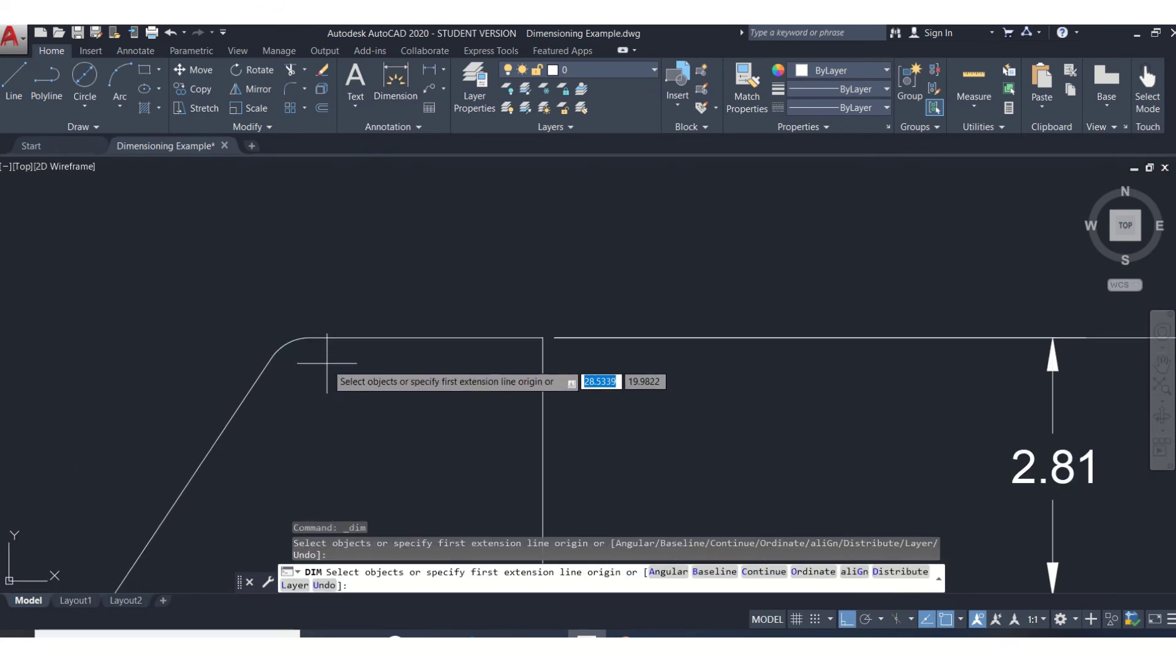
middle_click_drag(316, 355, 833, 340)
middle_click_drag(691, 349, 560, 336)
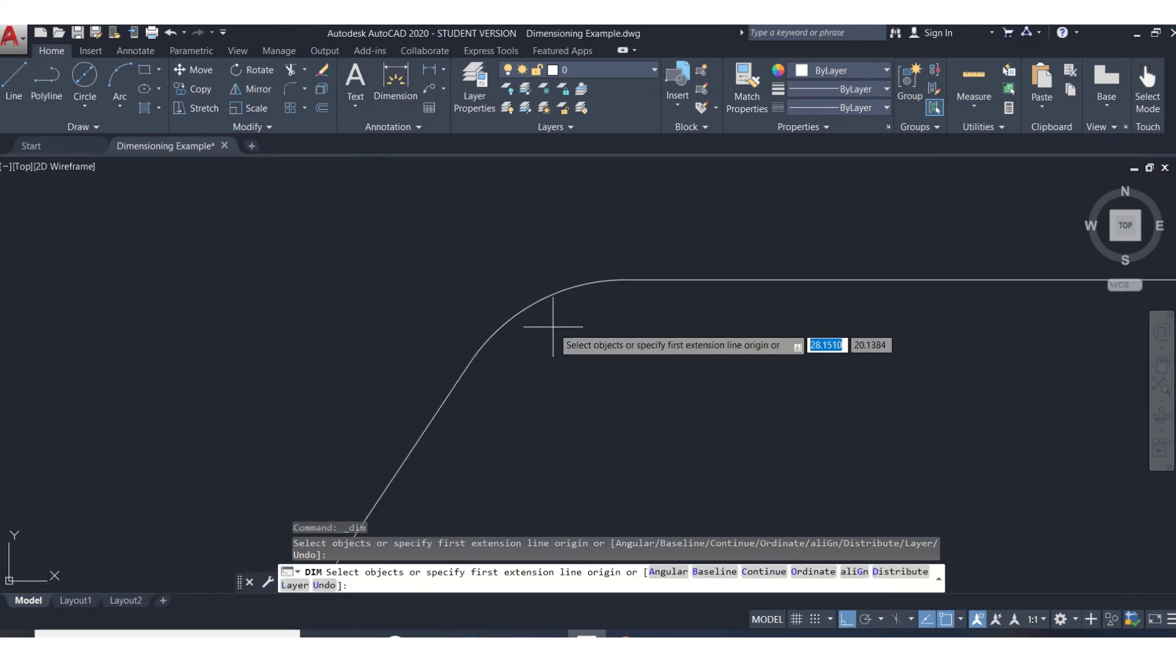
scroll(538, 300, "up", 5)
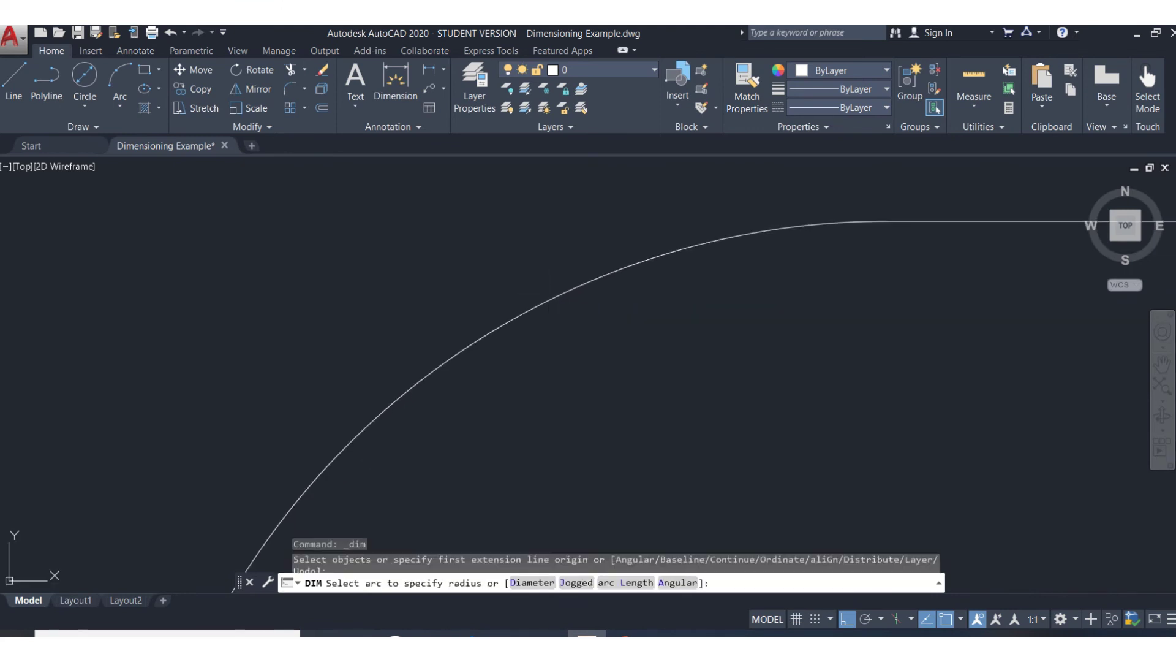
left_click(566, 290)
scroll(526, 296, "down", 5)
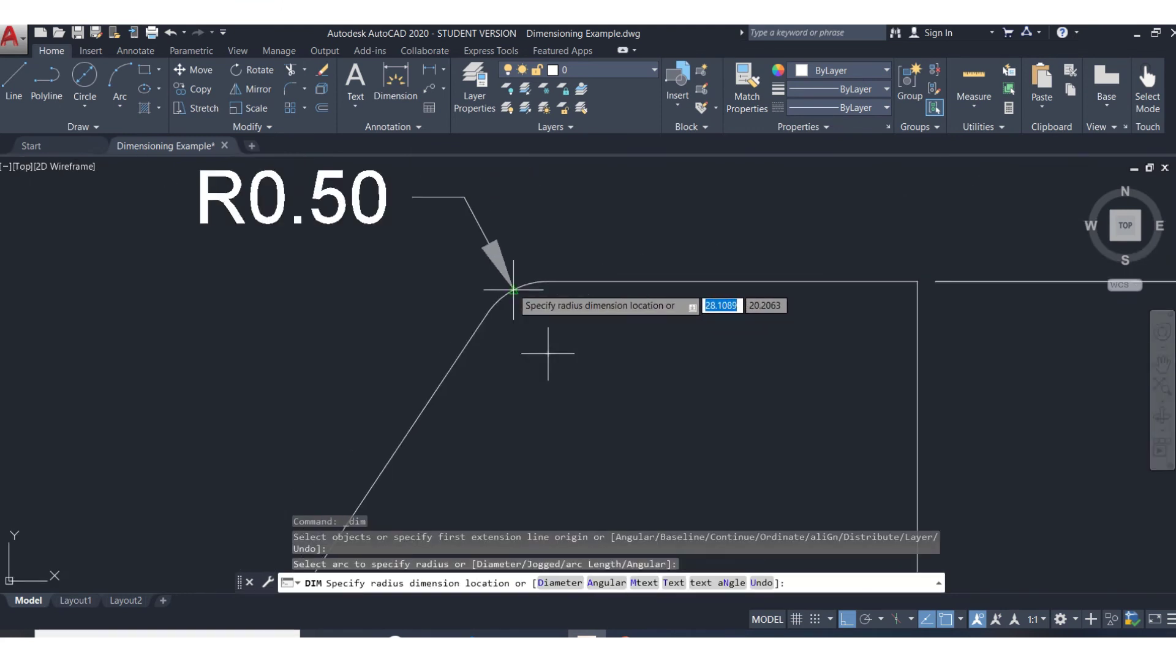
scroll(513, 287, "down", 3)
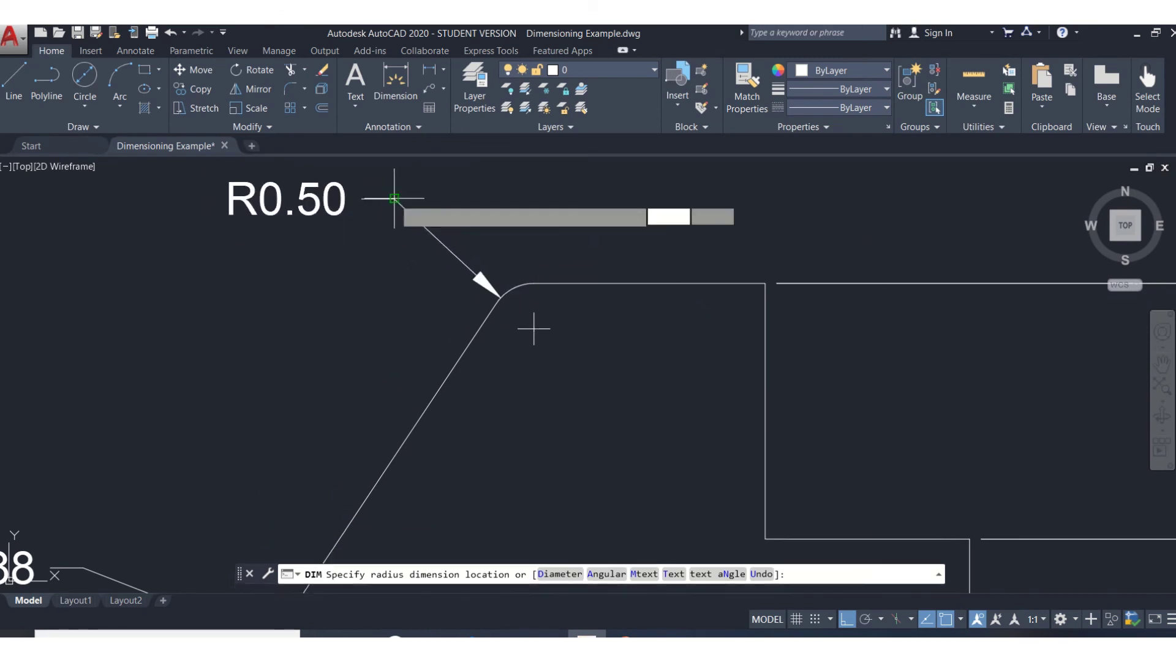
left_click(393, 198)
scroll(514, 325, "down", 4)
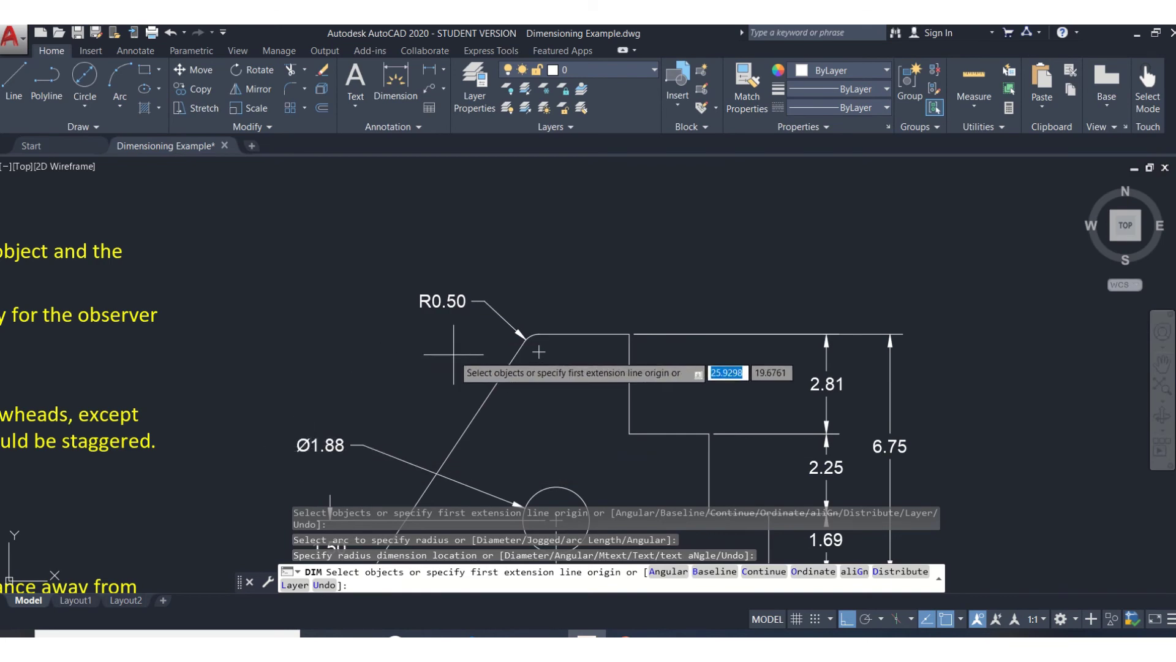
scroll(536, 343, "up", 4)
scroll(491, 323, "down", 2)
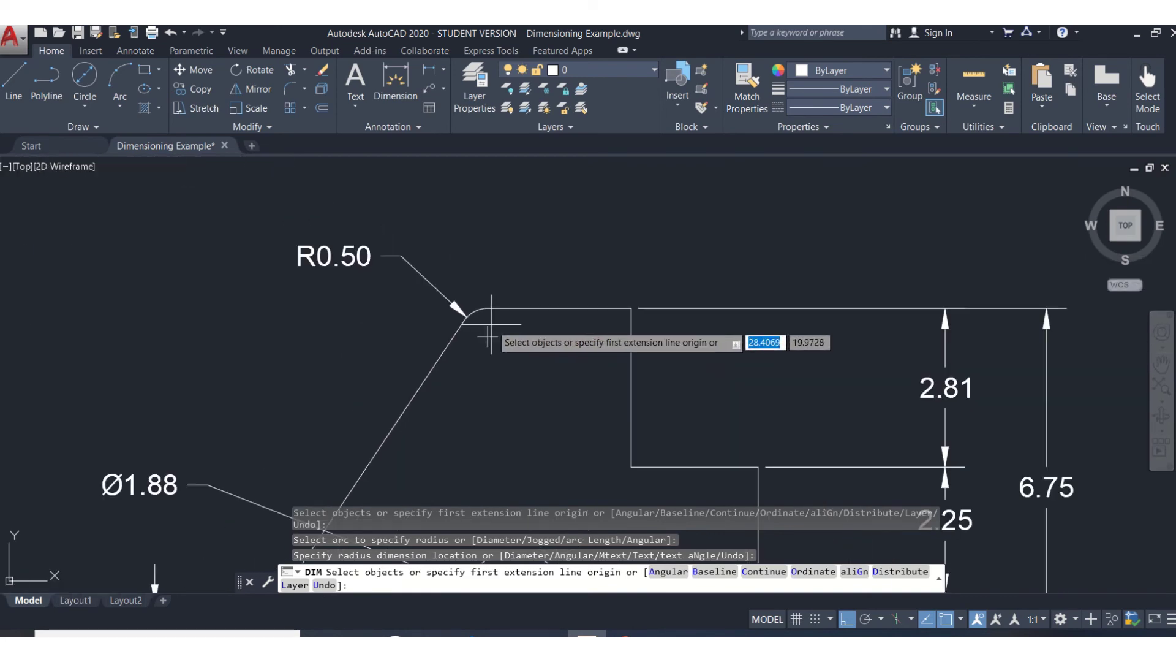
scroll(490, 324, "down", 6)
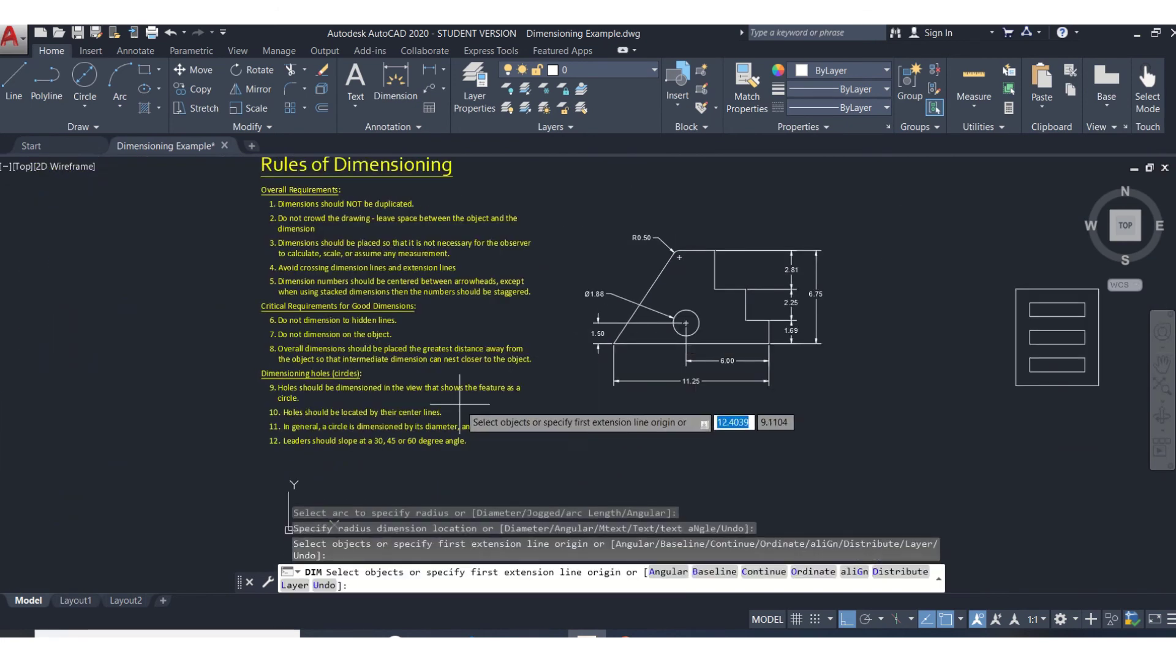
End the dimension command and move the R0.50 text down-left of the corner.
scroll(427, 444, "up", 2)
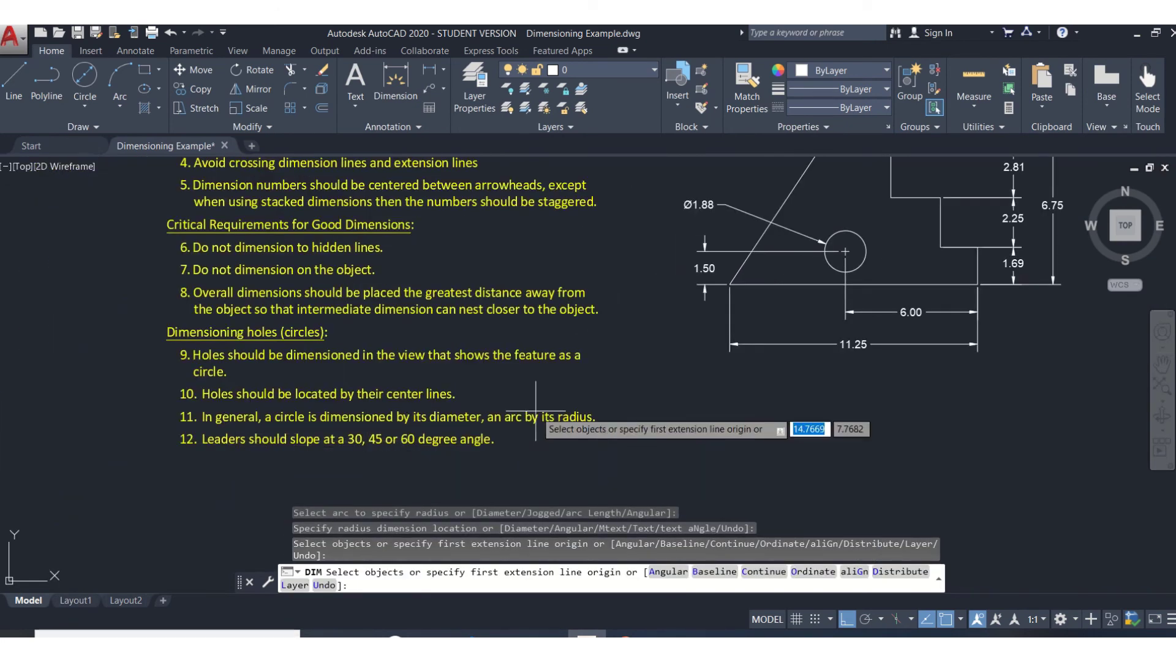
middle_click_drag(826, 239, 634, 391)
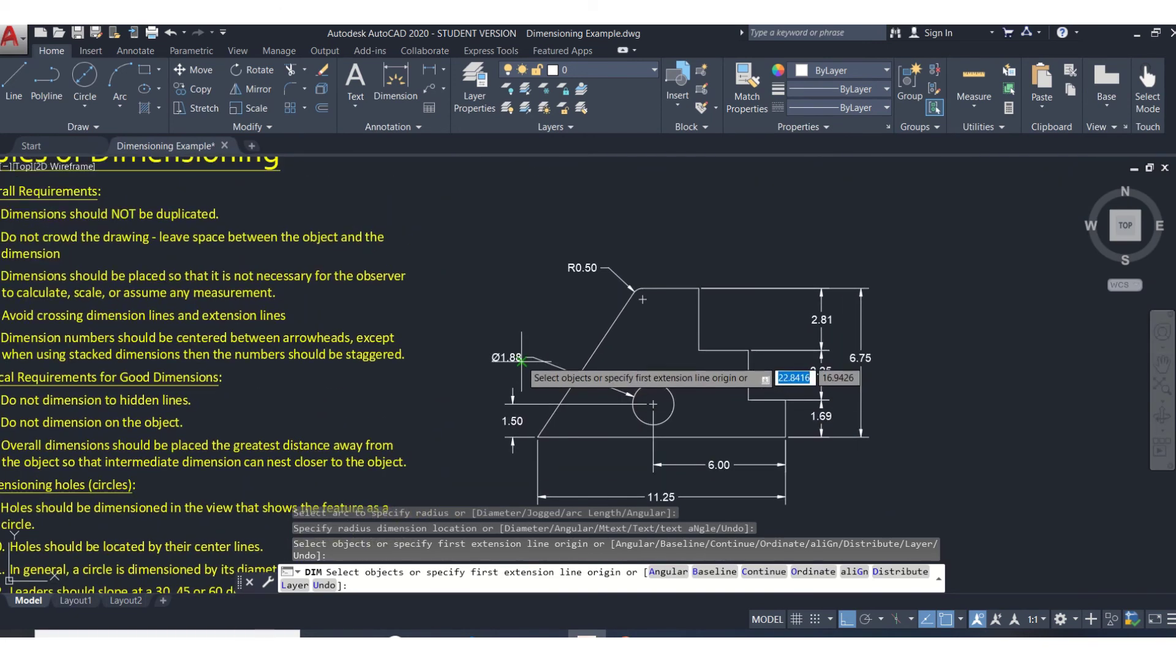
key("Return")
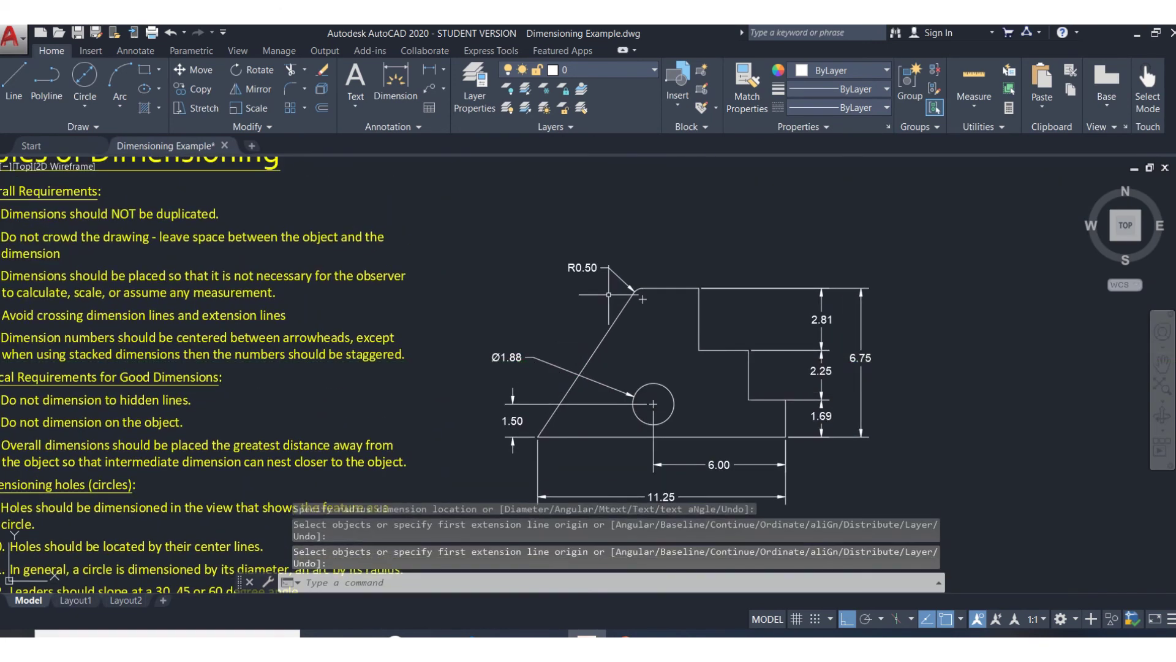
scroll(654, 286, "down", 3)
scroll(634, 284, "up", 8)
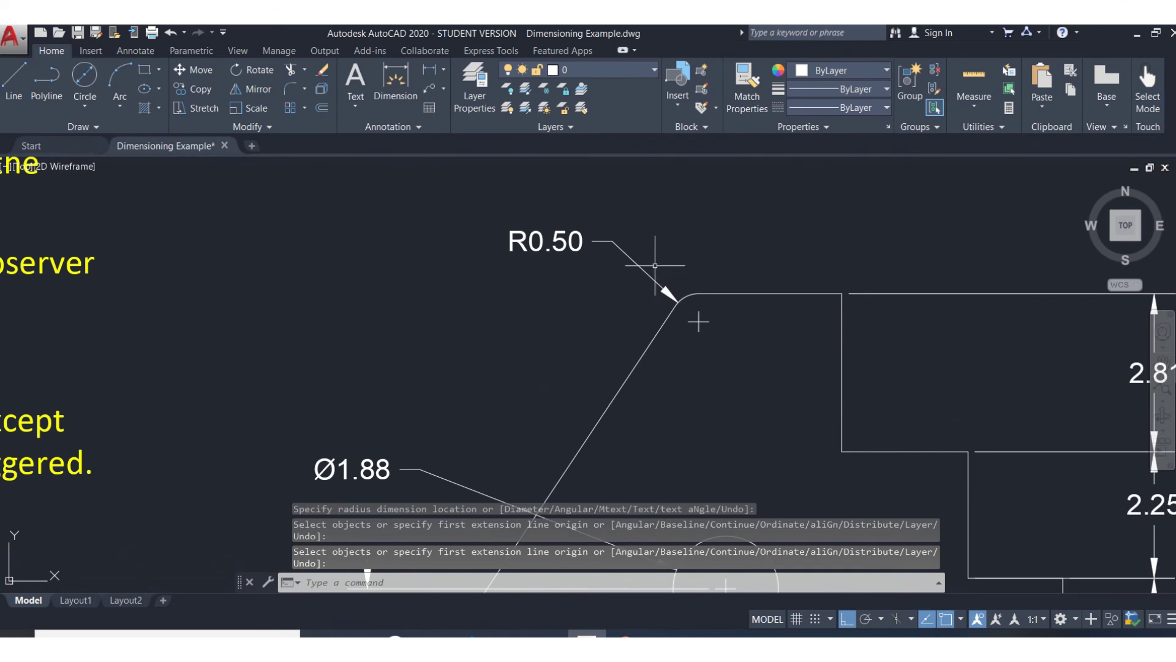
scroll(628, 283, "down", 3)
left_click(509, 288)
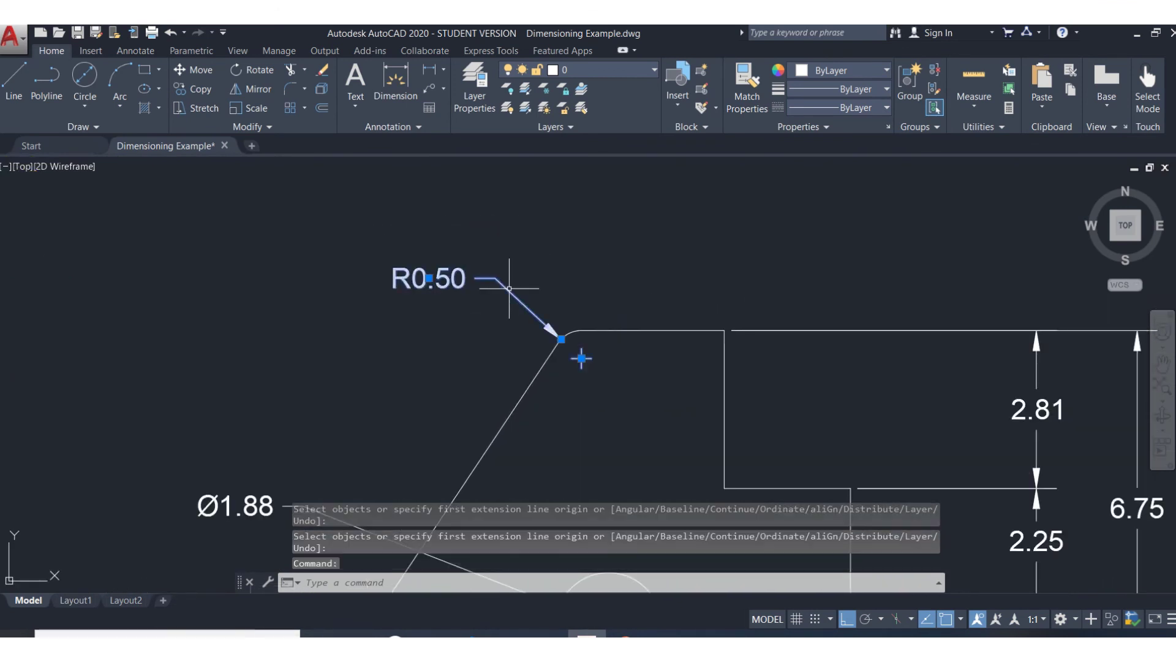
left_click(429, 278)
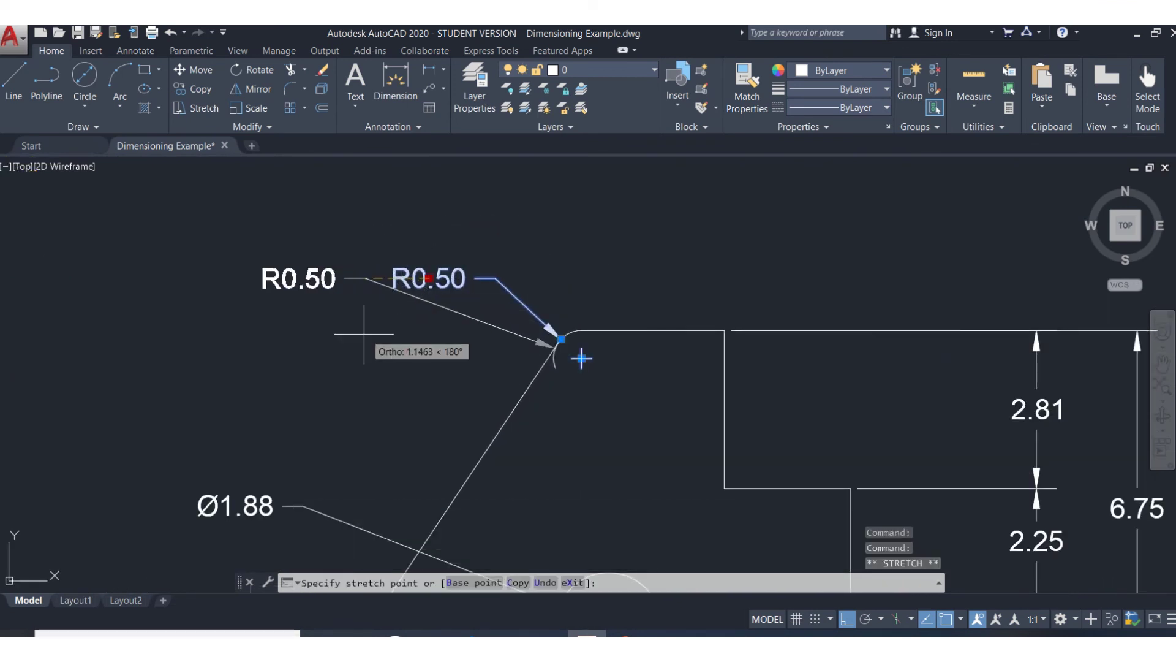
left_click(355, 368)
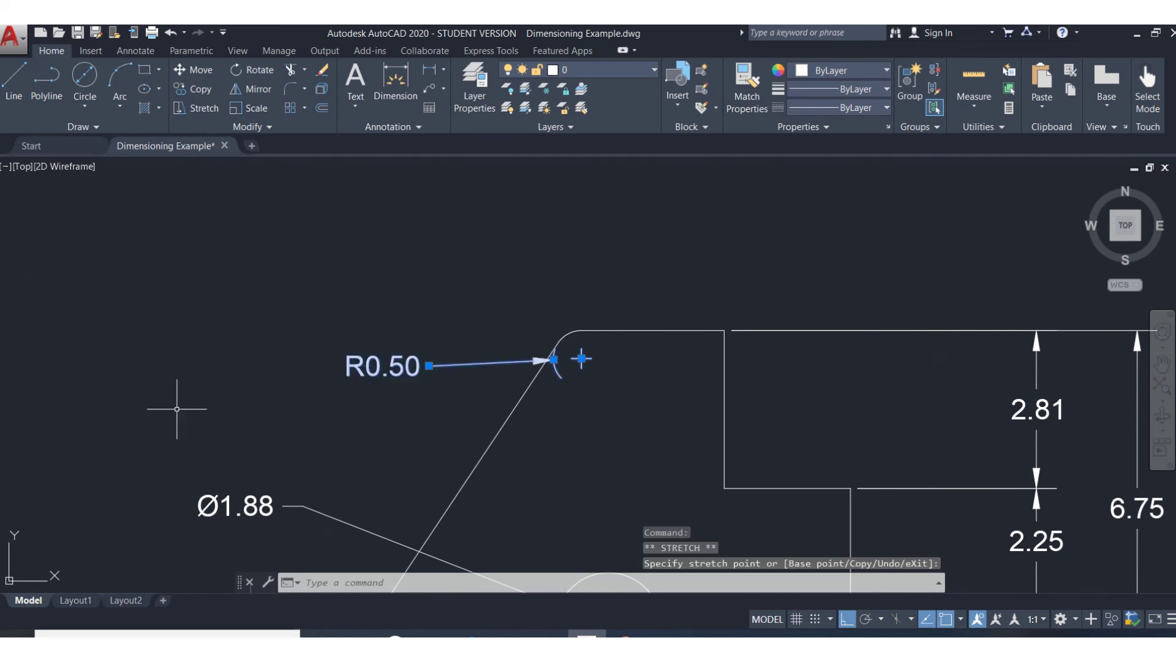
key("Escape")
With Ortho and Osnap turned off, relocate the R0.50 label above the rounded corner.
left_click(398, 364)
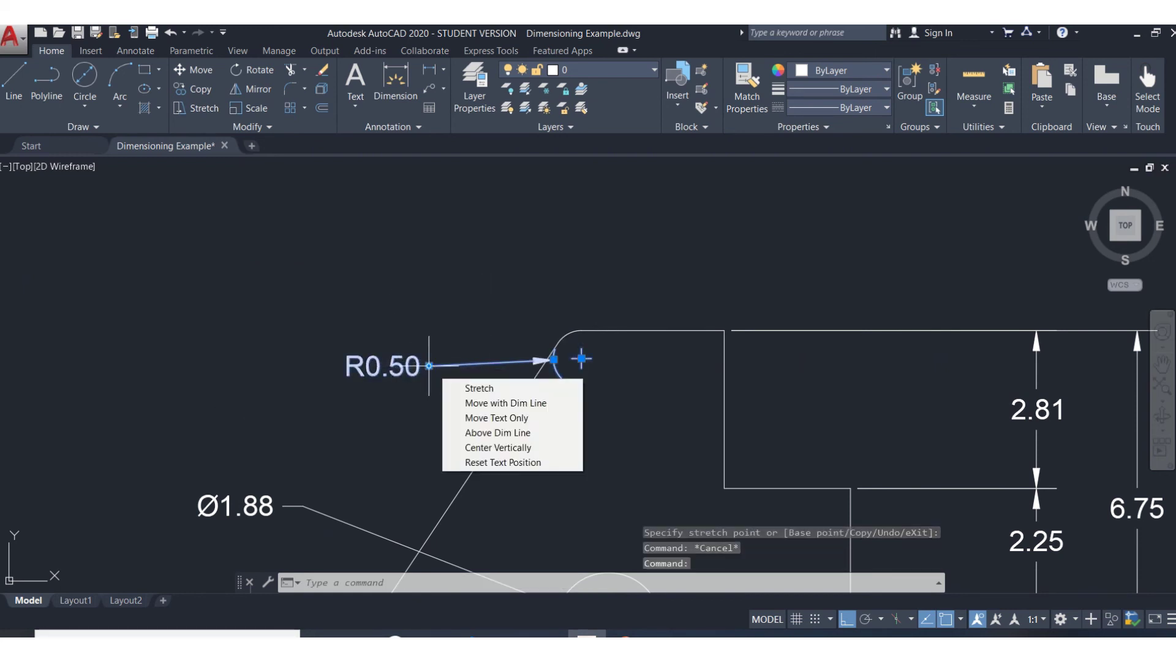
left_click(581, 358)
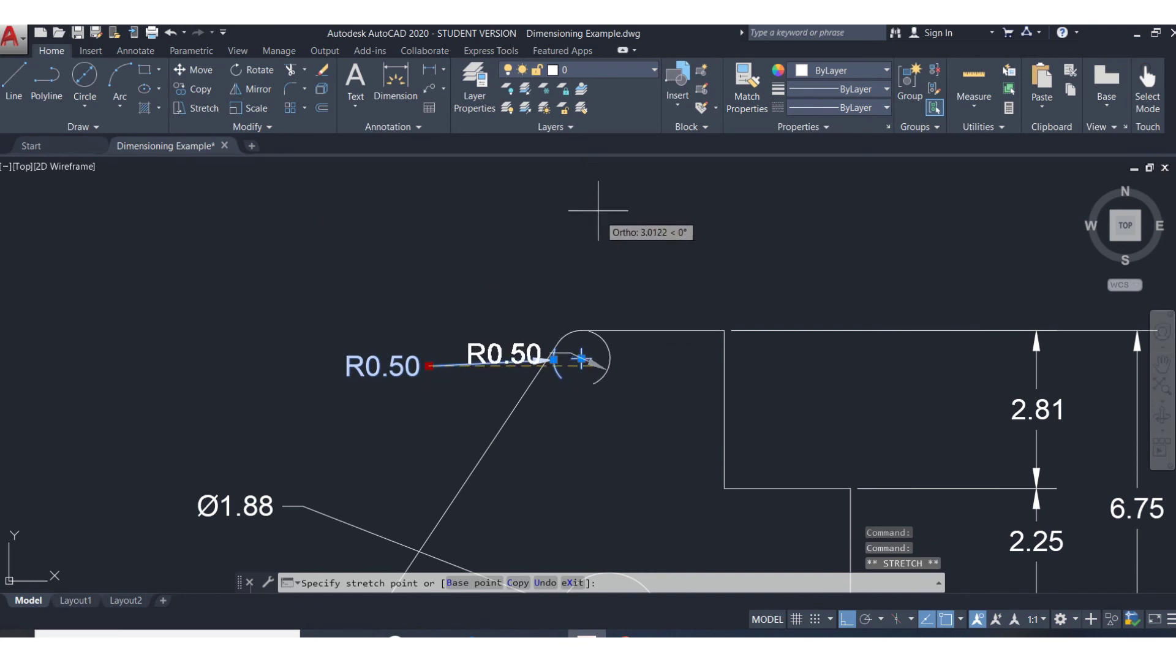
mouse_move(606, 218)
middle_mouse_down()
mouse_move(601, 294)
mouse_move(561, 261)
middle_mouse_up()
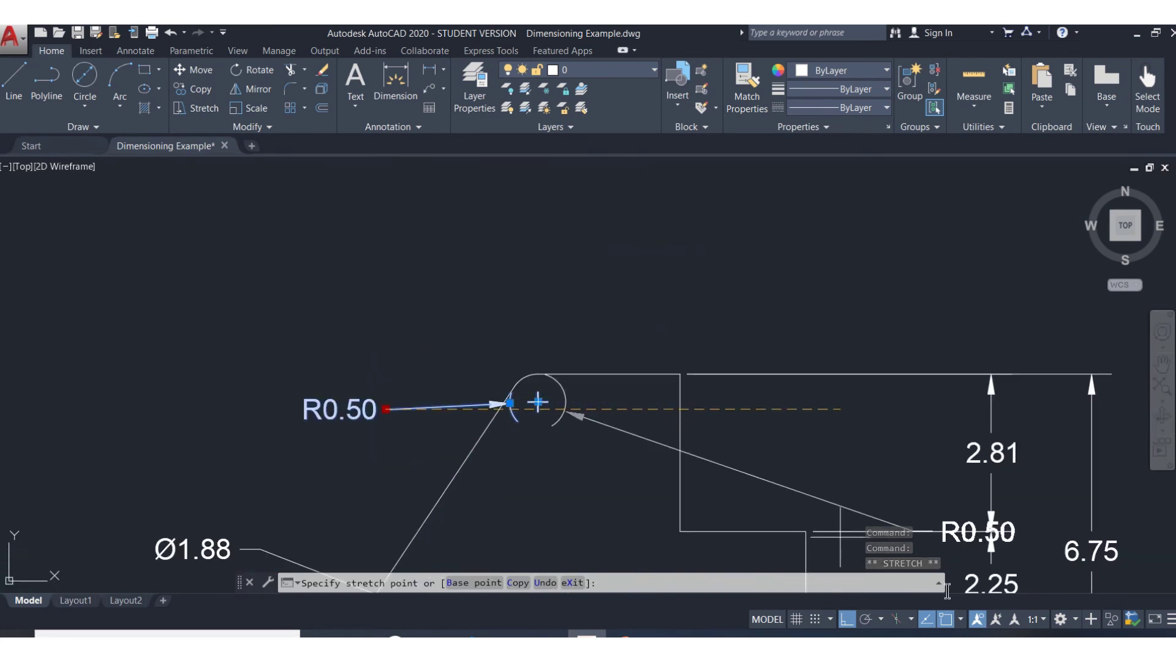
left_click(845, 620)
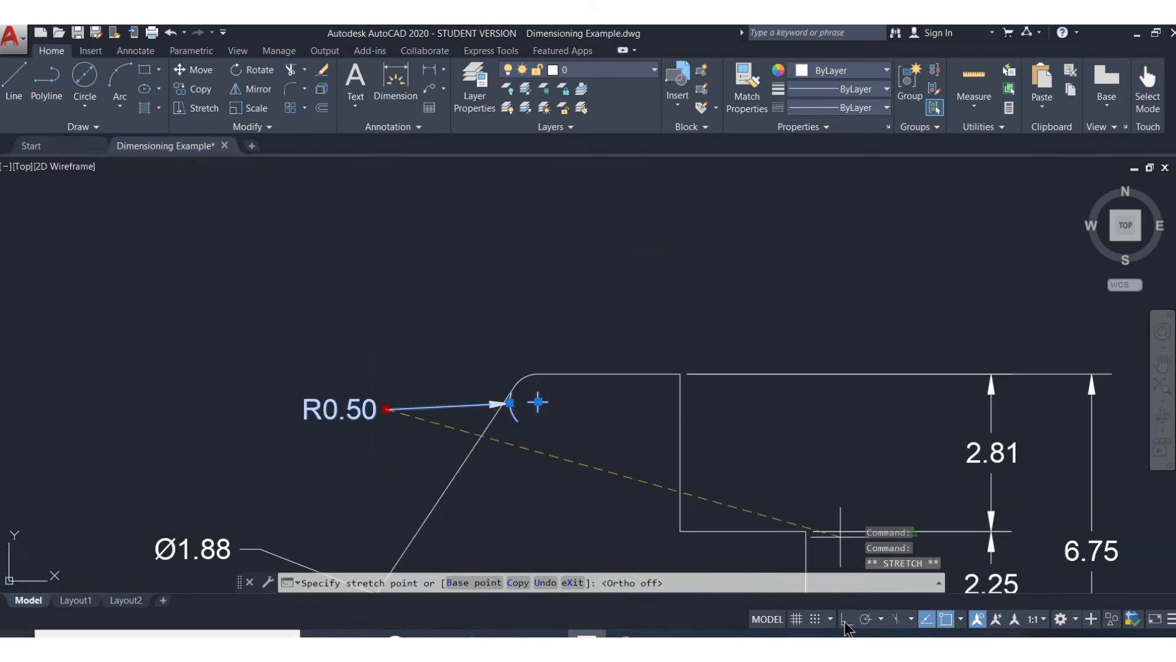
left_click(947, 618)
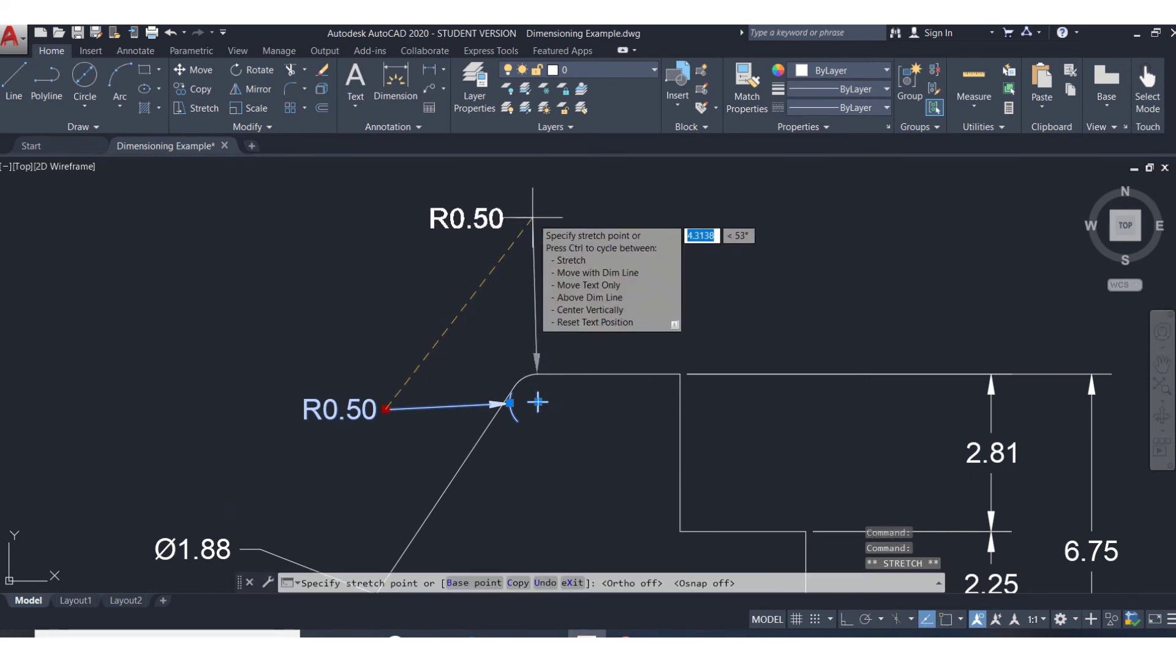
left_click(534, 216)
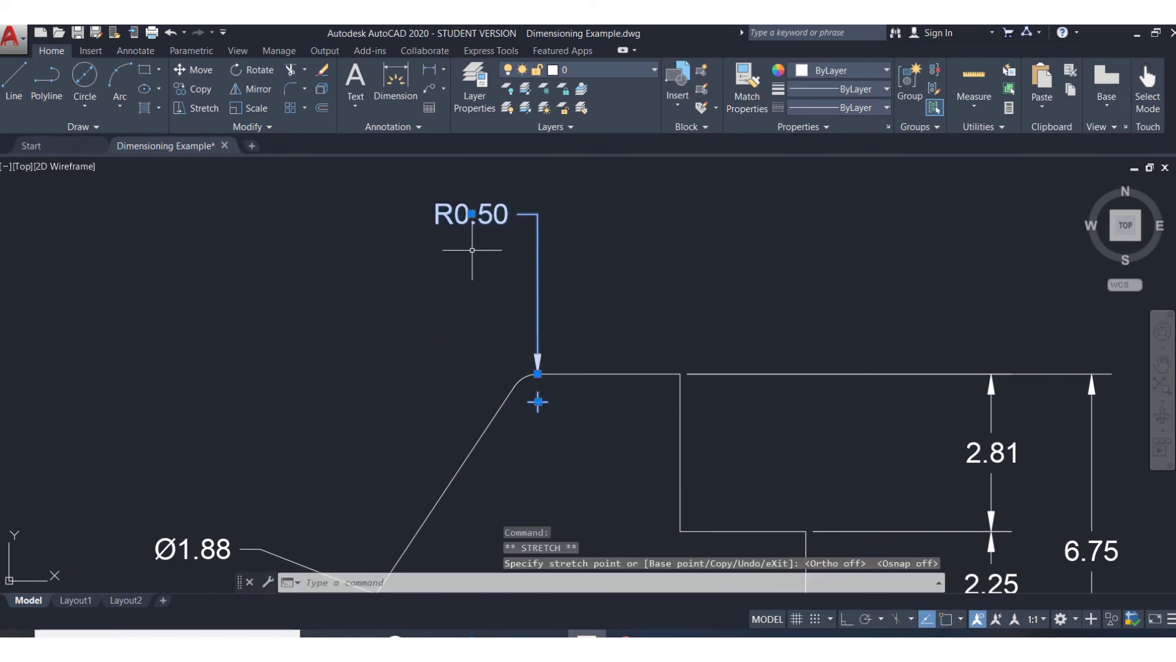
key("Escape")
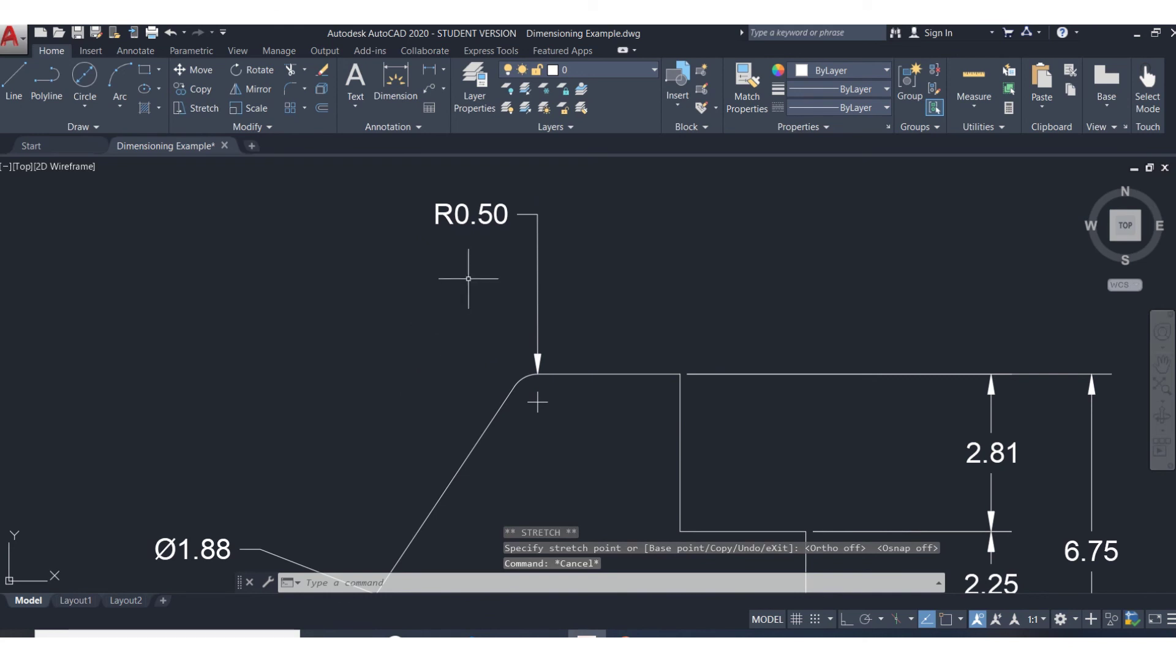
left_click(536, 255)
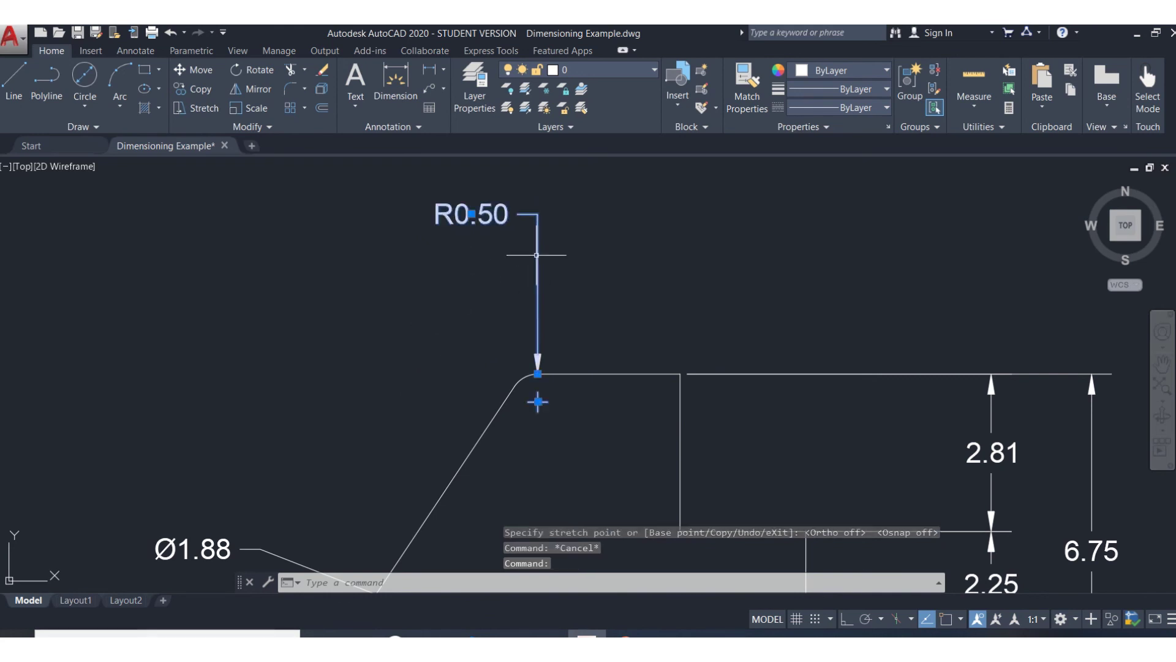
left_click(472, 214)
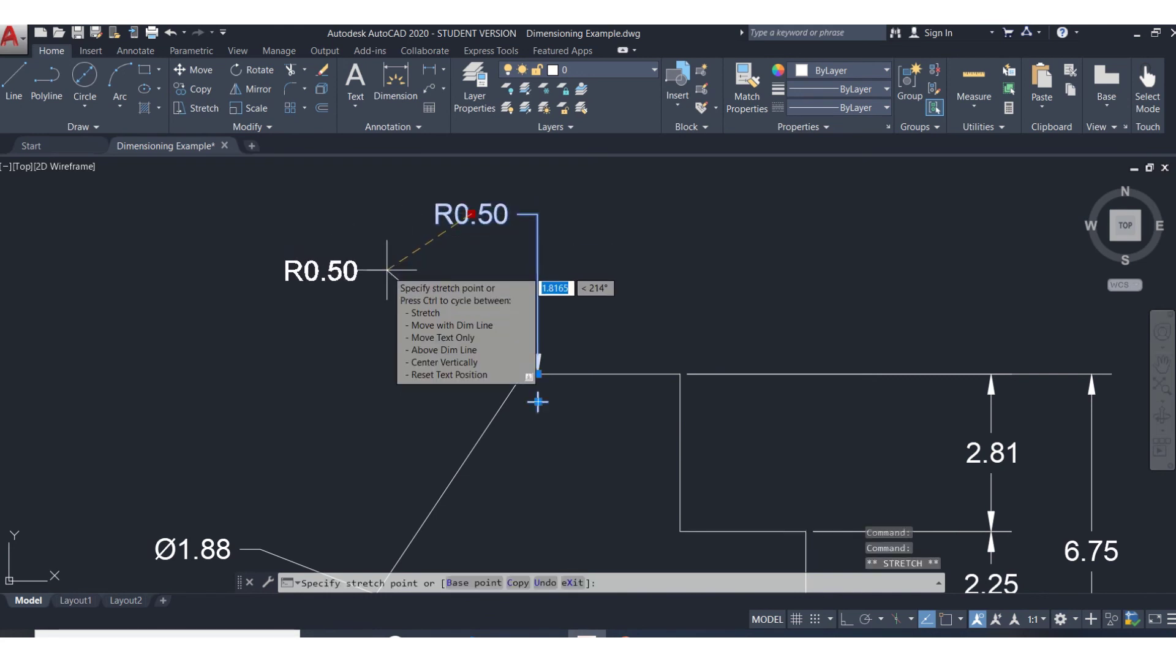
key("Escape")
scroll(465, 404, "up", 1)
scroll(515, 423, "down", 3)
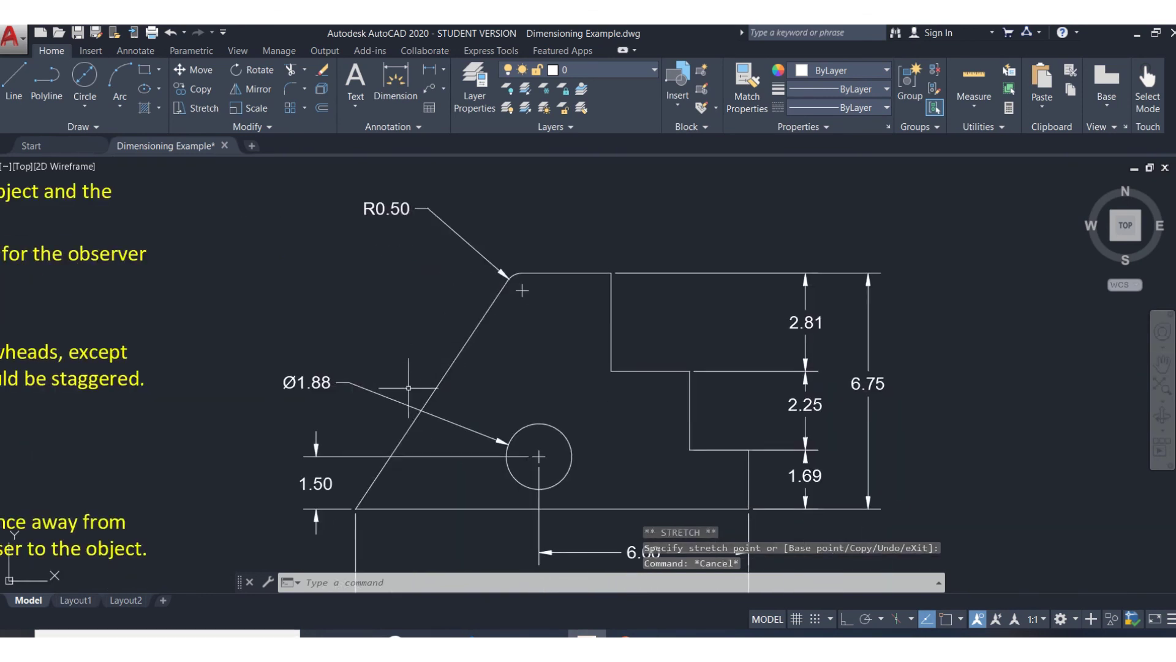
Move the Ø1.88 label higher above the hole, then turn Ortho and Osnap back on.
left_click(386, 398)
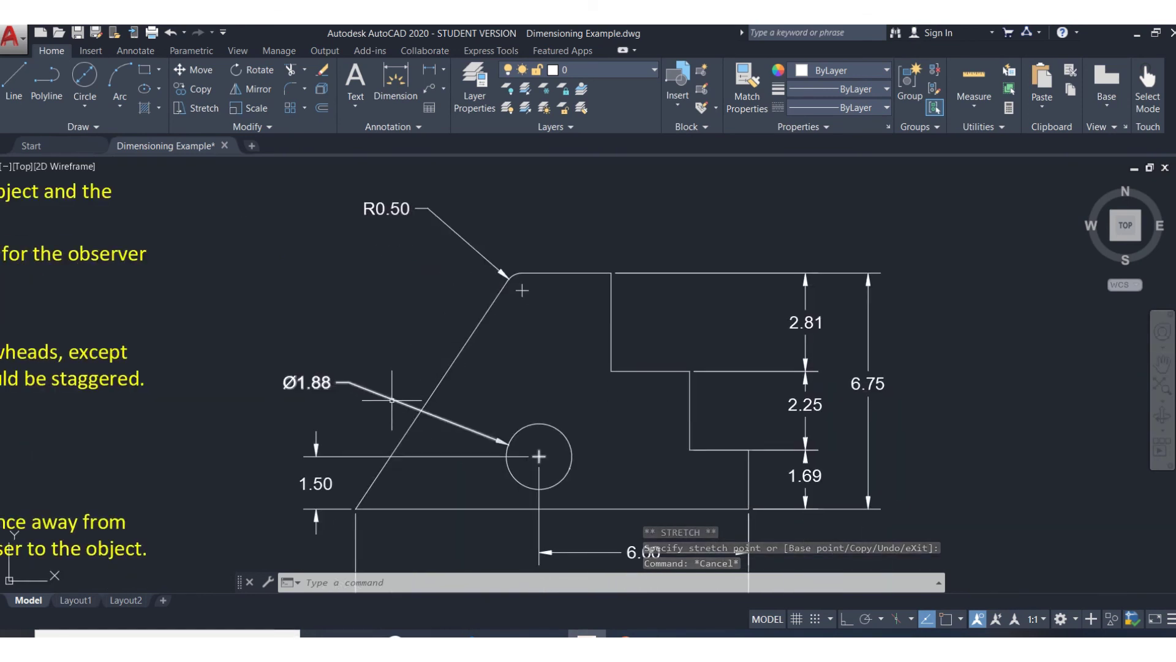
left_click(307, 382)
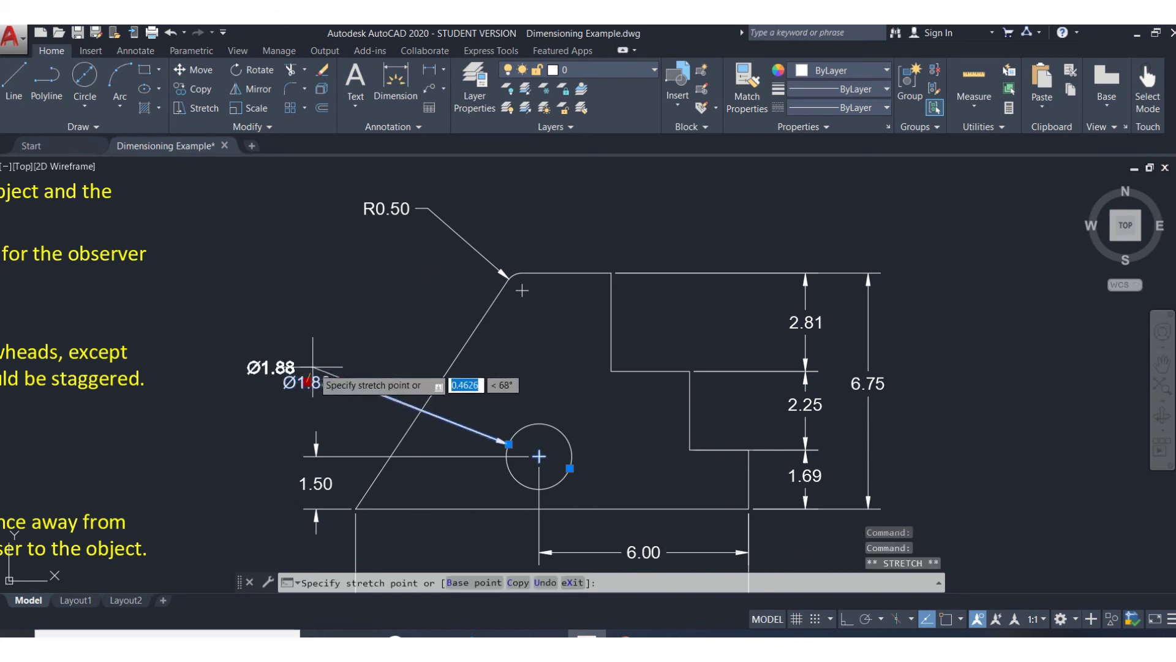
right_click(339, 343)
key("Escape")
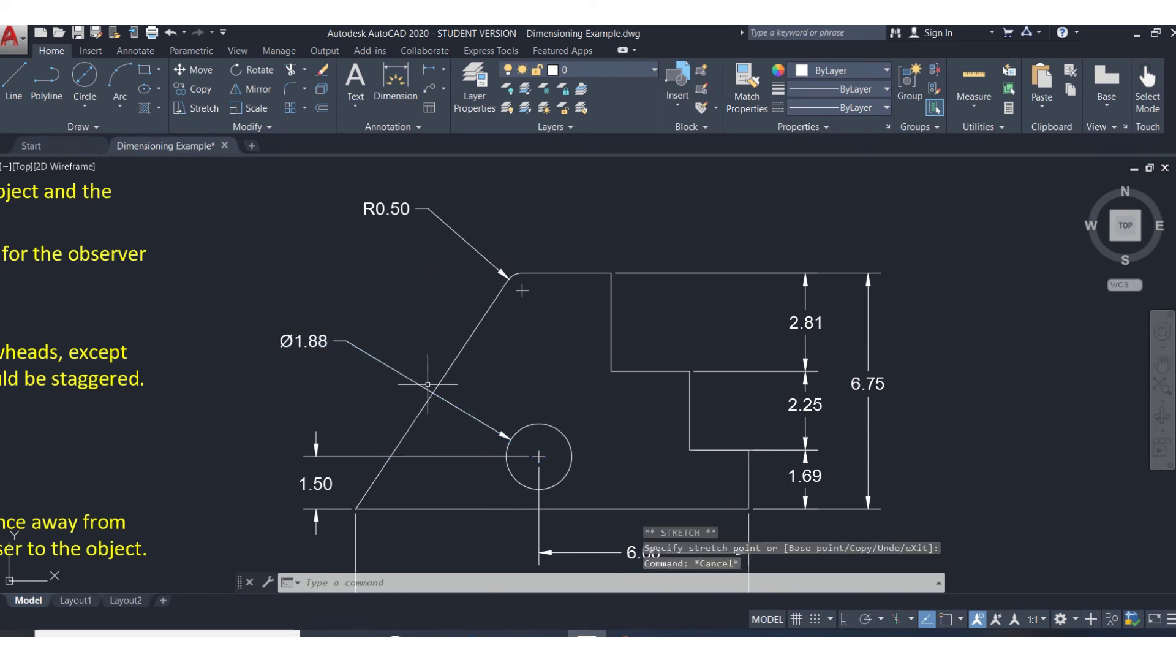
scroll(385, 362, "up", 3)
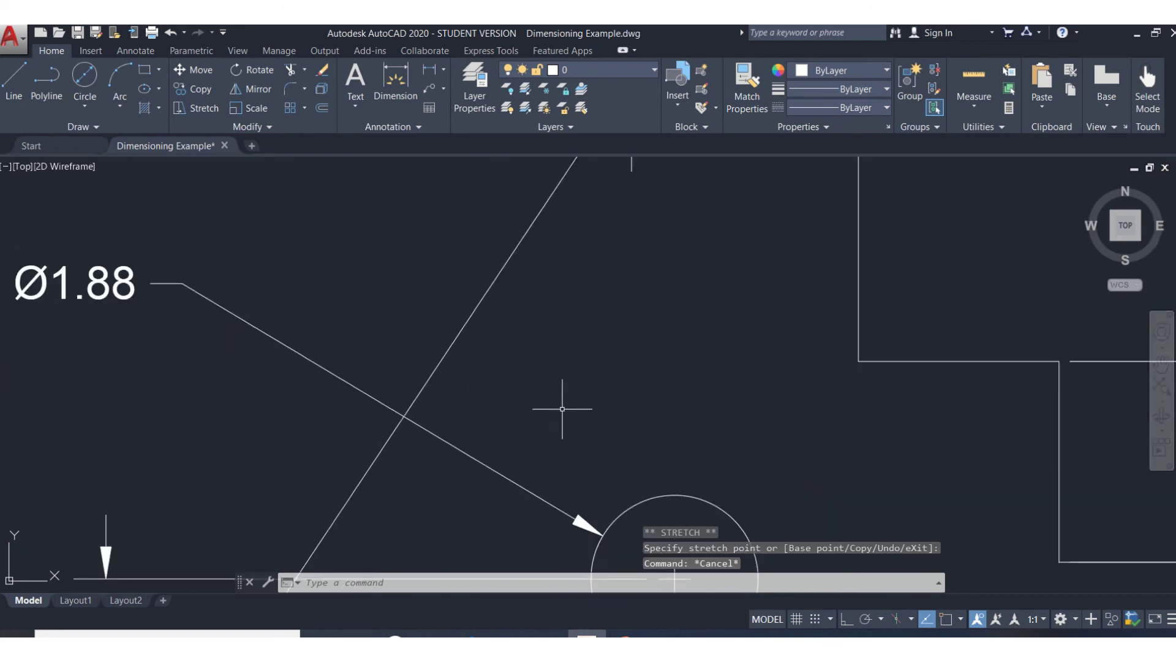
scroll(562, 406, "down", 5)
scroll(574, 326, "up", 2)
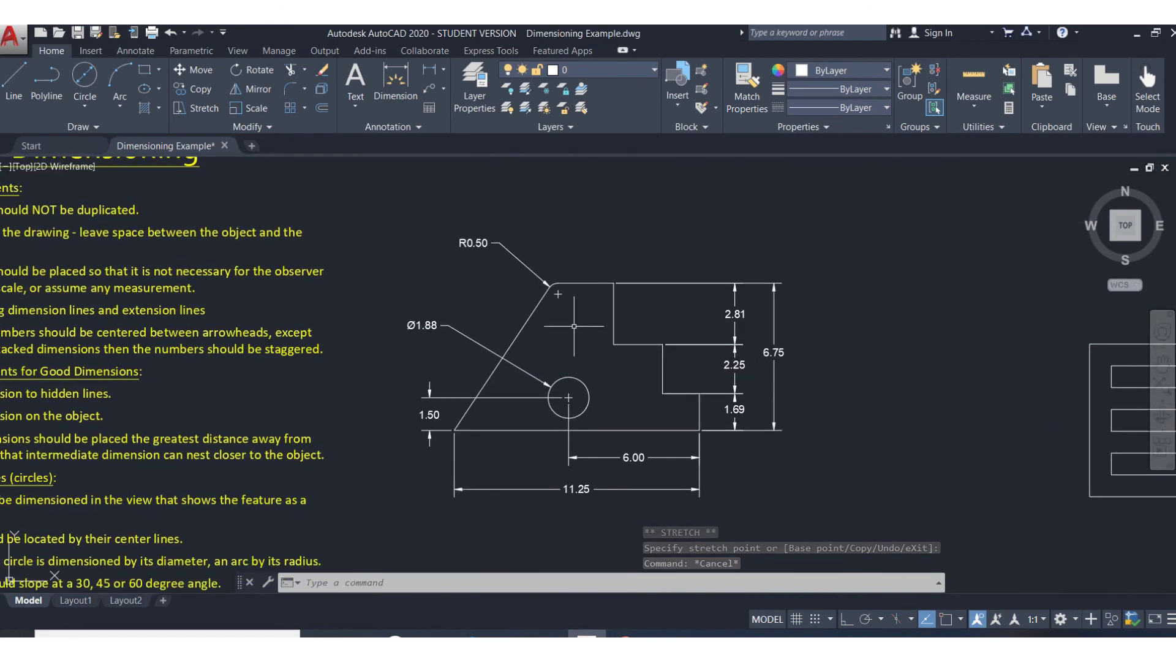
left_click(845, 620)
left_click(945, 620)
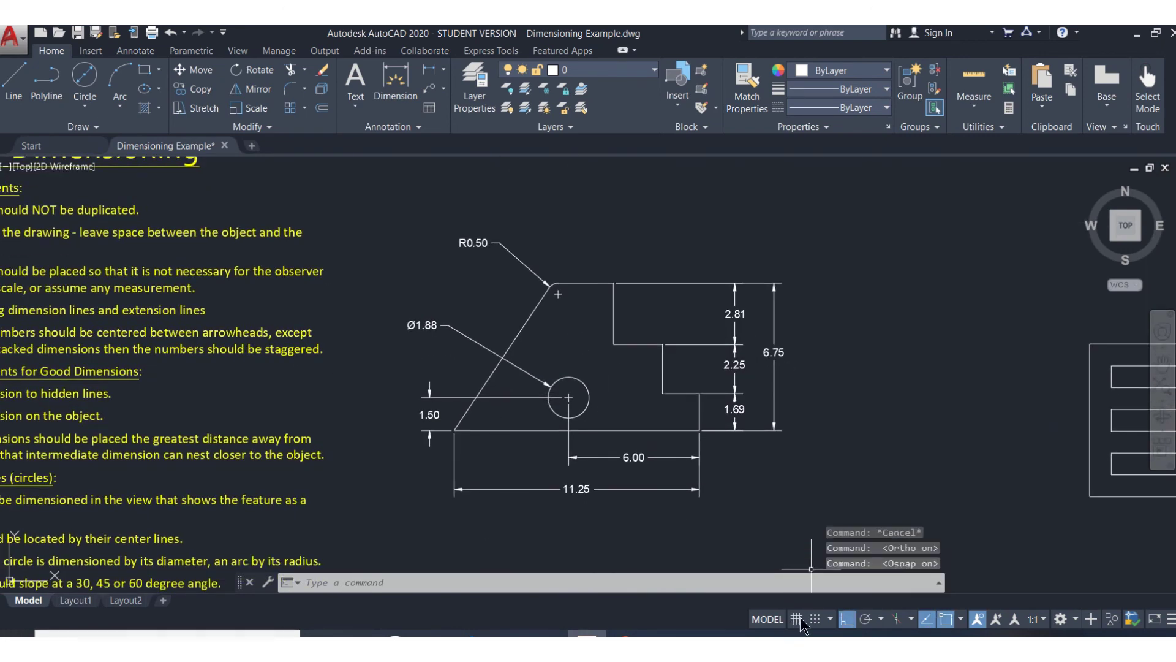